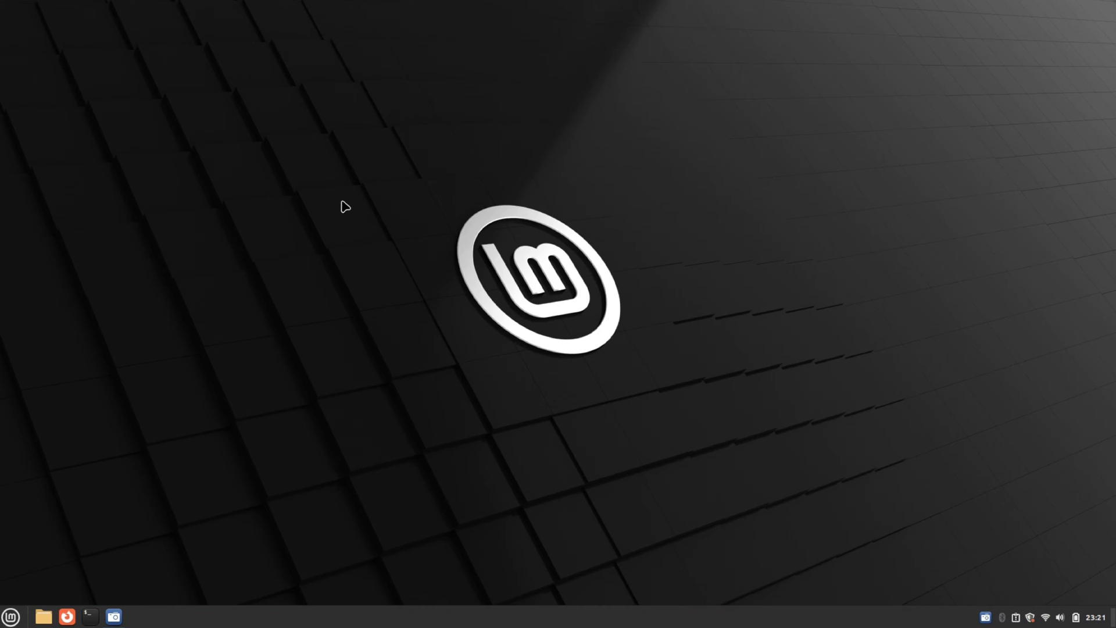
- Launch System Settings from the application menu and go to the System Info page
right_click(341, 202)
click(258, 249)
click(11, 616)
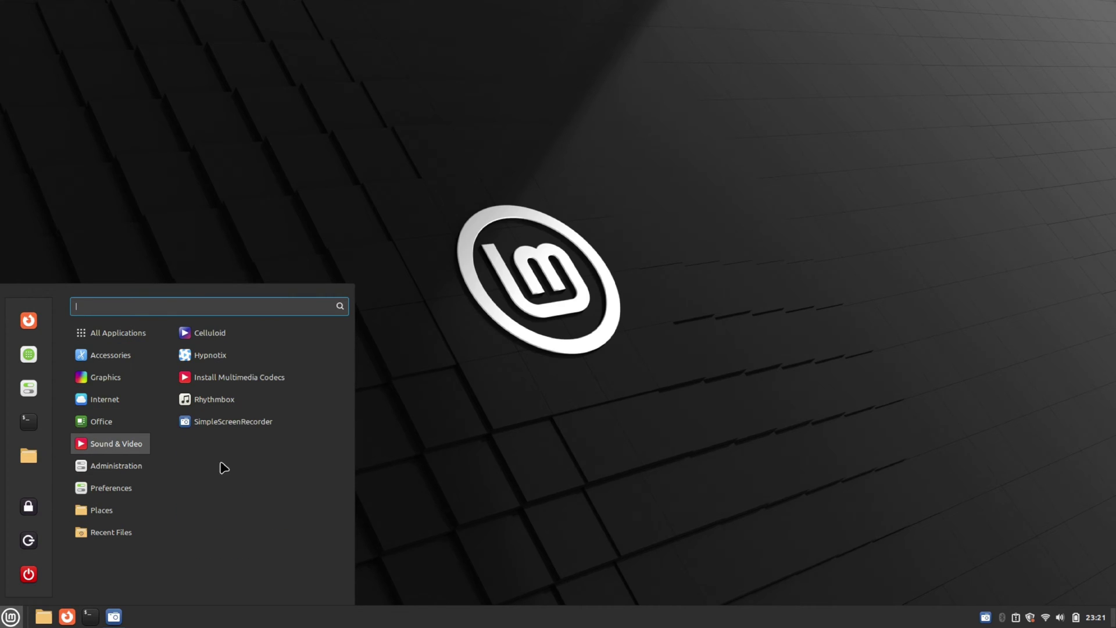
click(23, 390)
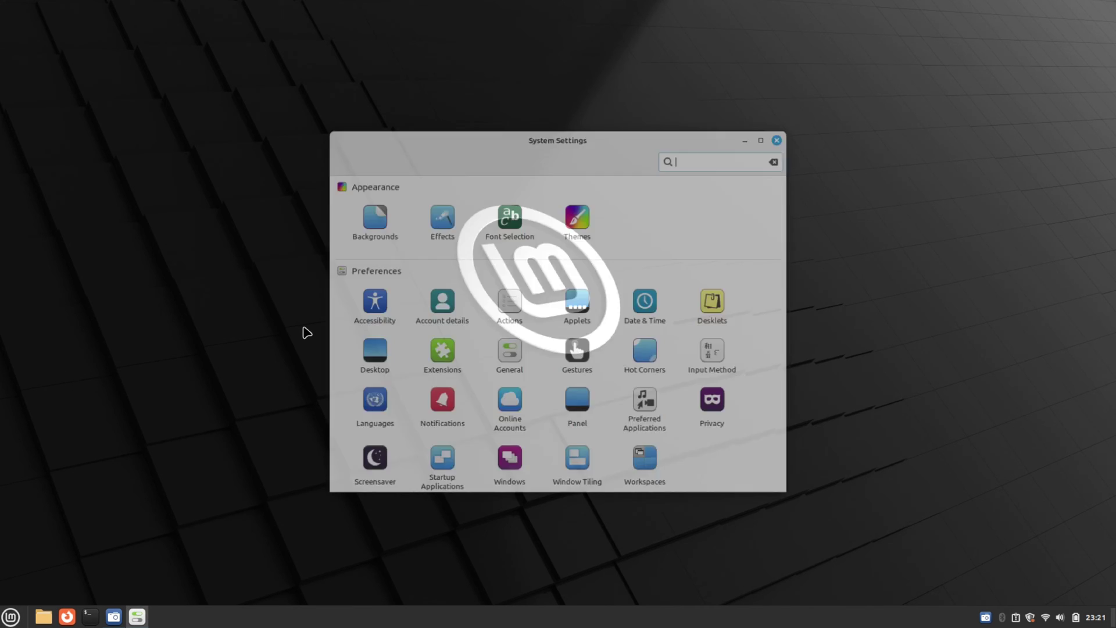
scroll(565, 352, down, 5)
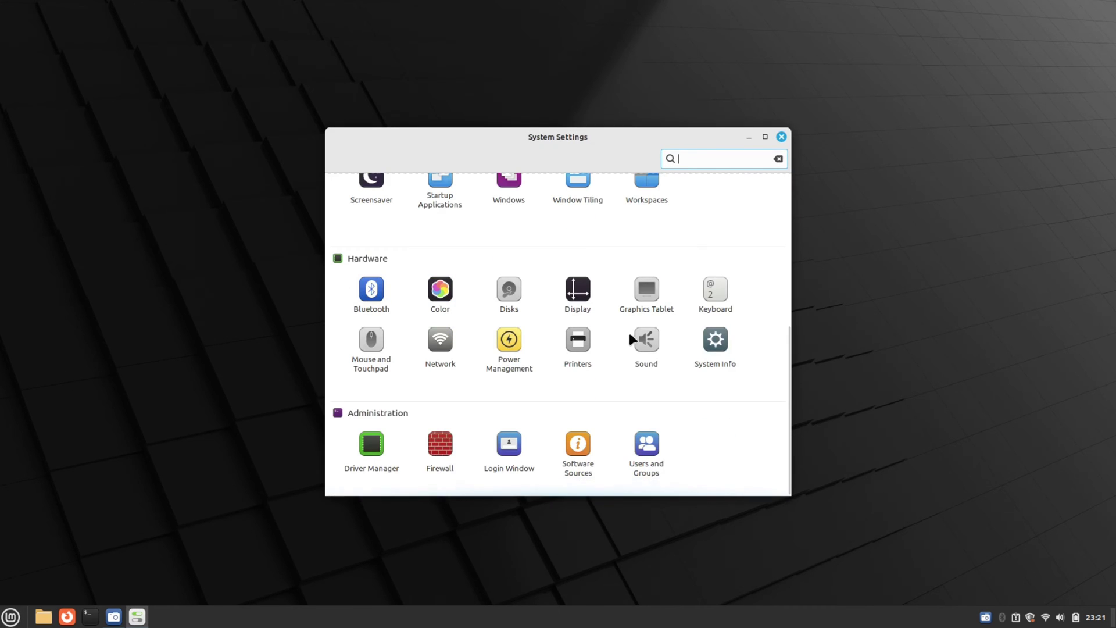
click(712, 343)
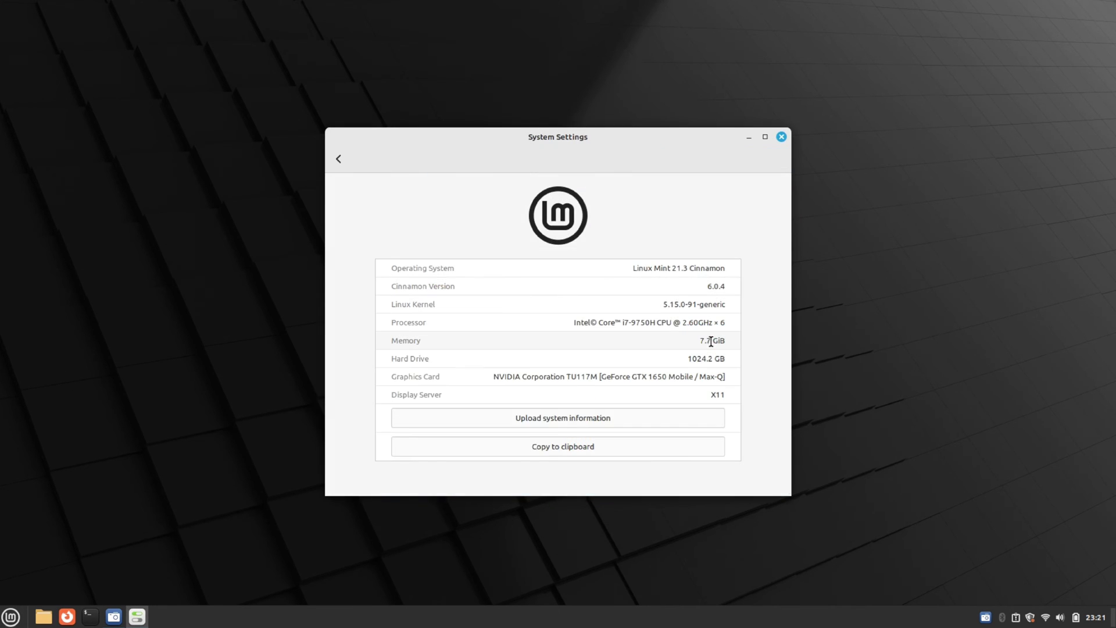
- Select the OS version, Cinnamon version, display server and processor values
triple_click(655, 267)
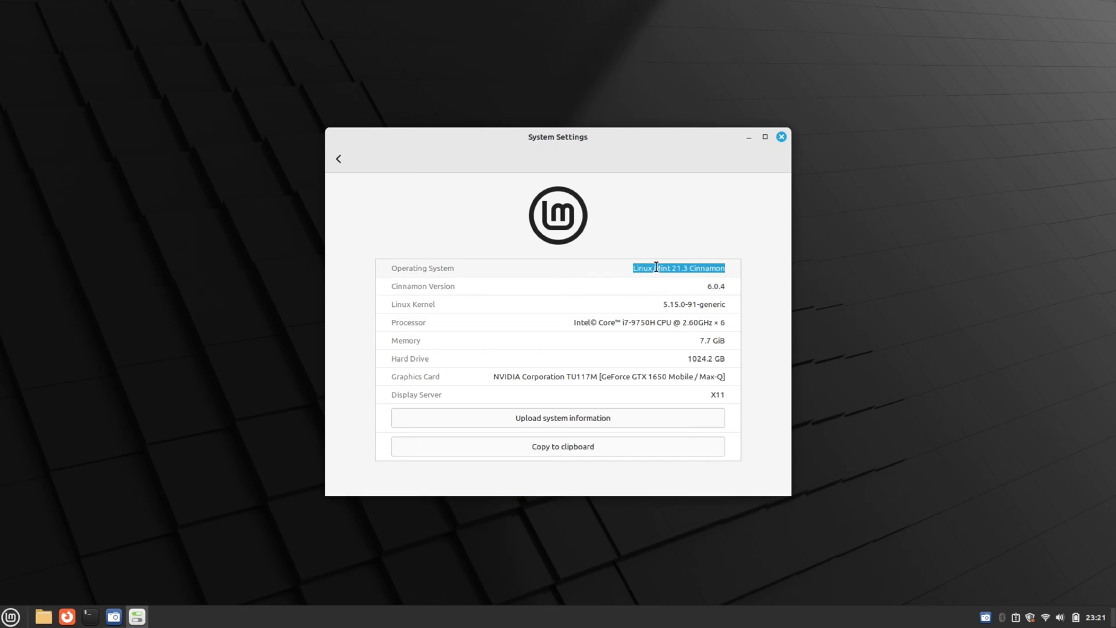
click(710, 268)
triple_click(716, 286)
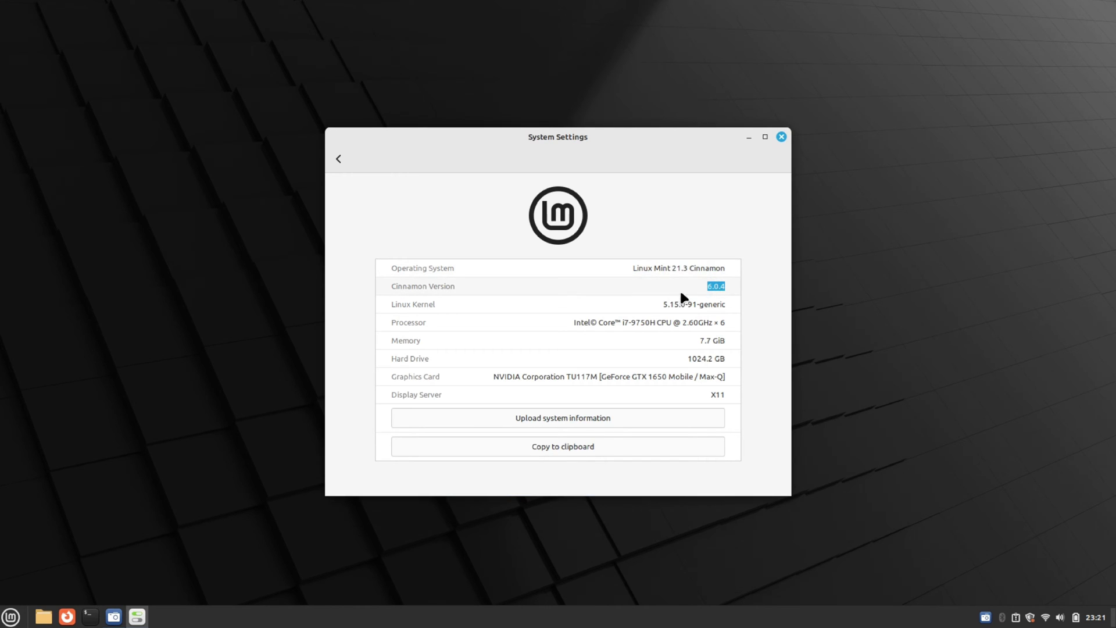
triple_click(717, 395)
triple_click(668, 322)
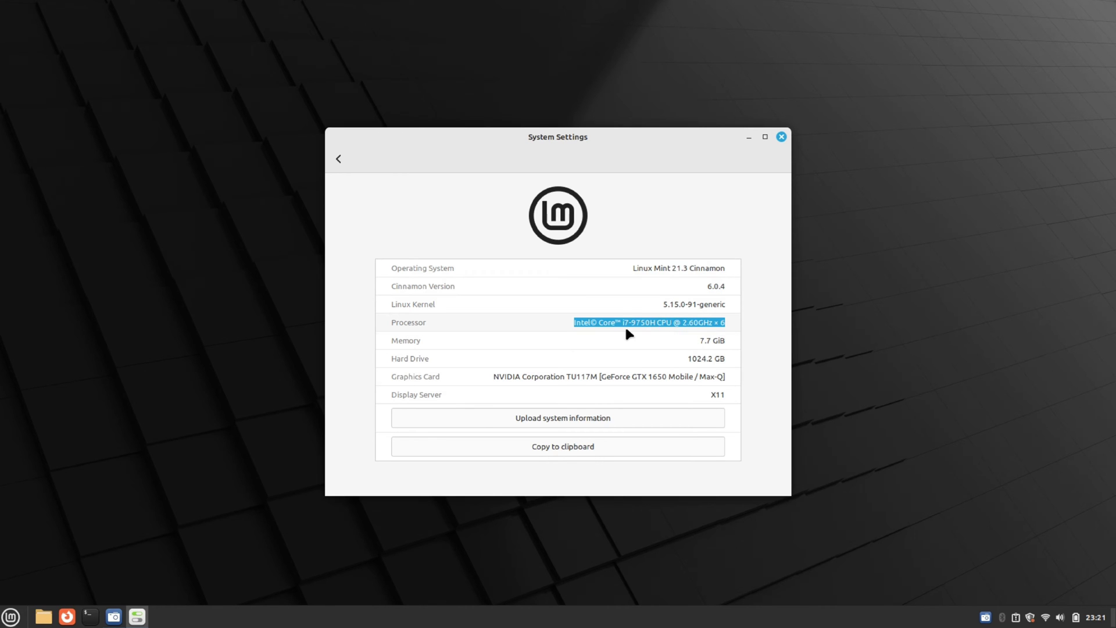
- Close System Settings, launch Update Manager via an 'up' menu search, and dismiss its welcome screen
click(782, 137)
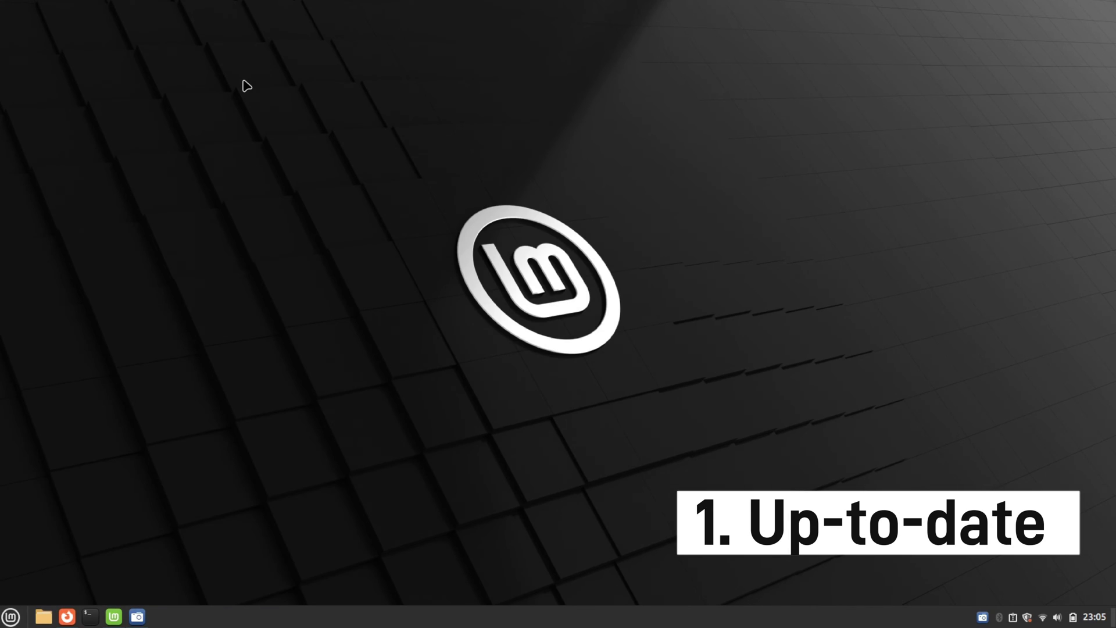
key(super)
key(super)
key(super)
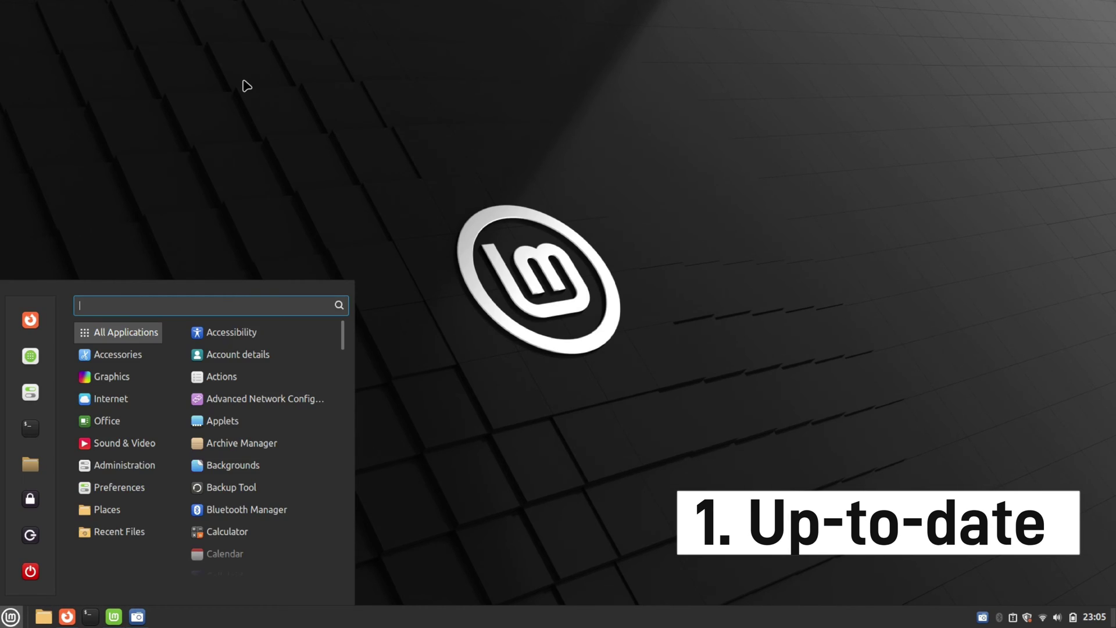
text(up)
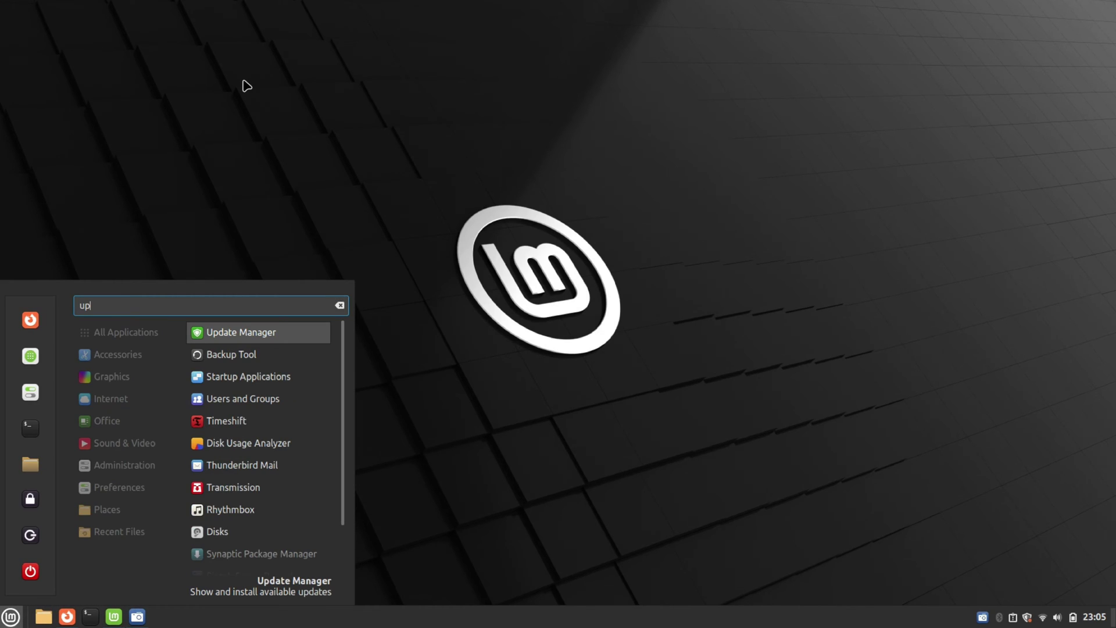
click(267, 336)
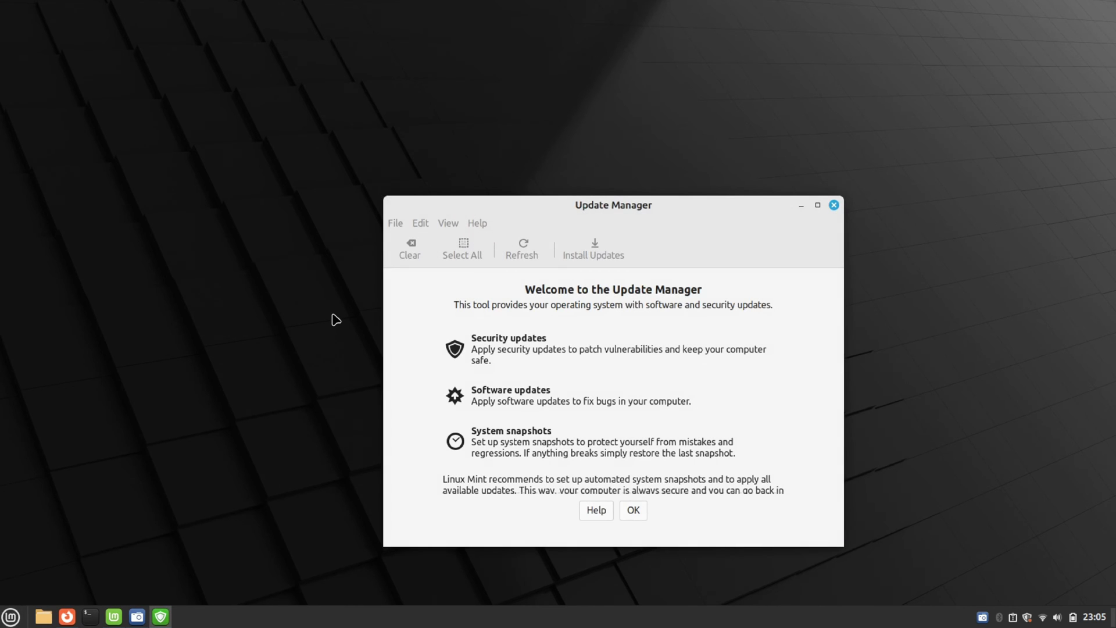
drag(621, 202, 582, 131)
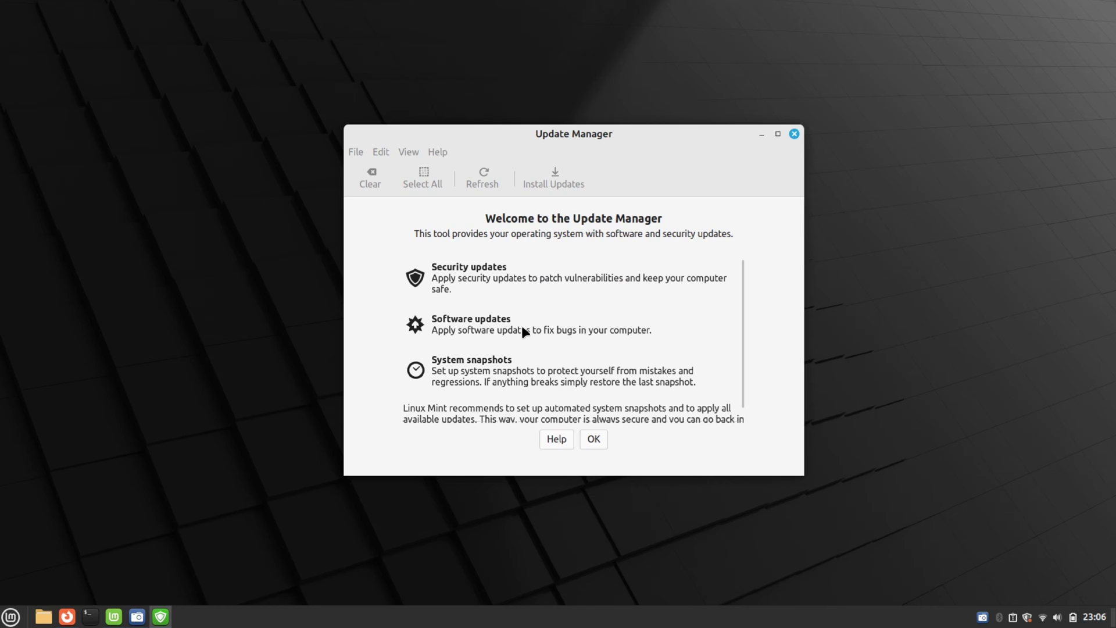
scroll(538, 359, down, 1)
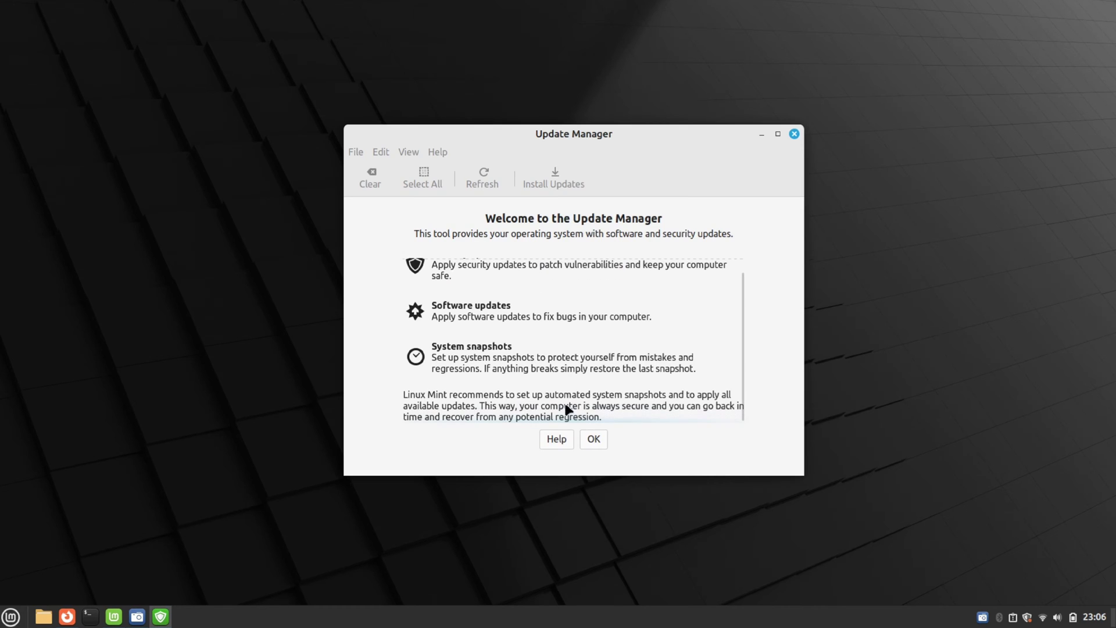
click(589, 439)
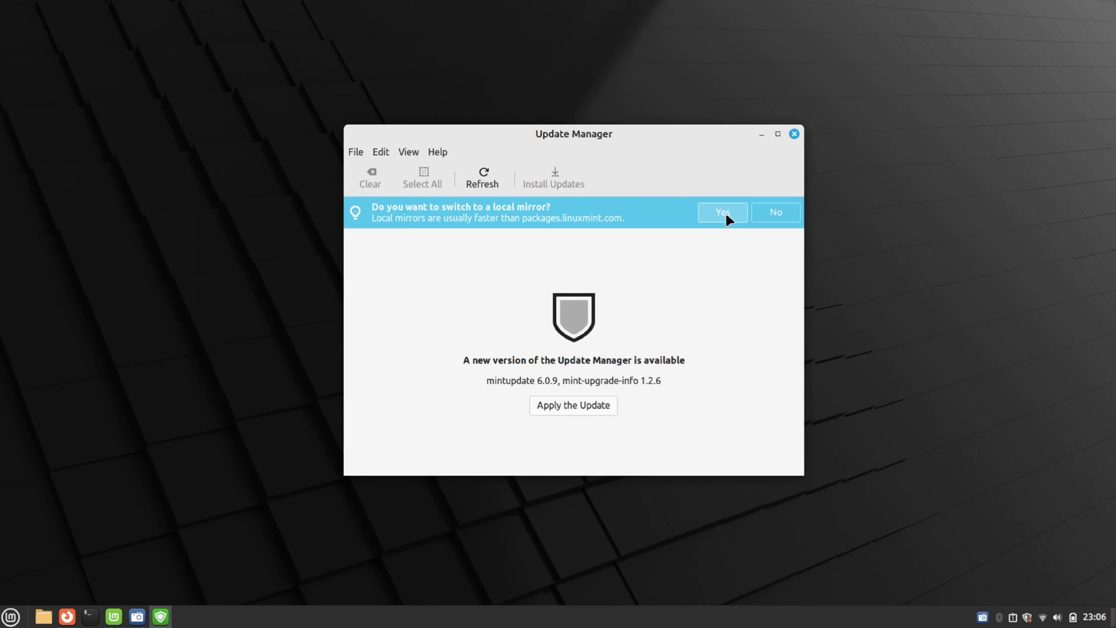
- Answer the local mirror suggestion, then authenticate to install the new Update Manager version and watch the downloaded files
click(723, 215)
click(598, 388)
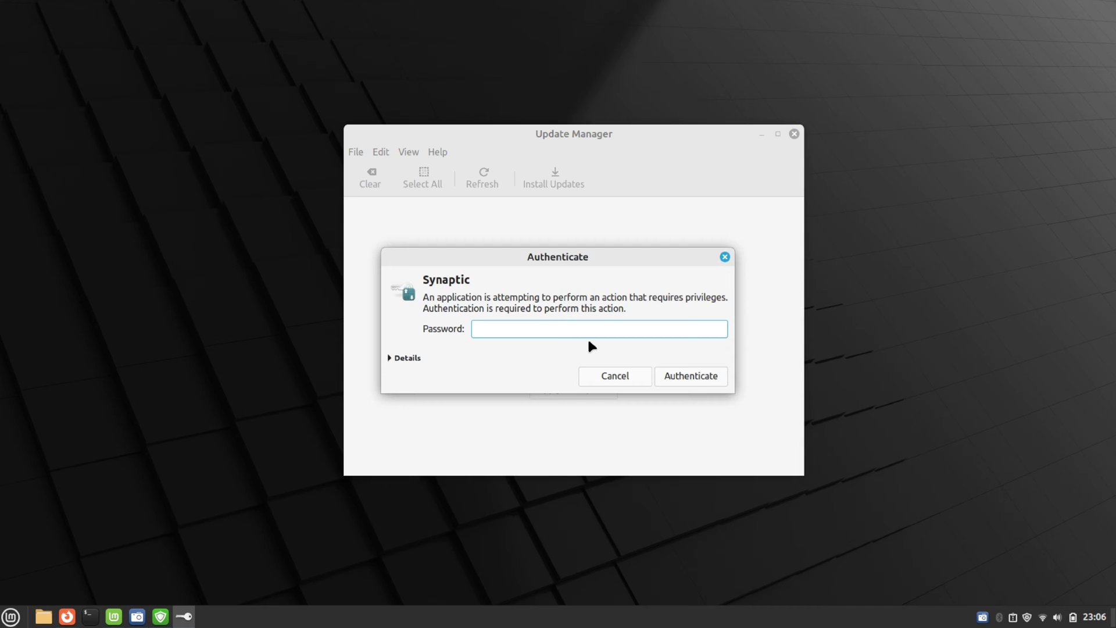
text(***)
click(679, 372)
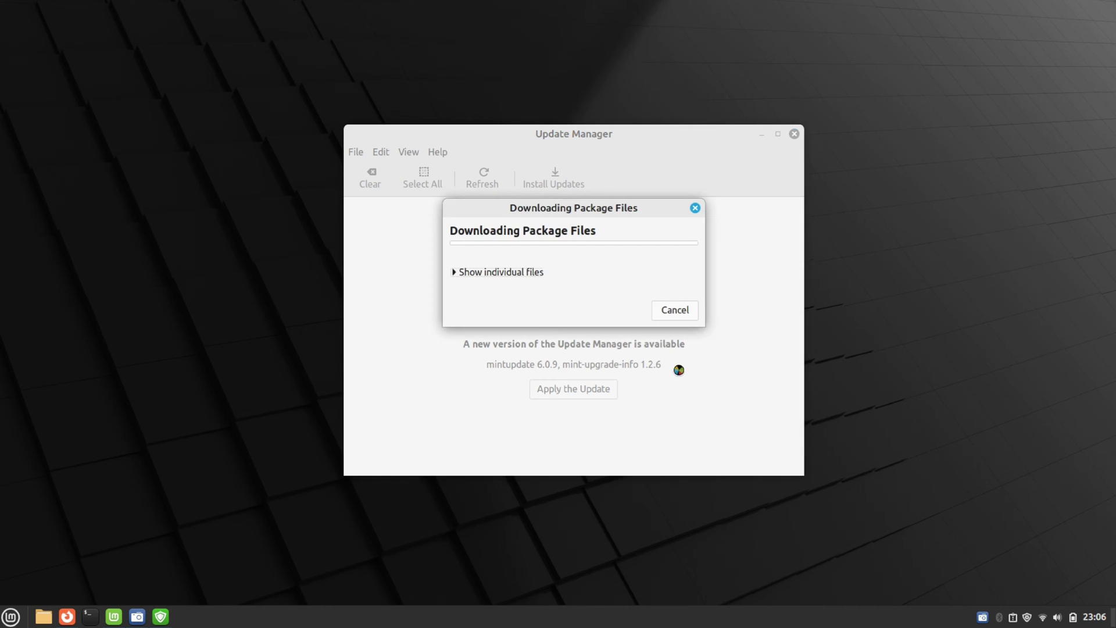
click(456, 271)
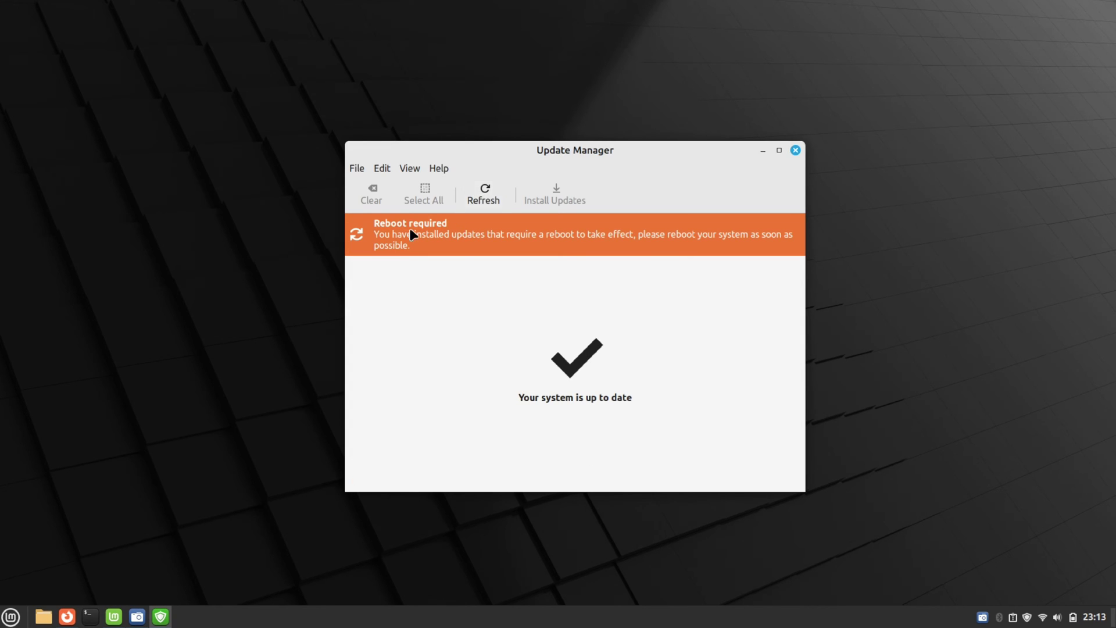
- Close Update Manager and restart the computer from the menu's shutdown options
click(796, 150)
click(11, 616)
click(28, 578)
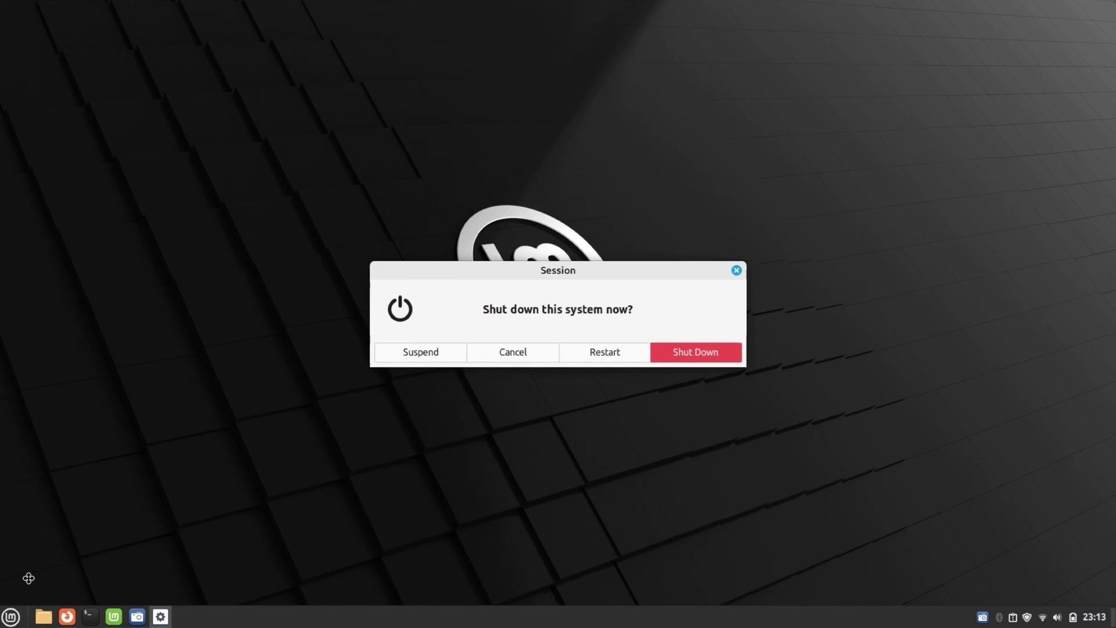
click(609, 354)
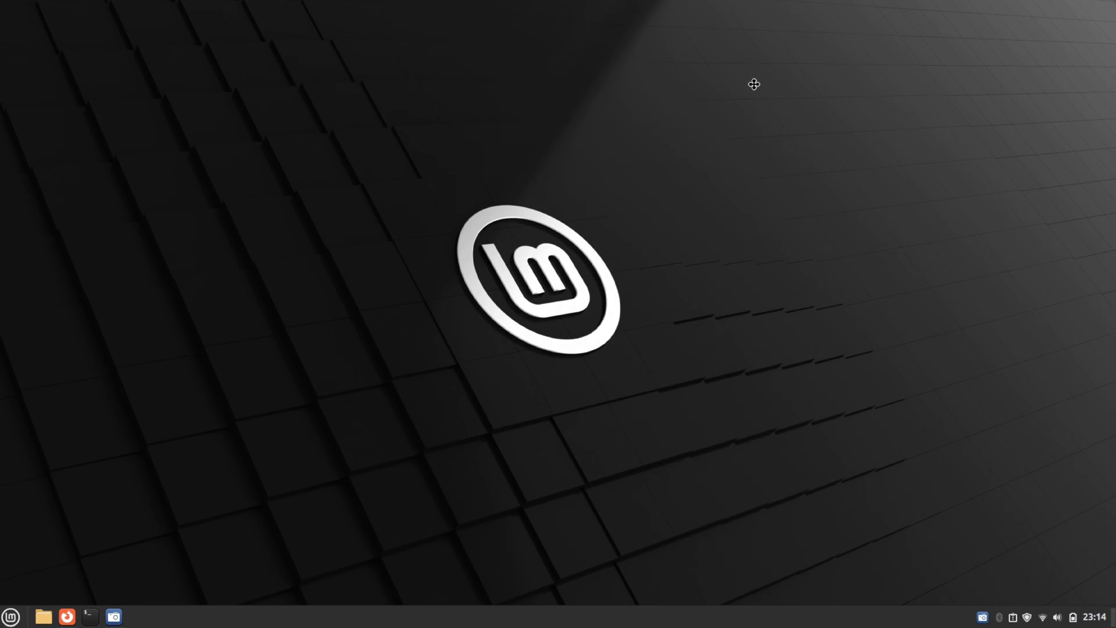
- Launch Timeshift via a 'time' menu search and authenticate with the password
key(super)
text(time)
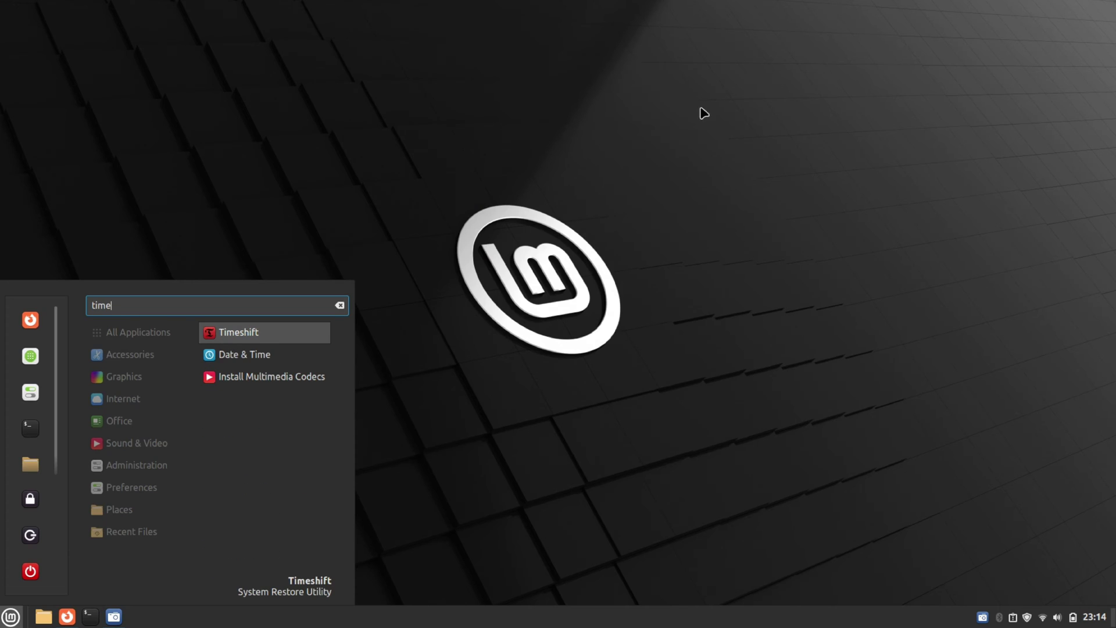
click(226, 332)
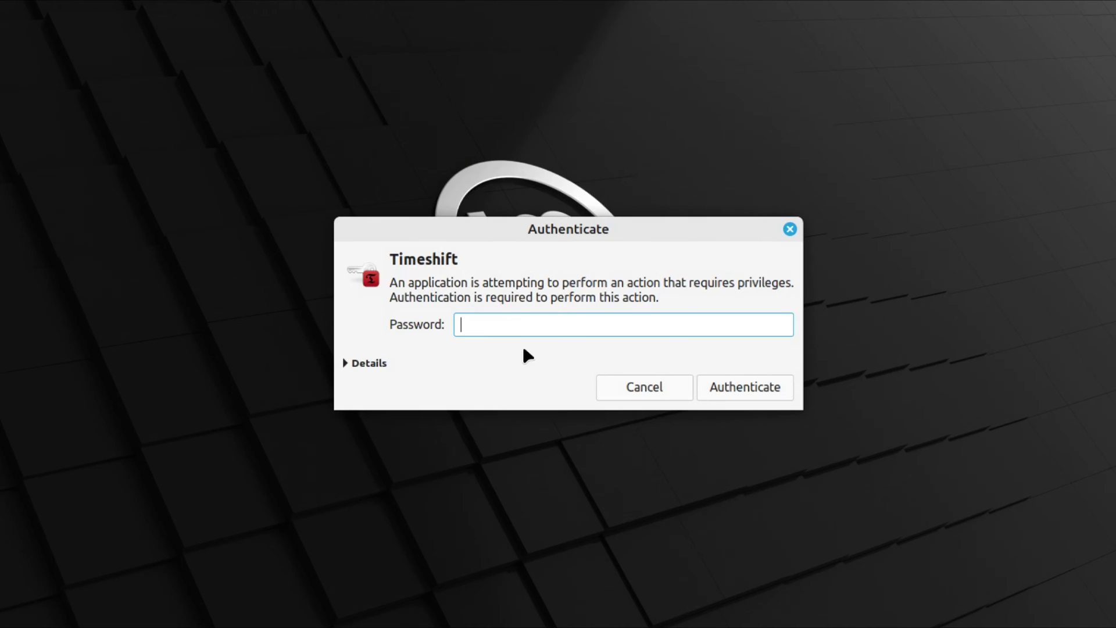
text(•••)
key(Return)
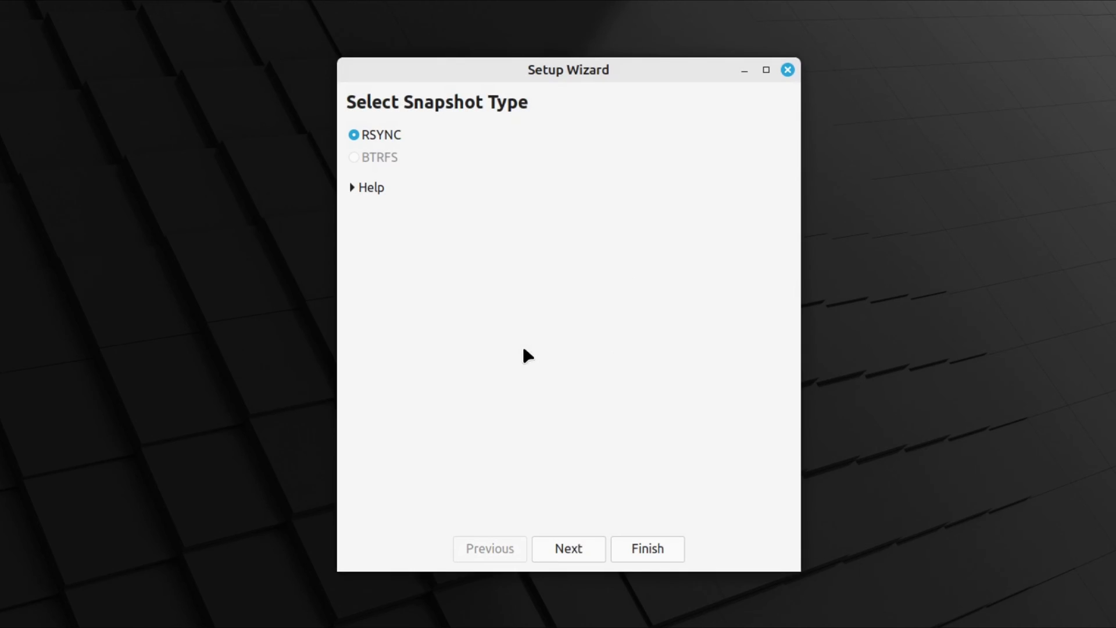
- Keep RSYNC snapshots and pick the nvme0n1p6 ext4 partition as the snapshot location
click(567, 557)
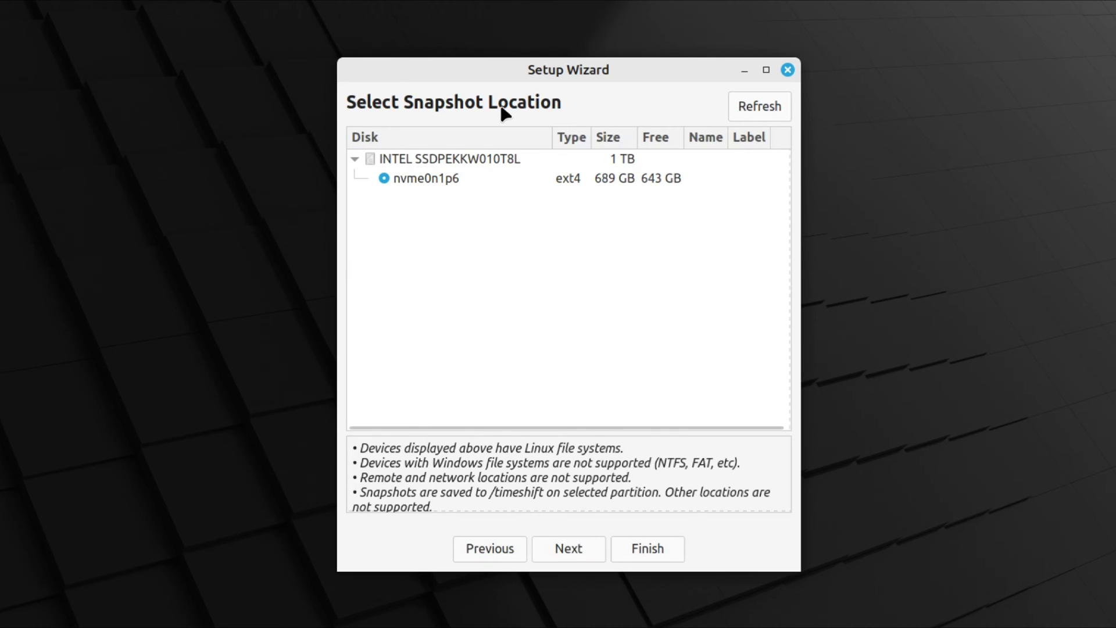
click(523, 178)
click(528, 163)
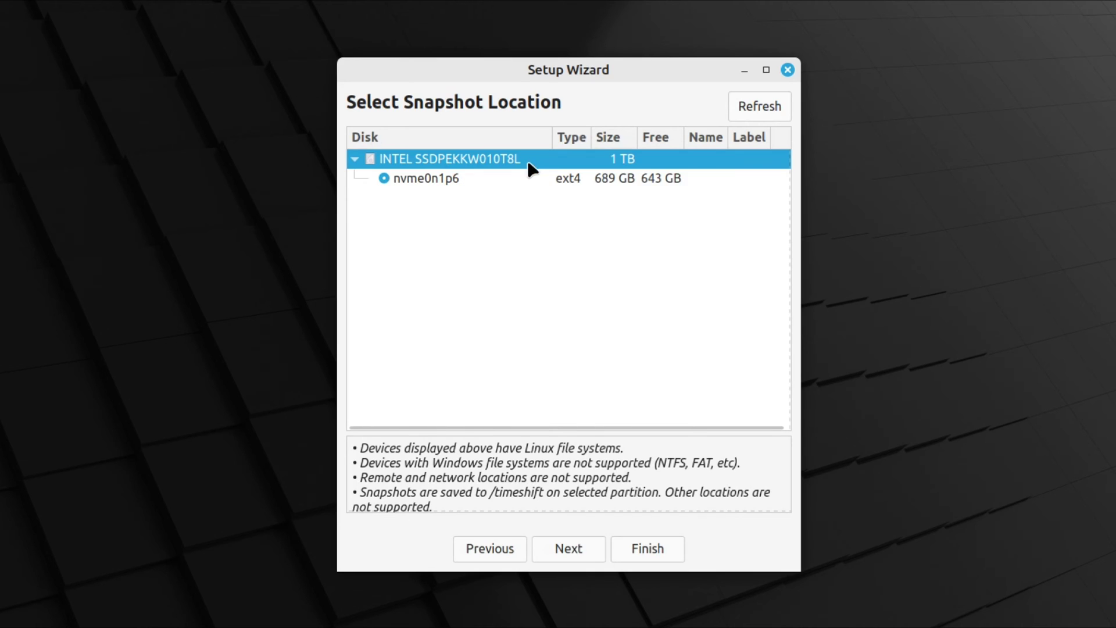
click(569, 185)
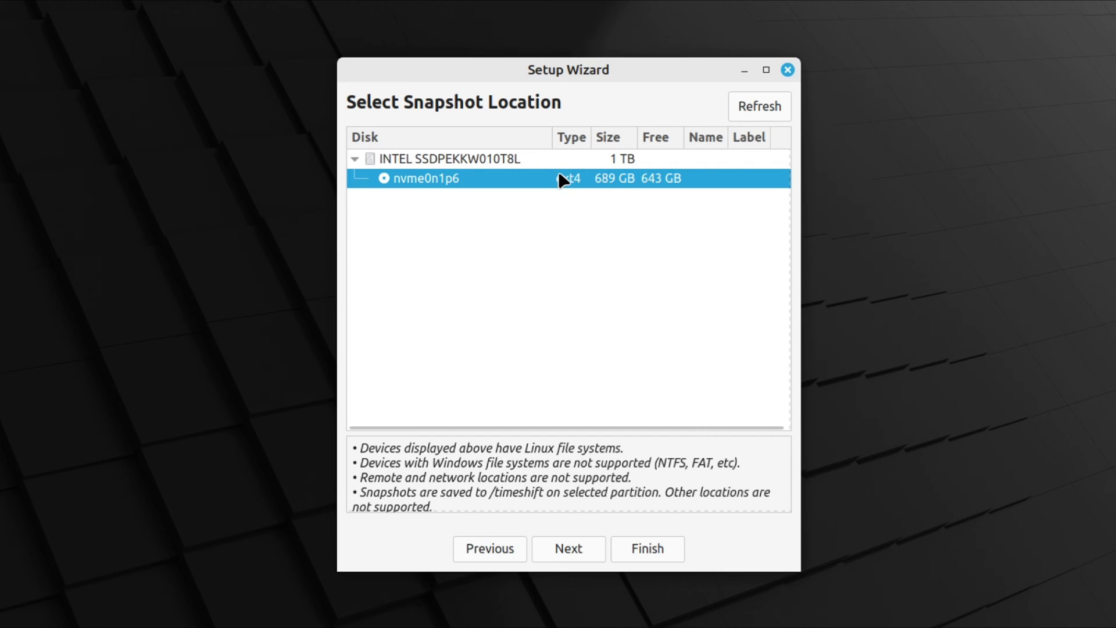
- Switch off daily snapshots and enable weekly snapshots, keeping 2
click(569, 549)
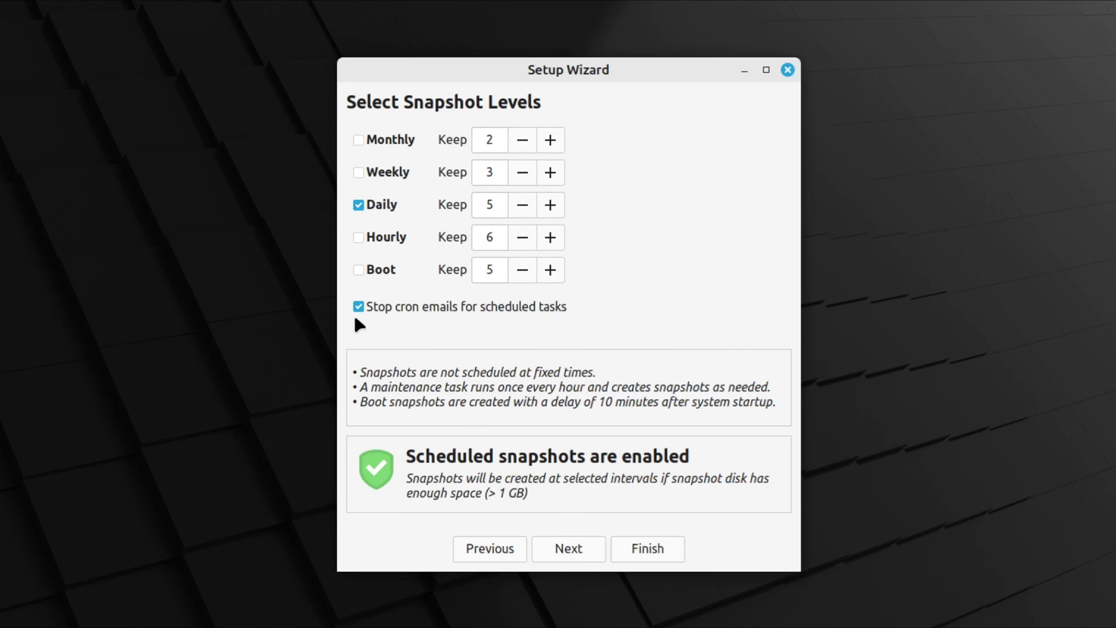
click(515, 200)
click(358, 204)
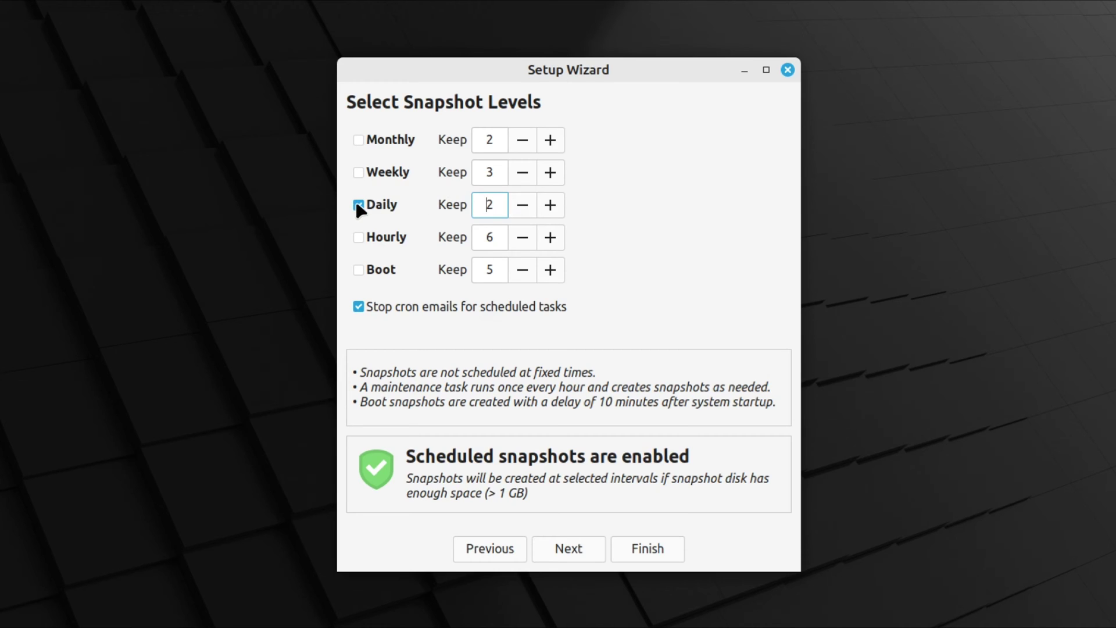
click(358, 170)
click(522, 172)
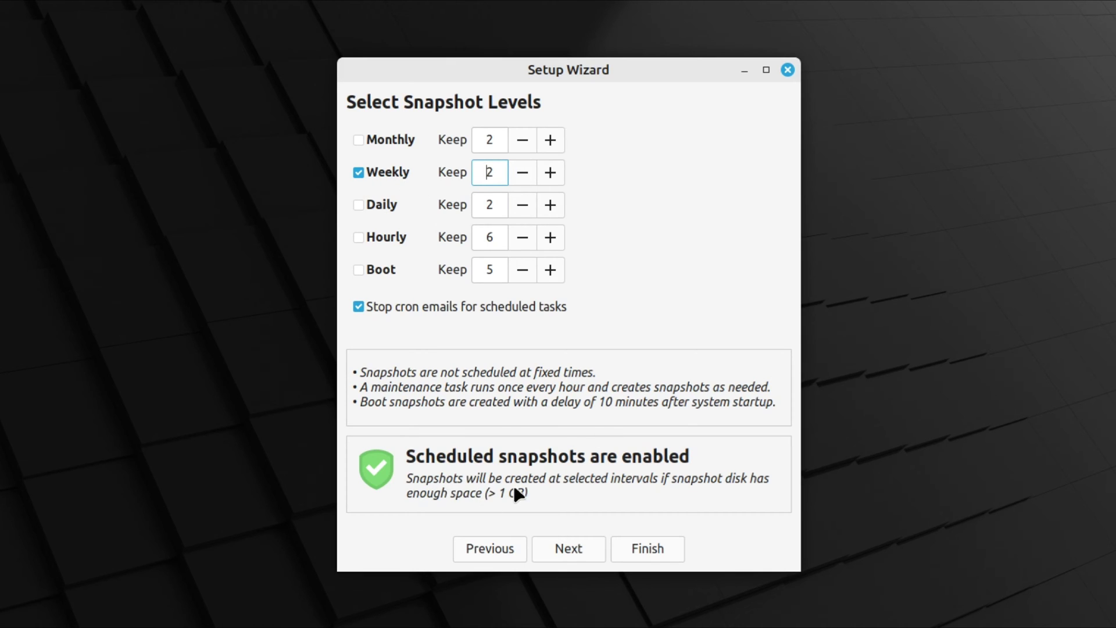
- Set Include All Files for both root's and the user's home directories, then continue to Setup Complete
click(569, 547)
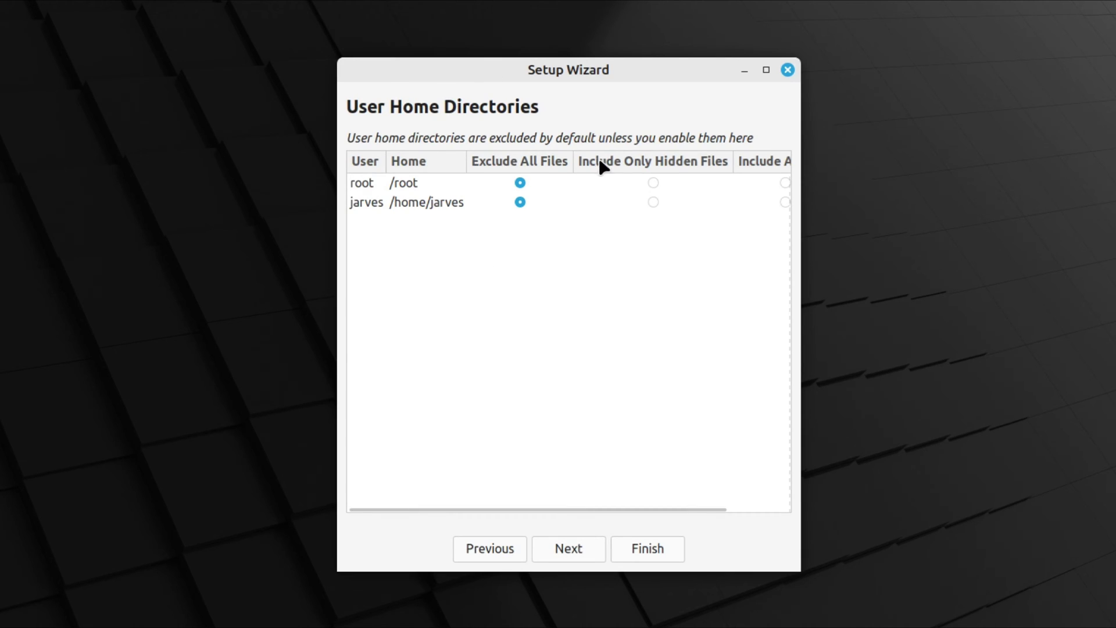
click(652, 182)
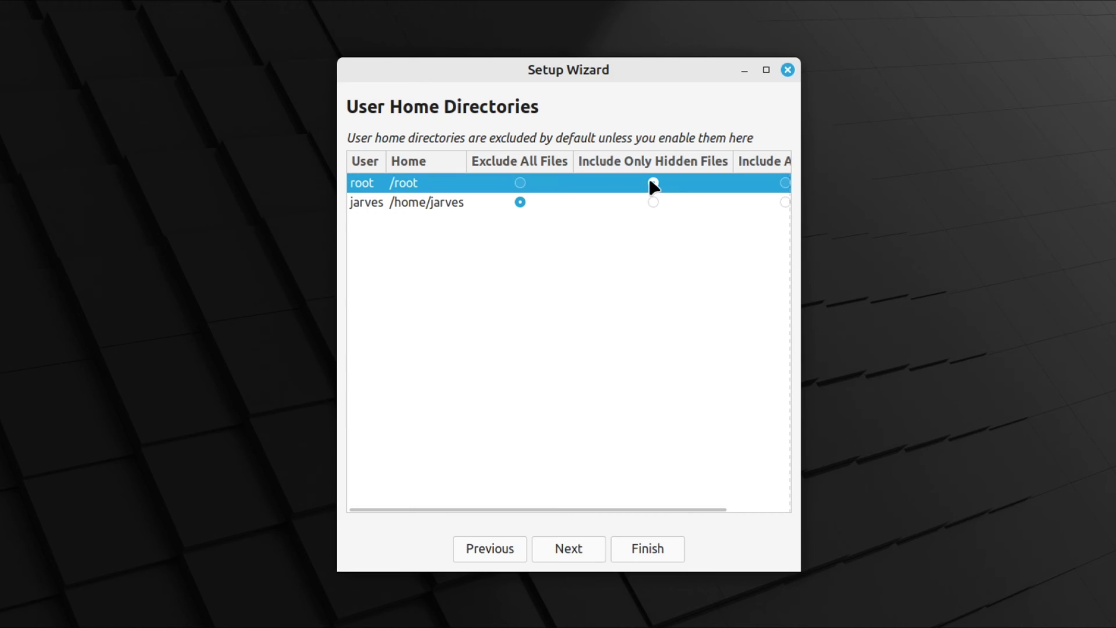
click(520, 182)
click(521, 202)
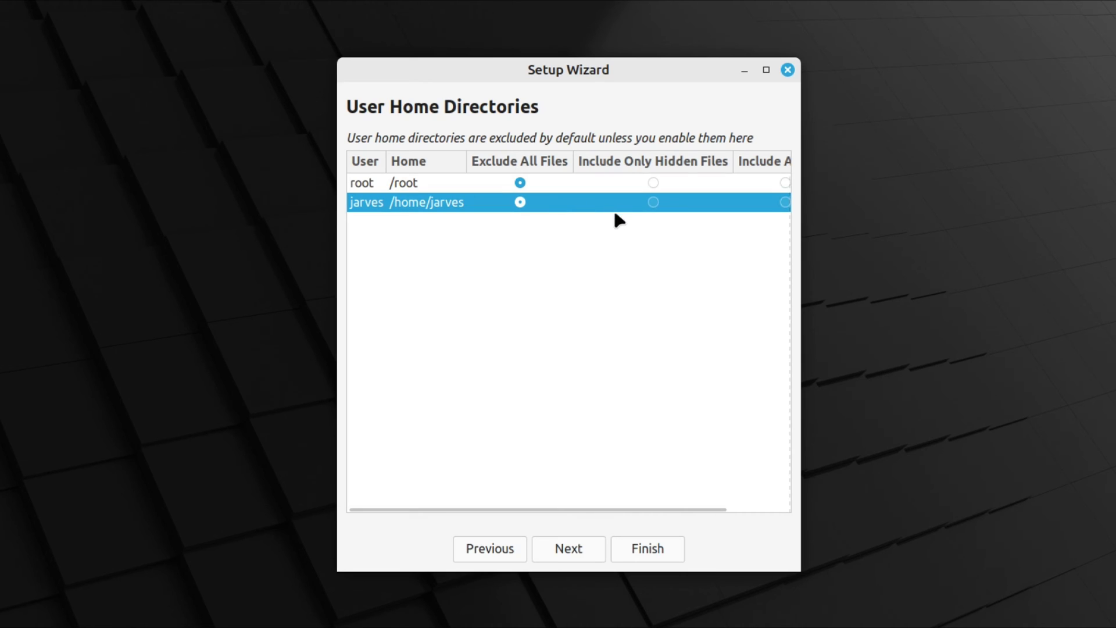
scroll(580, 217, right, 3)
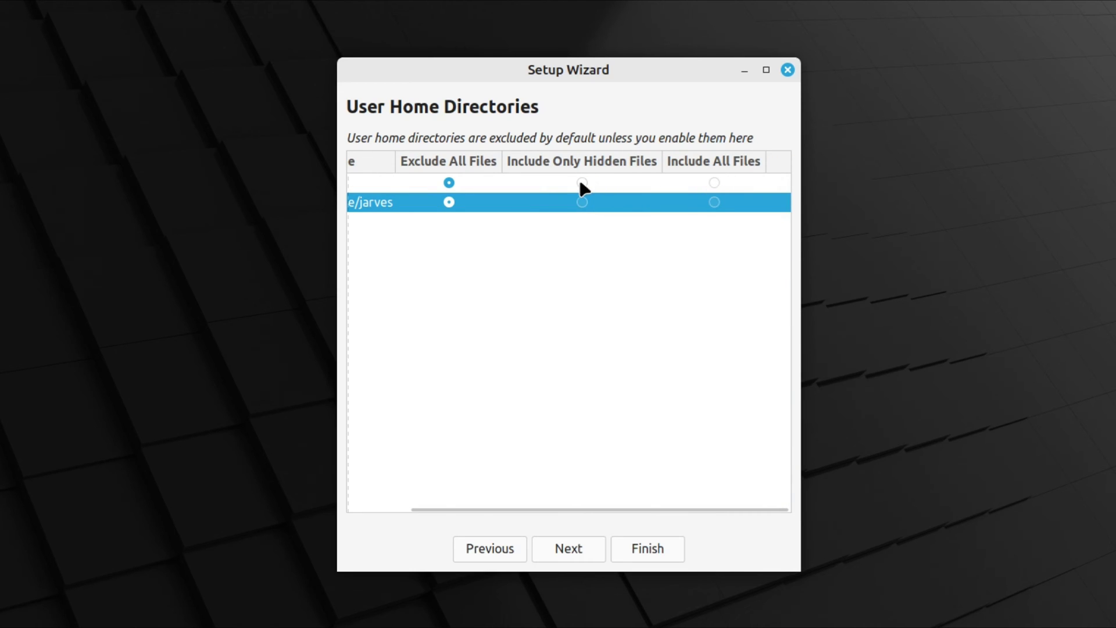
click(714, 183)
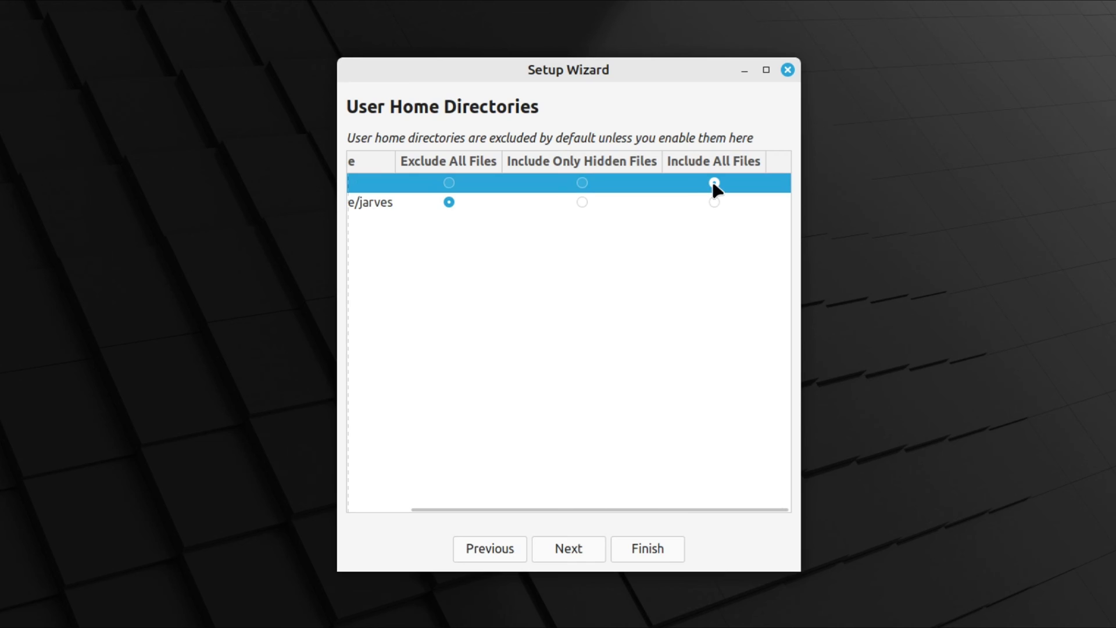
click(715, 202)
scroll(607, 235, left, 3)
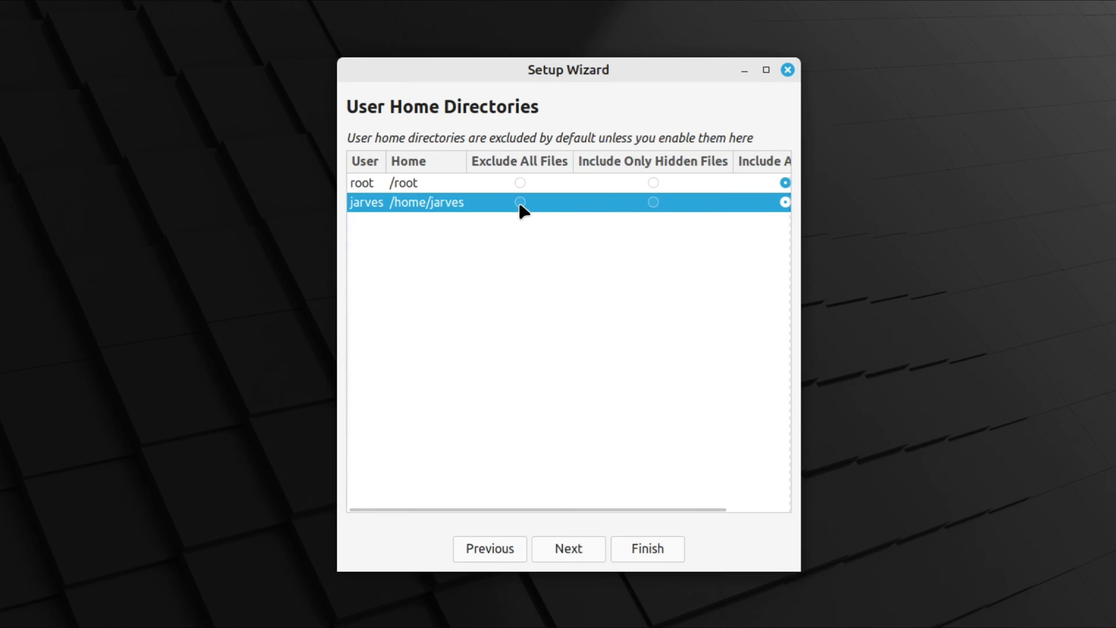
scroll(530, 191, right, 3)
scroll(532, 192, left, 3)
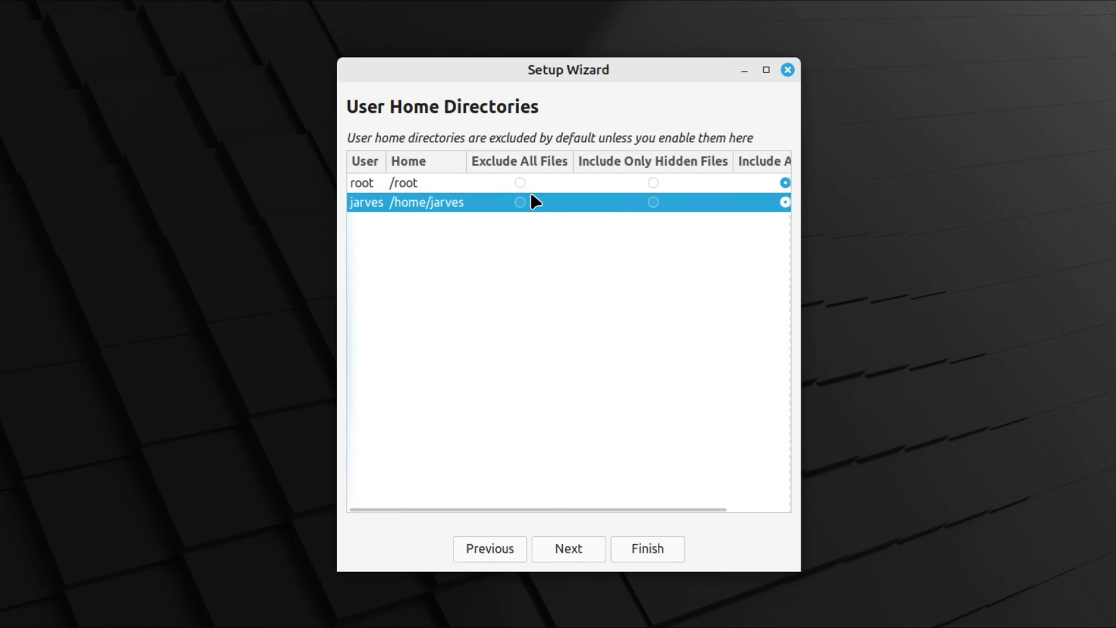
click(575, 551)
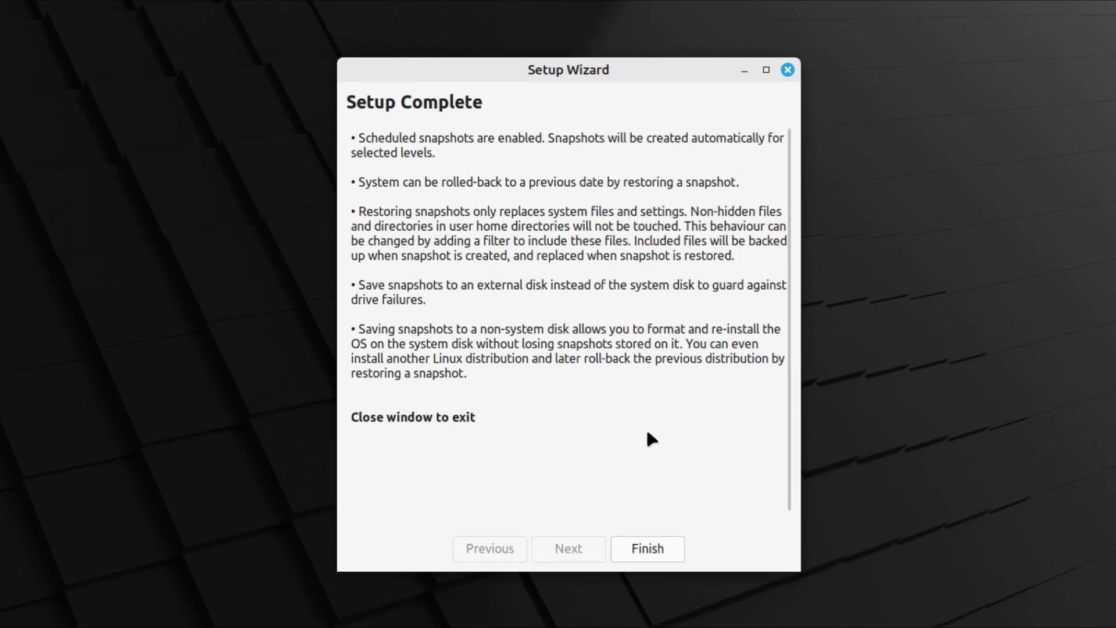
- Finish the setup wizard, then start a new snapshot and cancel it midway
click(647, 550)
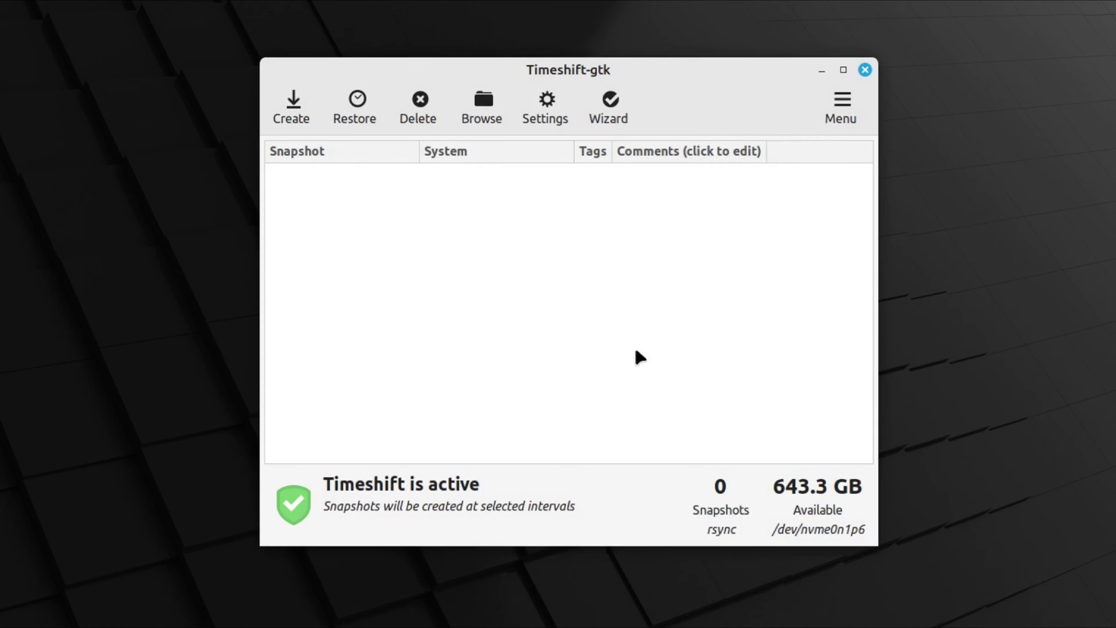
drag(653, 87, 629, 83)
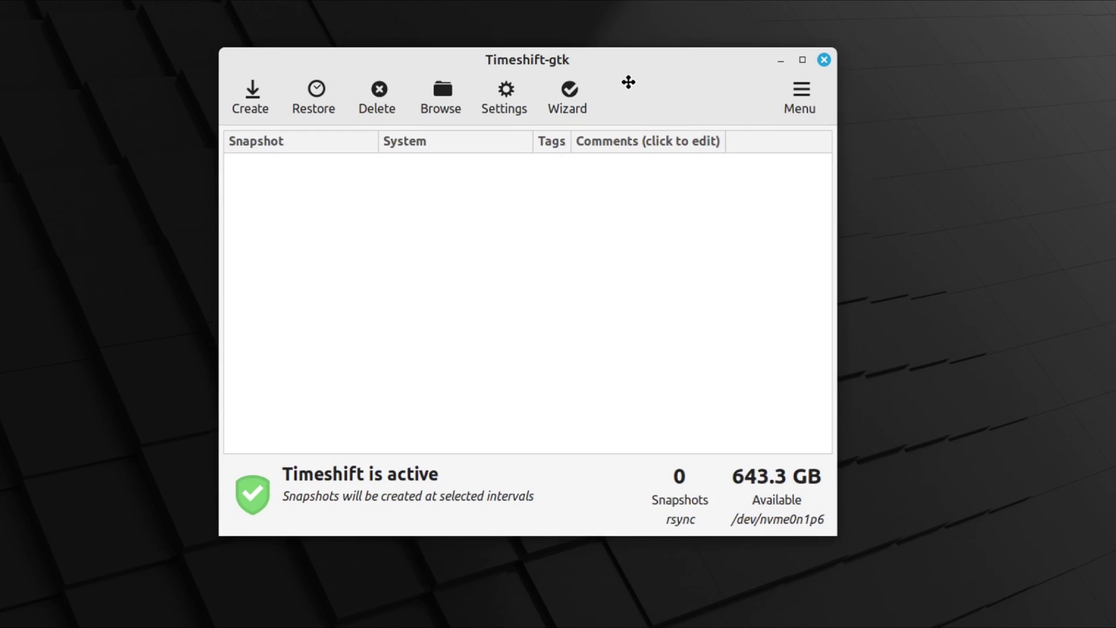
key(Escape)
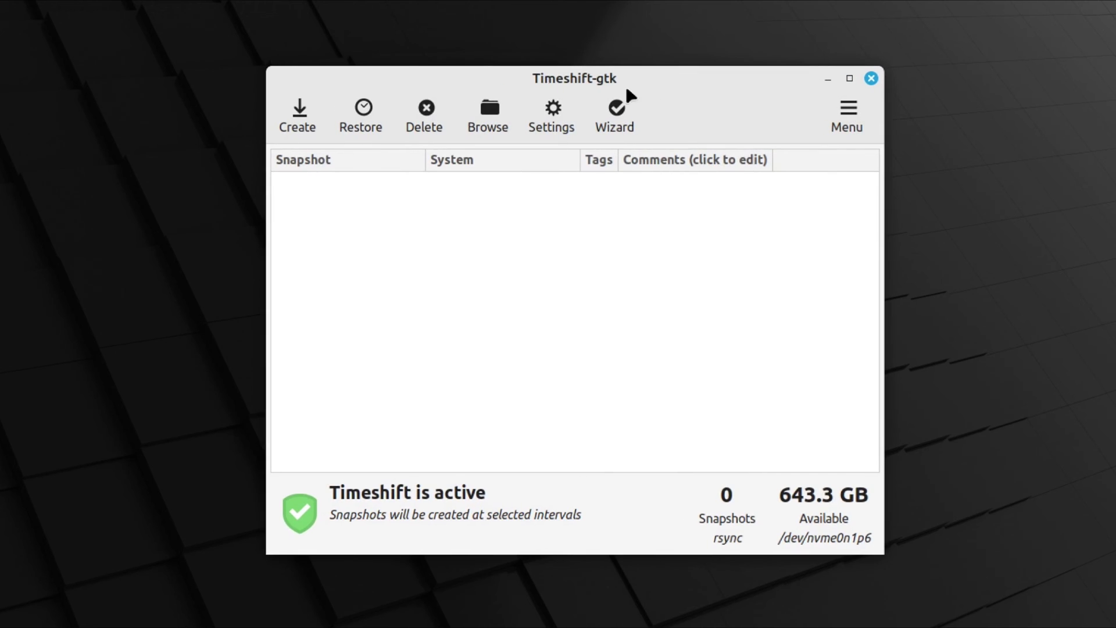
click(304, 121)
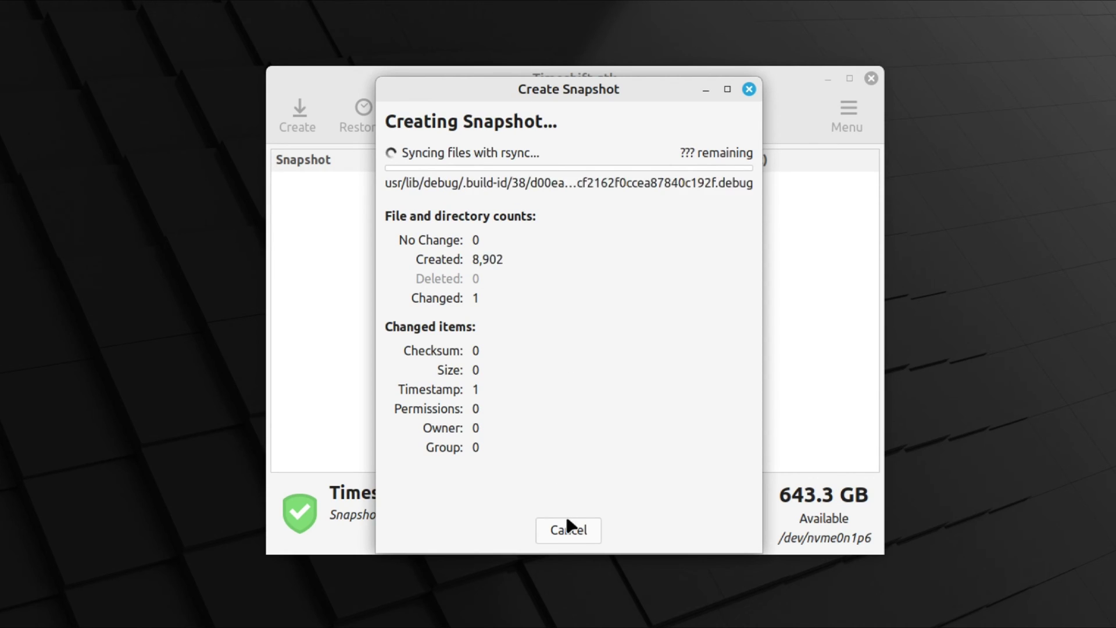
click(582, 534)
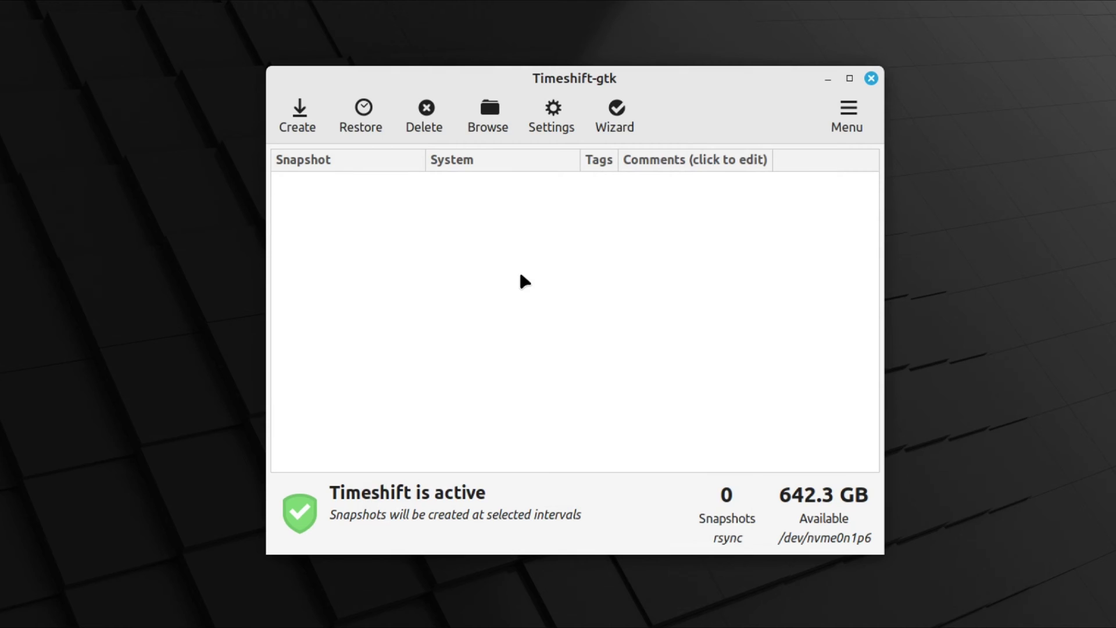
- Try Restore, dismiss the no-snapshots notice, and browse the snapshots folder
click(369, 120)
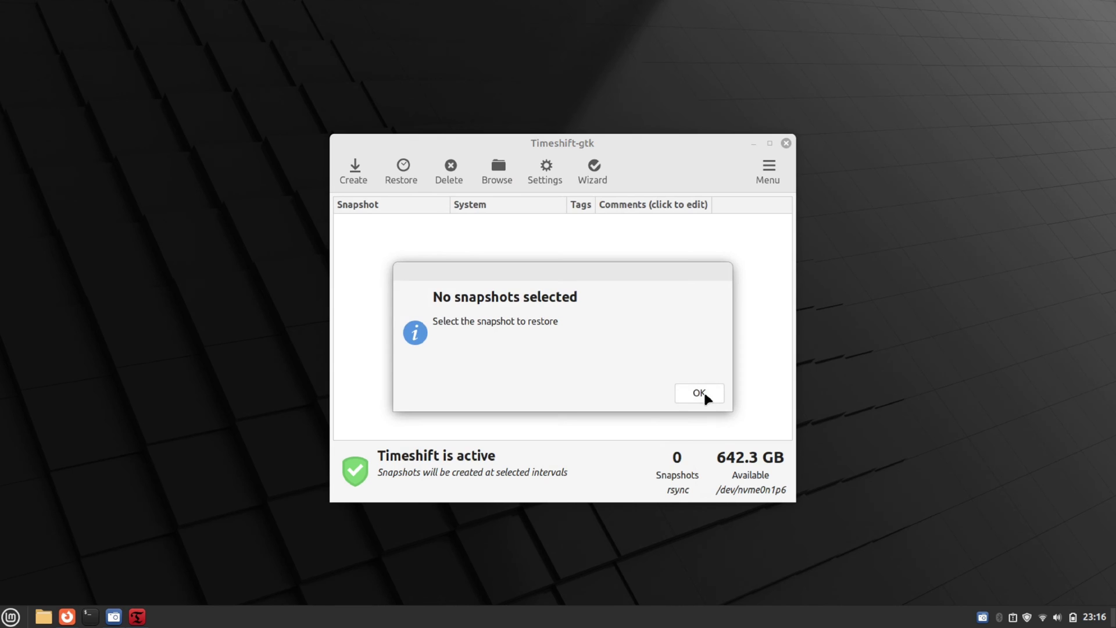
click(701, 393)
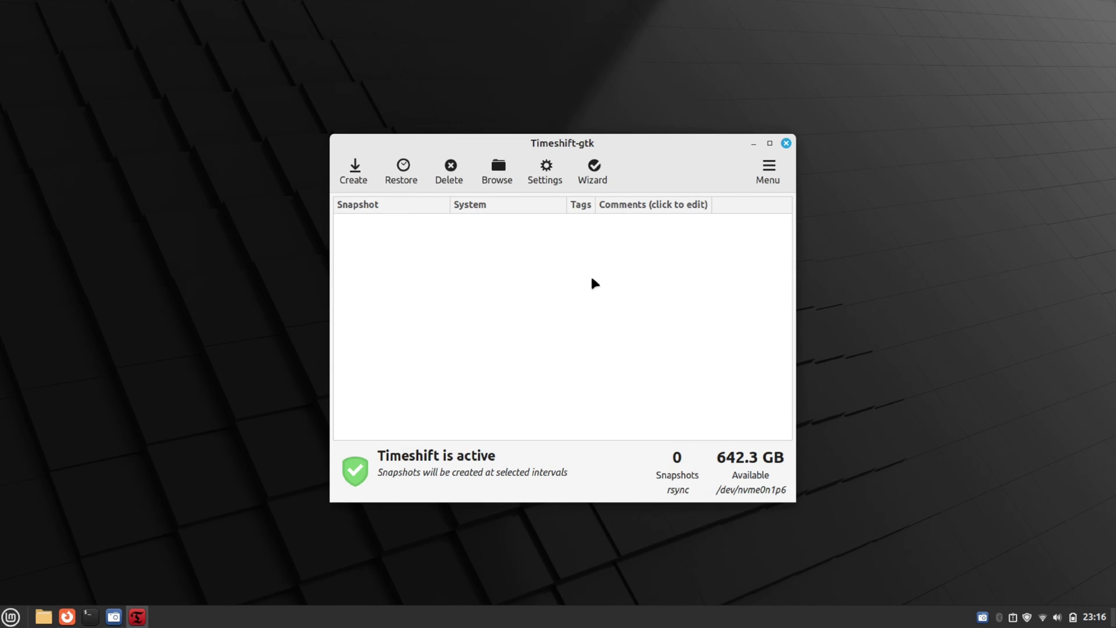
click(491, 176)
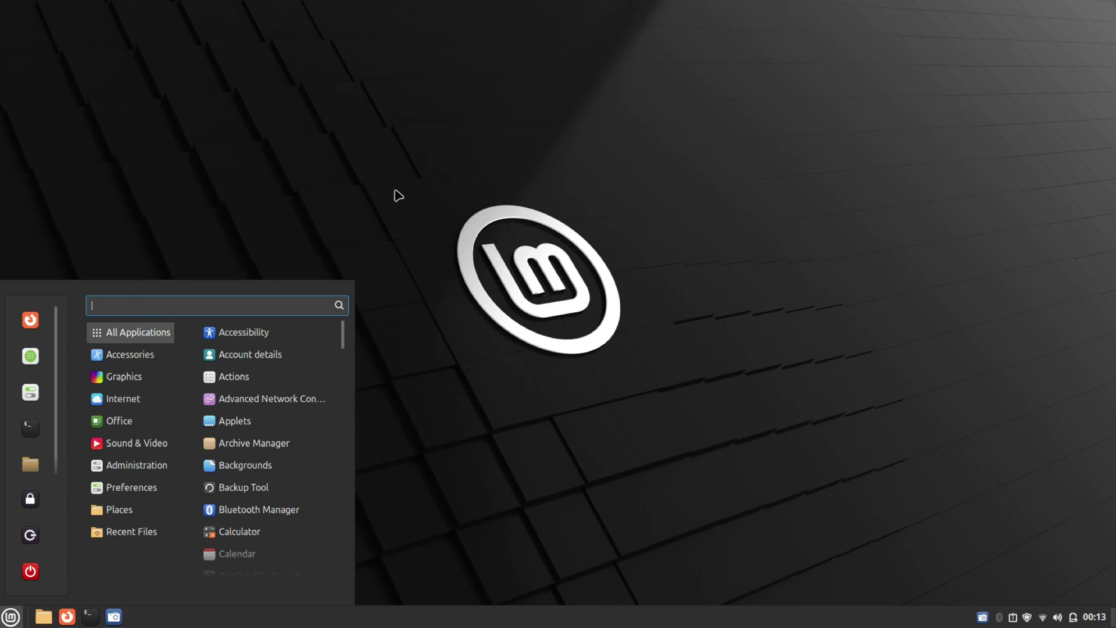
- Launch Terminal from a 'term' menu search and enlarge its text
text(term)
key(Return)
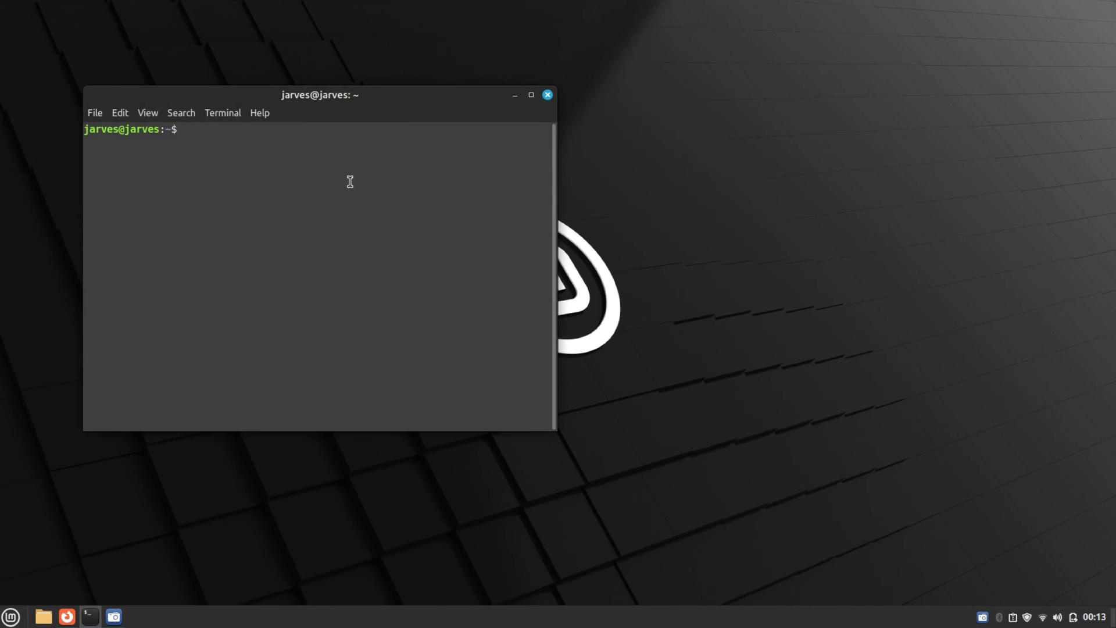
key(ctrl+plus)
key(ctrl+plus)
key(ctrl+plus)
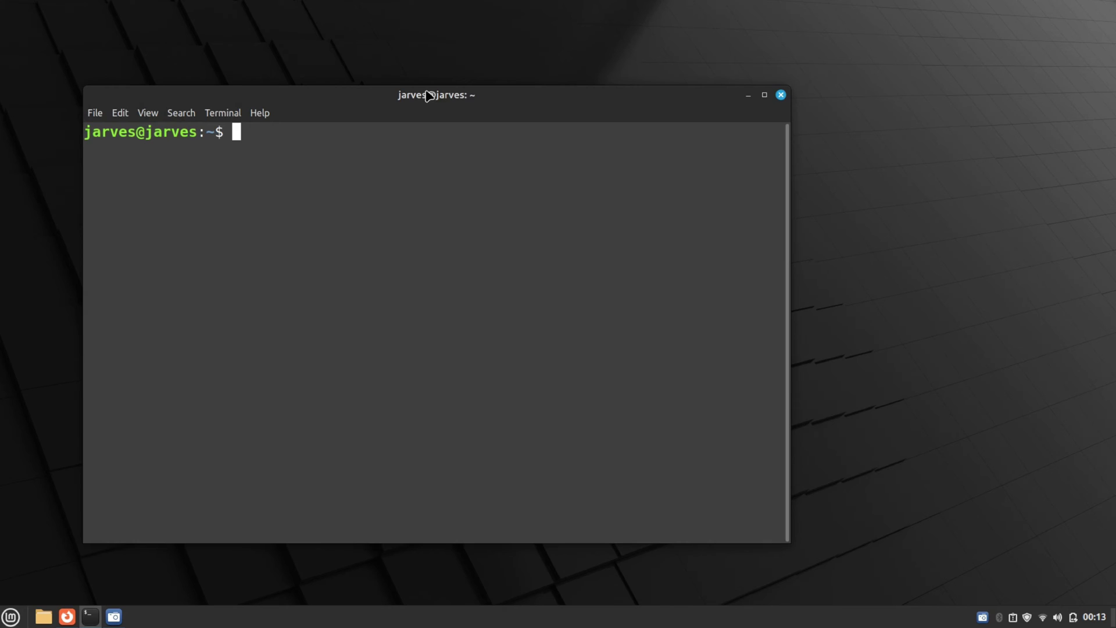
drag(428, 95, 550, 103)
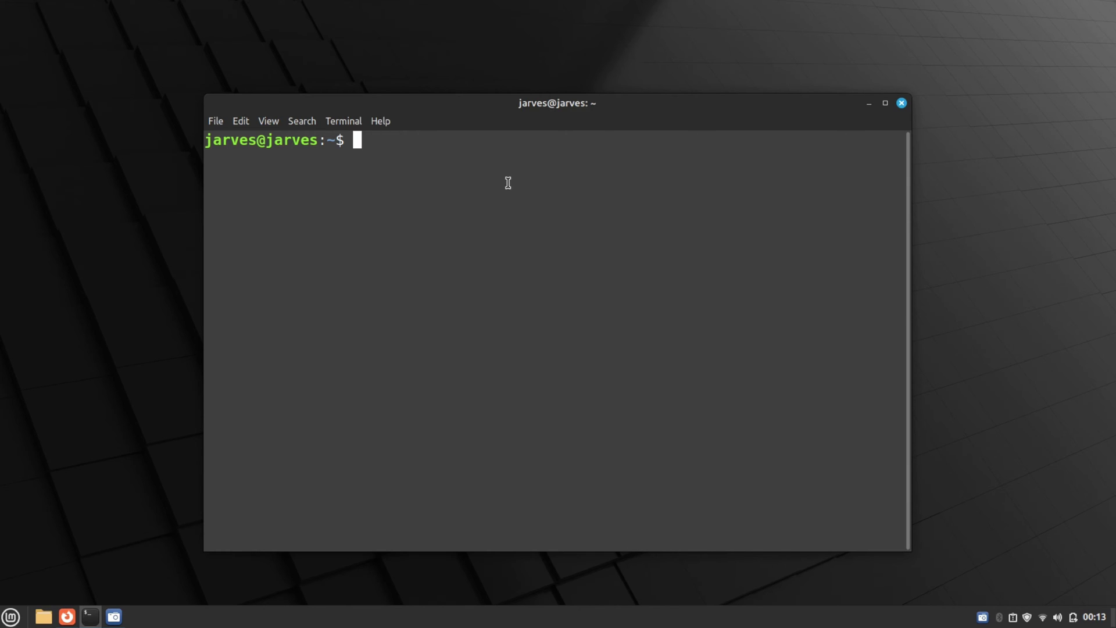
- Run cat /proc/sys/vm/swappiness and select the resulting value 60
text(cat /proc/sys/vm/swappiness)
key(ctrl+Left)
key(ctrl+Left)
key(ctrl+Left)
key(ctrl+Left)
key(ctrl+Left)
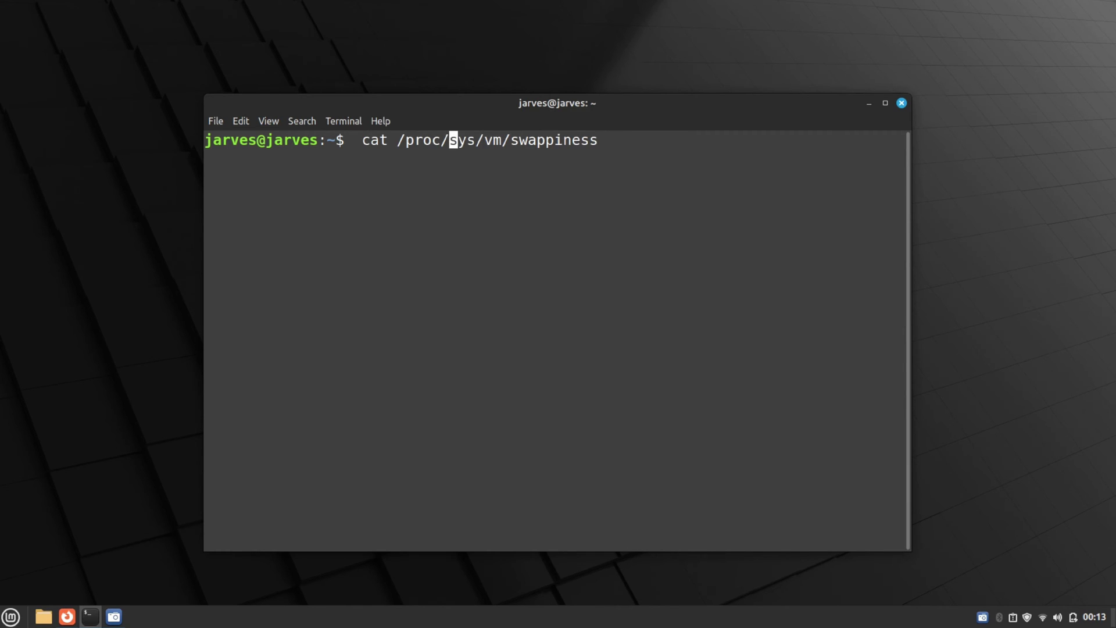
key(ctrl+Right)
key(ctrl+Right)
key(Return)
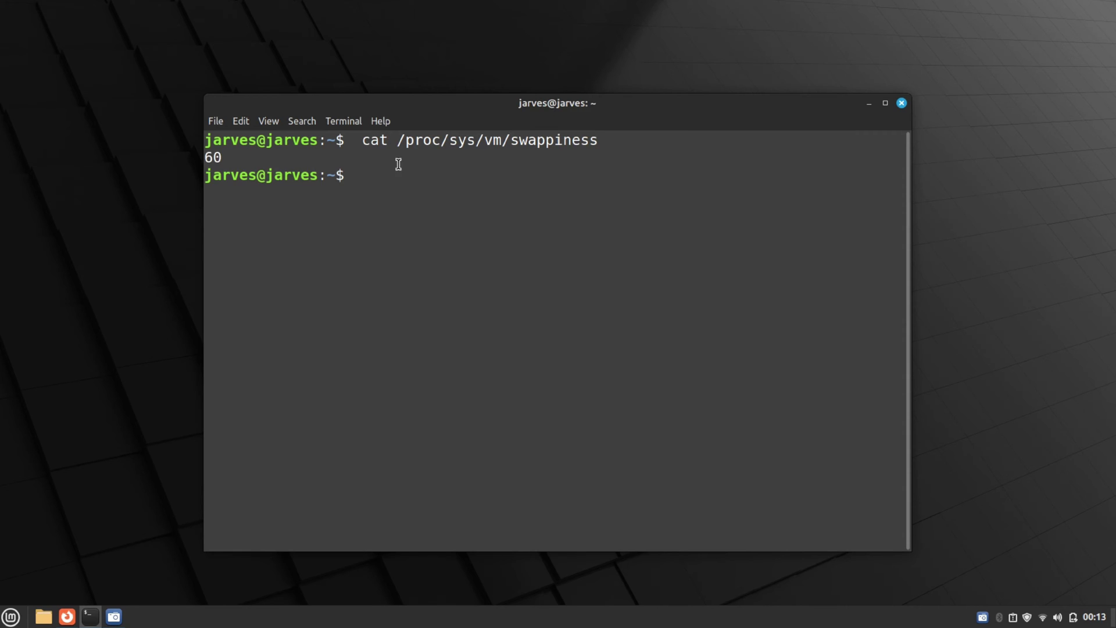
triple_click(268, 164)
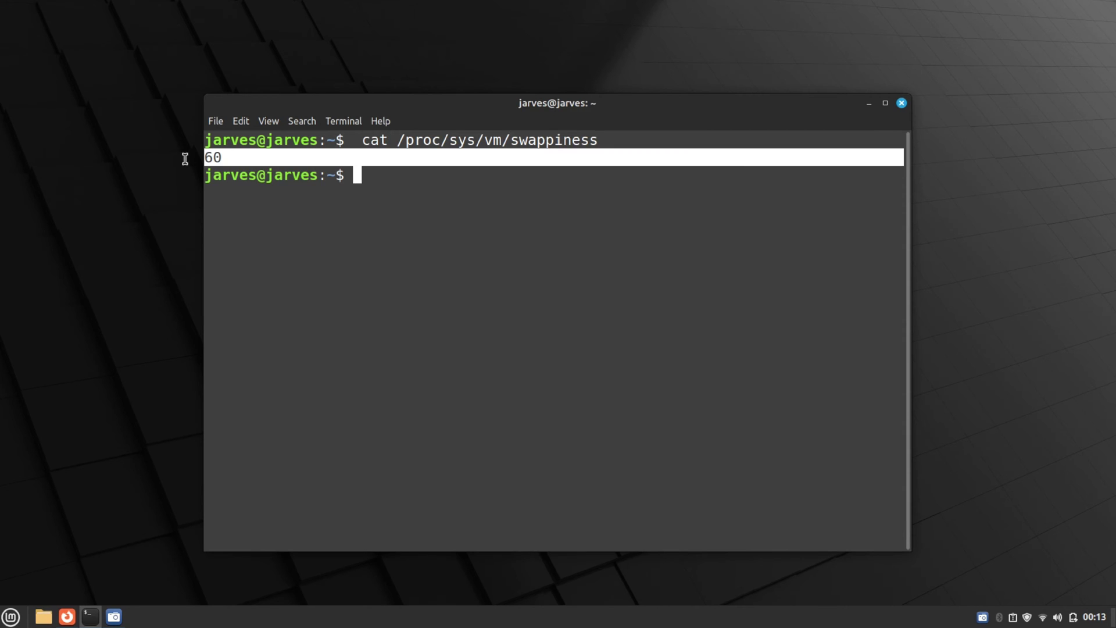
triple_click(218, 160)
click(228, 165)
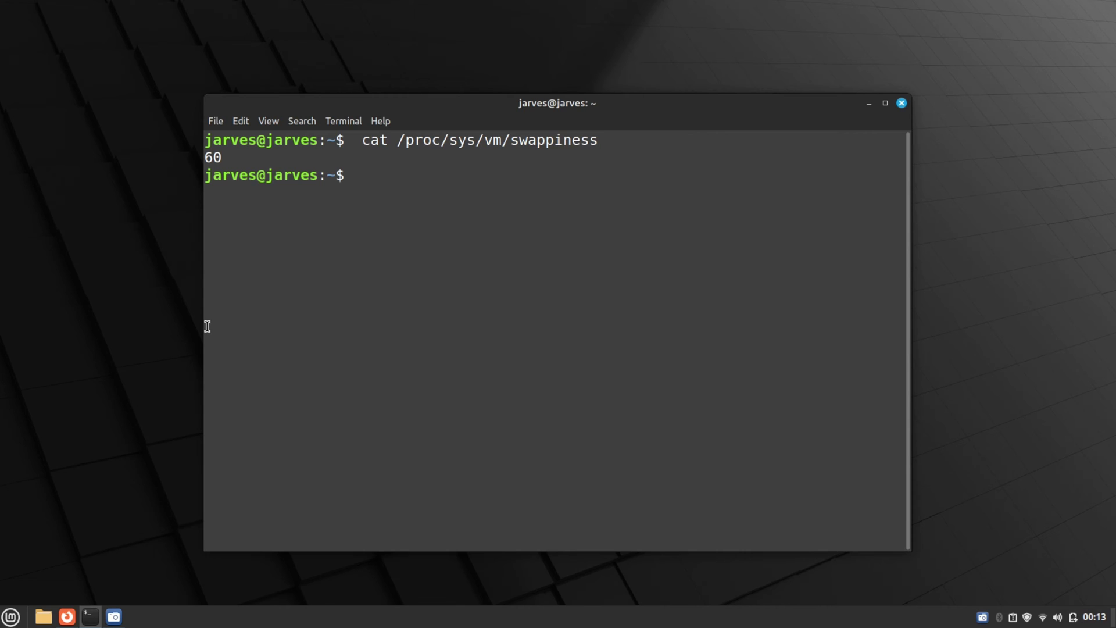
- Open /etc/sysctl.conf in Xed as administrator with a pasted command and the password
text(xed admin:///etc/sysctl.conf)
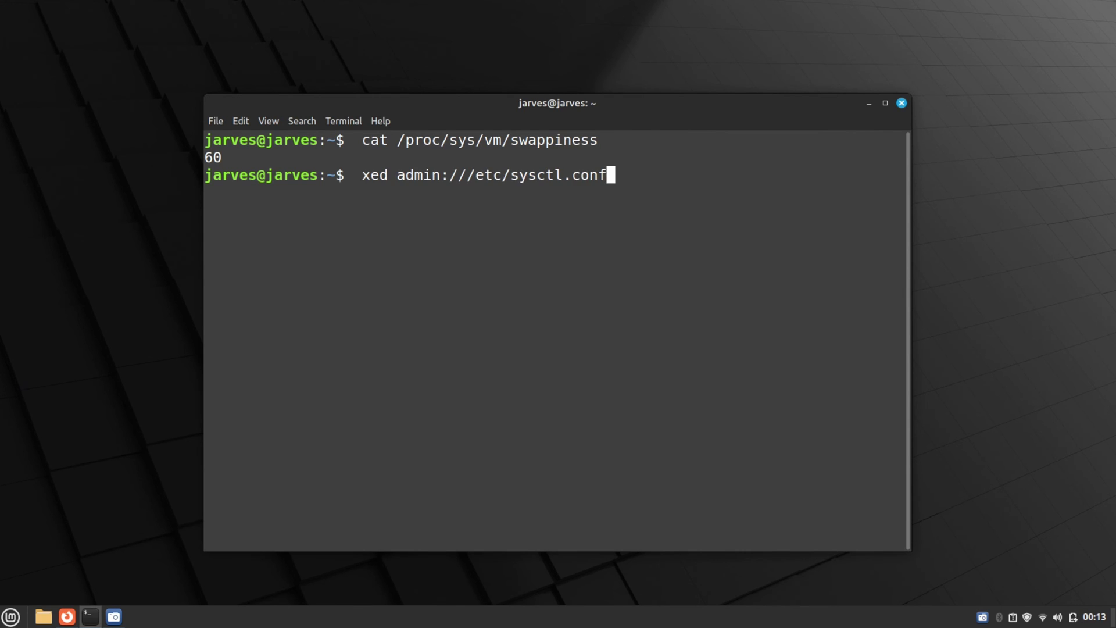
key(ctrl+Left)
key(ctrl+Left)
key(ctrl+Left)
key(ctrl+Left)
key(ctrl+Left)
key(ctrl+Right)
key(ctrl+Right)
key(ctrl+Right)
key(Return)
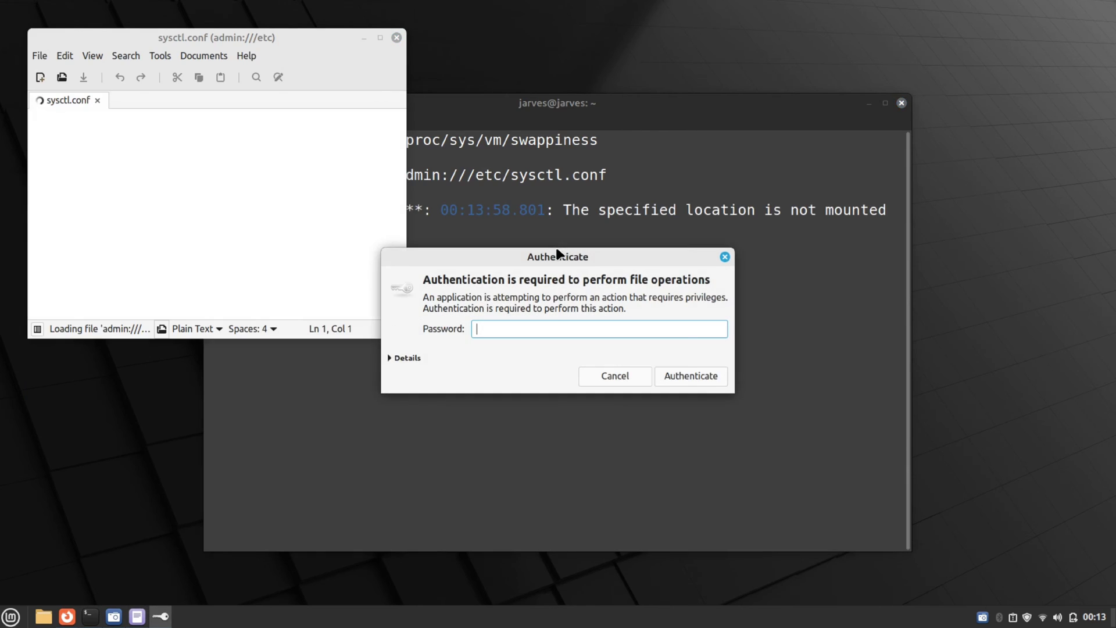
key(Return)
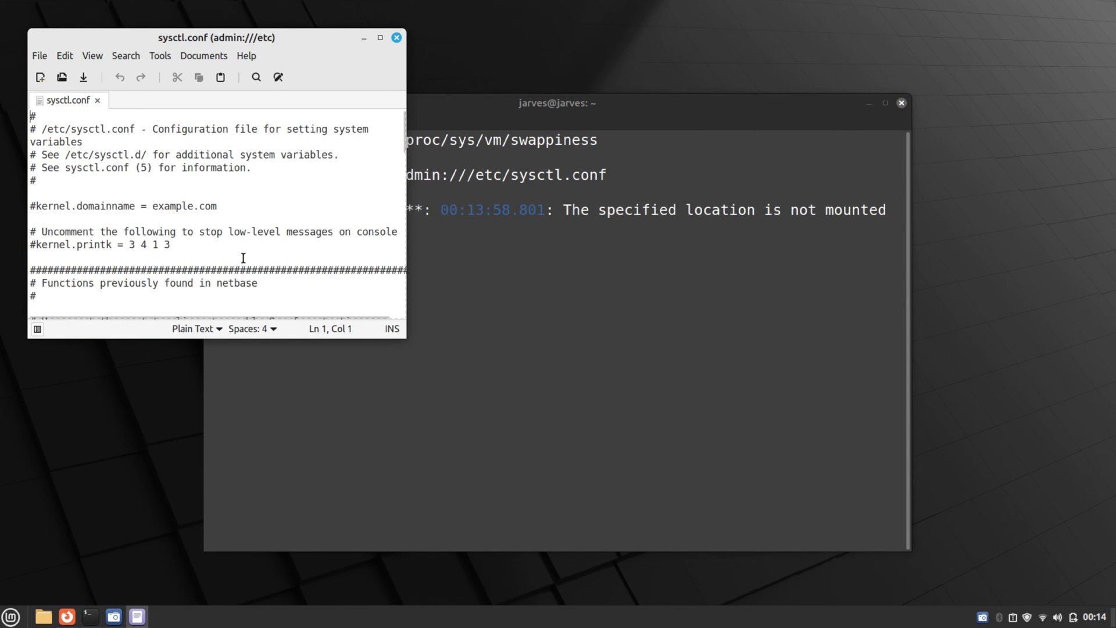
- Append 'vm.swappiness=25' under a '// decresse sw' comment at the end of the file
scroll(243, 258, down, 10)
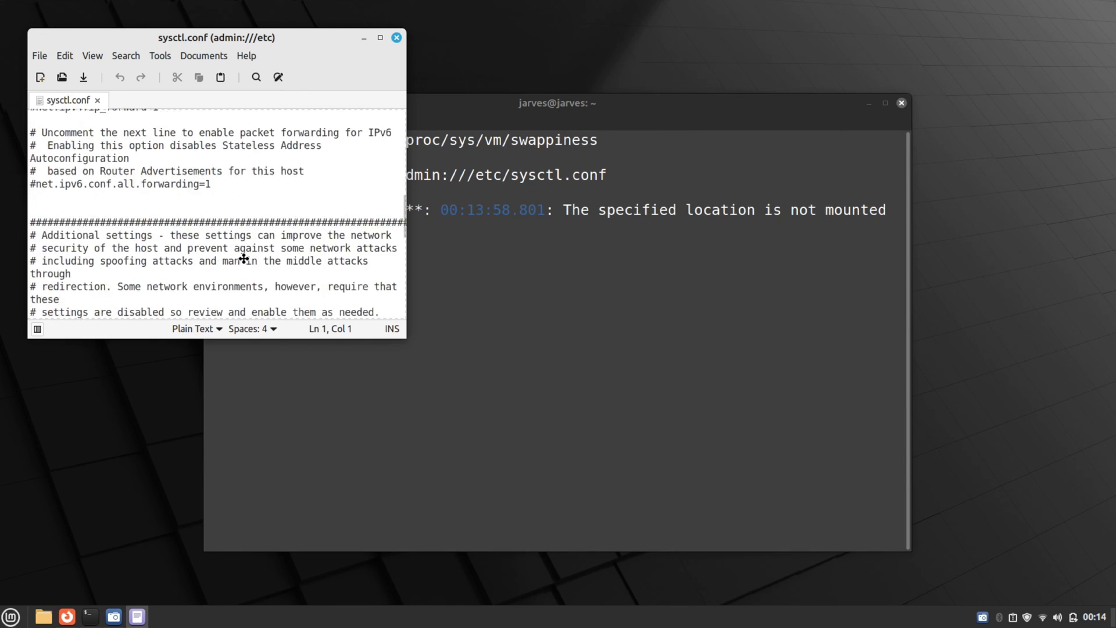
scroll(264, 127, down, 2)
drag(232, 32, 574, 163)
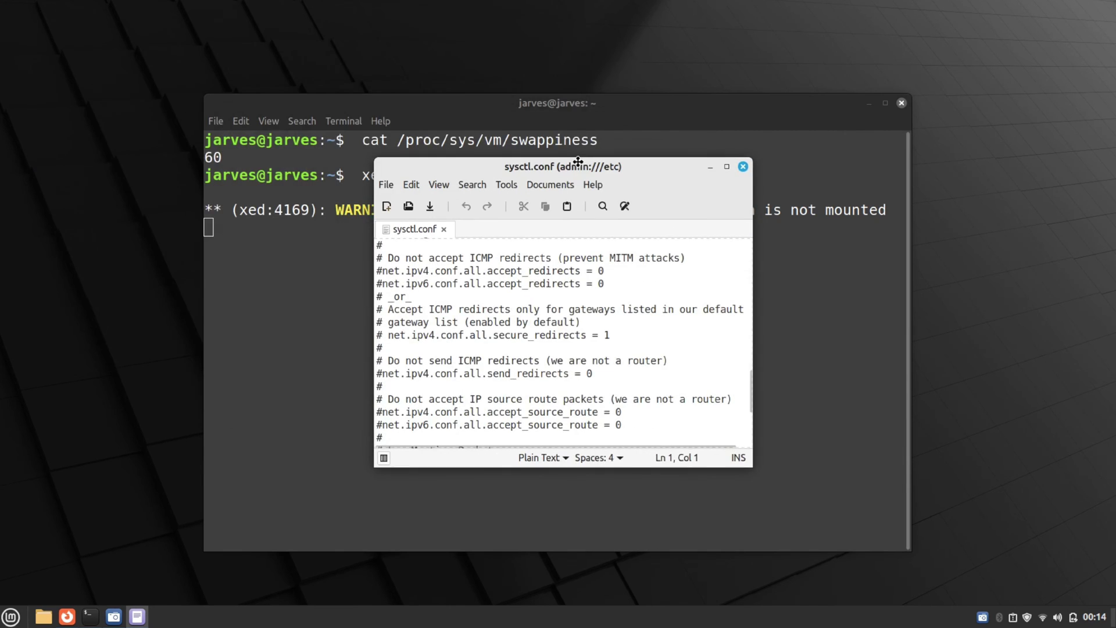
scroll(523, 328, down, 4)
click(477, 440)
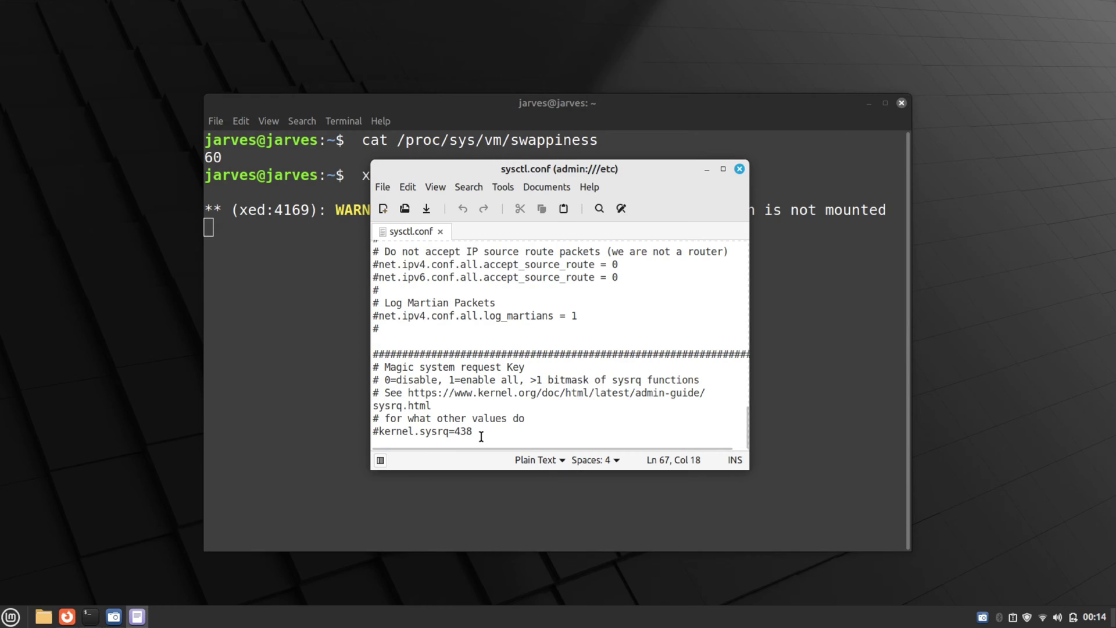
key(Return)
key(Return)
key(Return)
text(vm.swappiness=25)
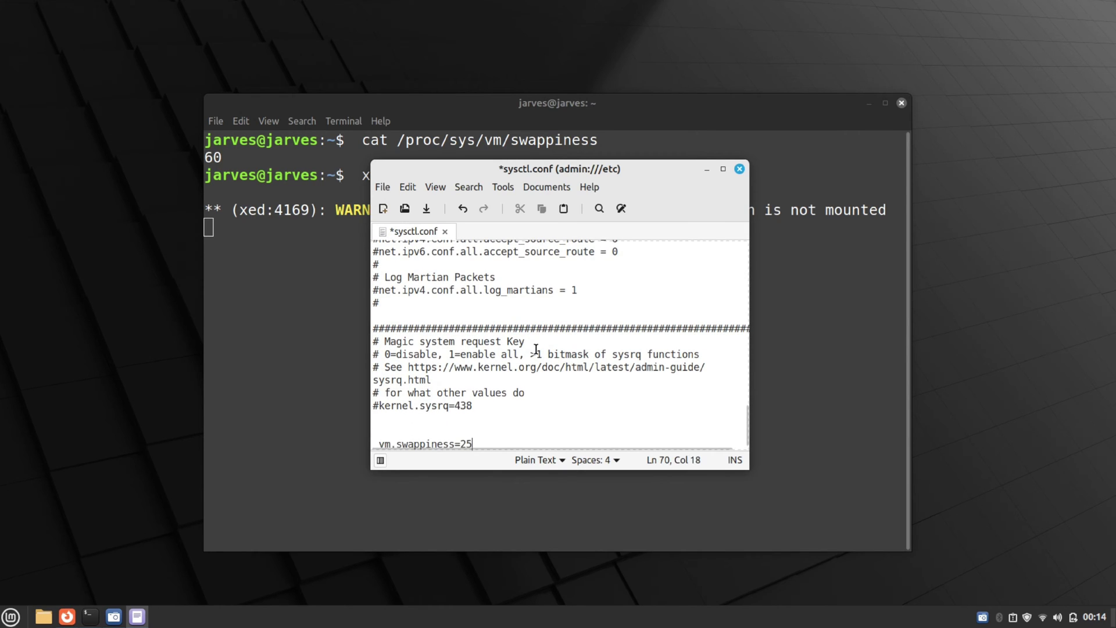
click(383, 432)
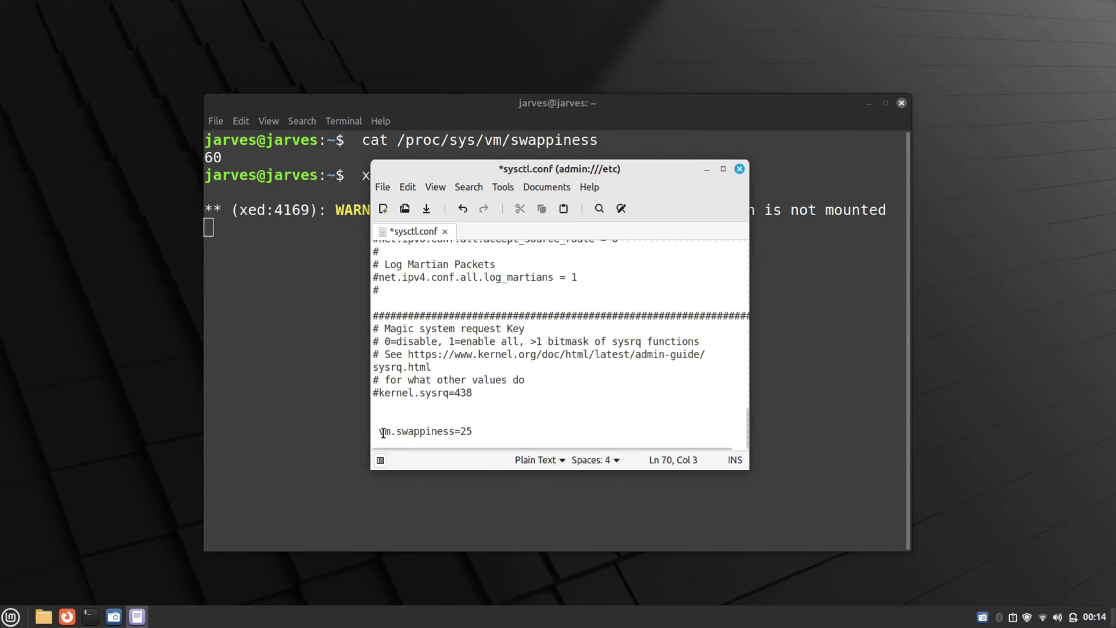
key(BackSpace)
key(Up)
text(/)
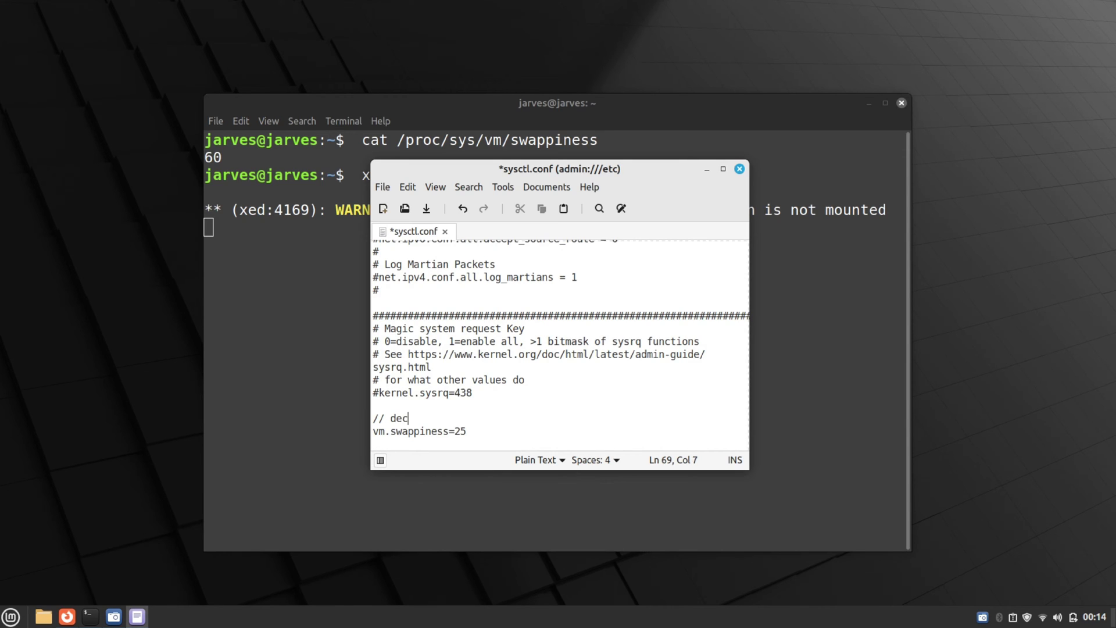
text(/ decresse swap)
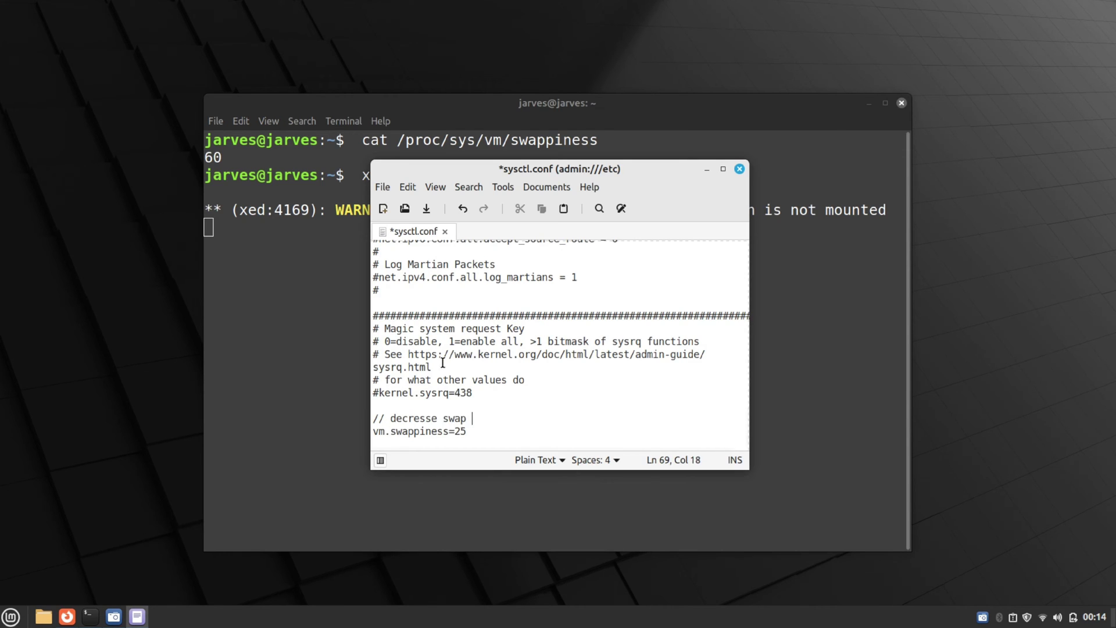
- Save sysctl.conf from the File menu and close Xed
click(382, 186)
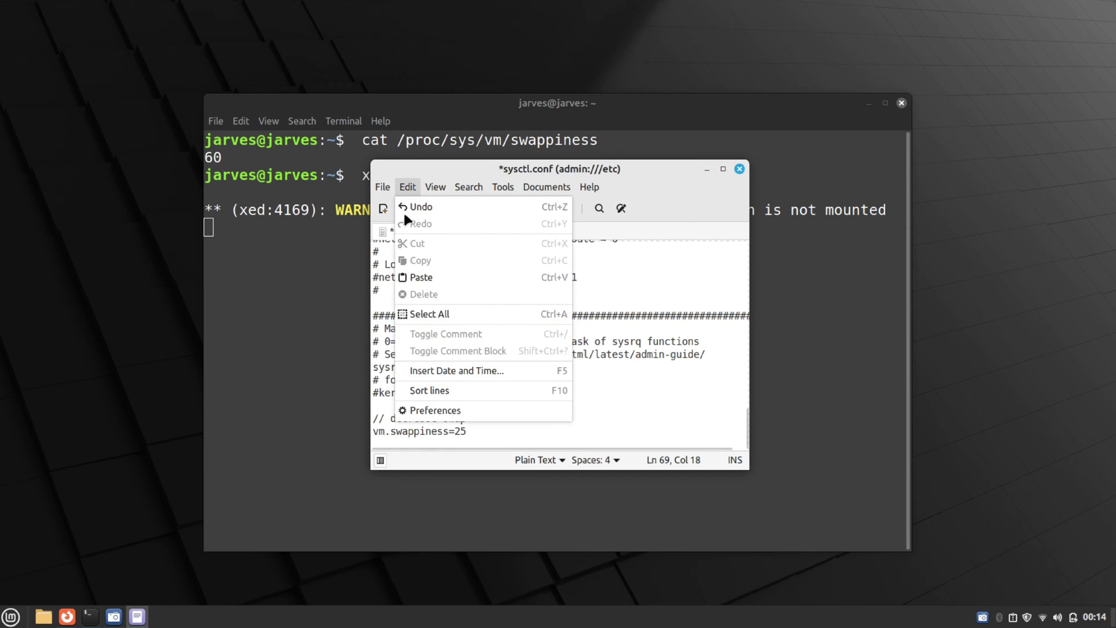
click(408, 243)
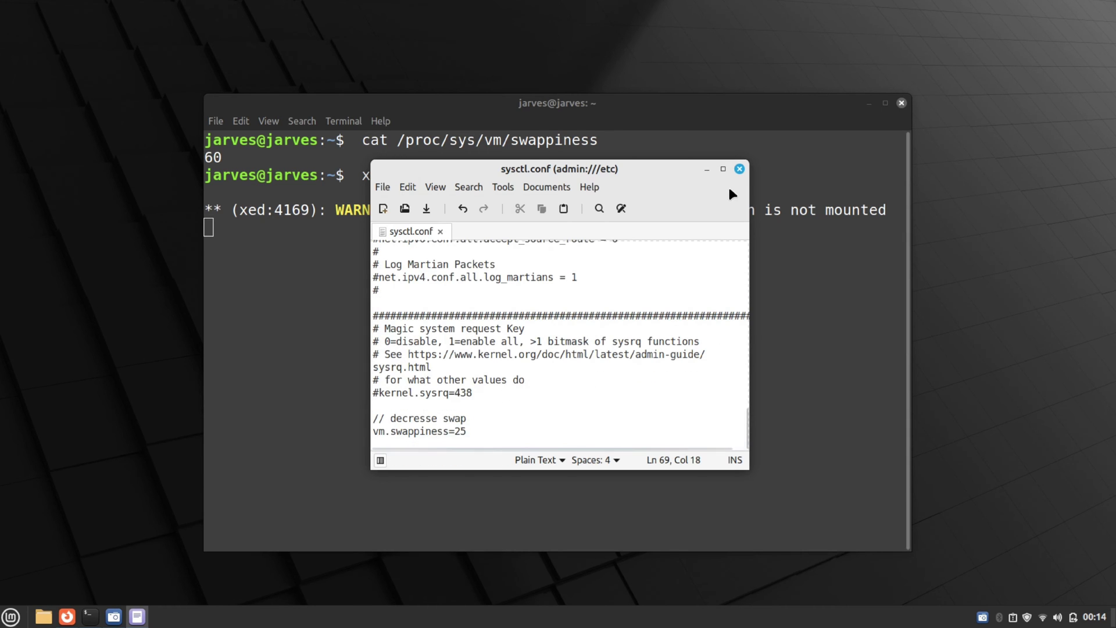
click(739, 169)
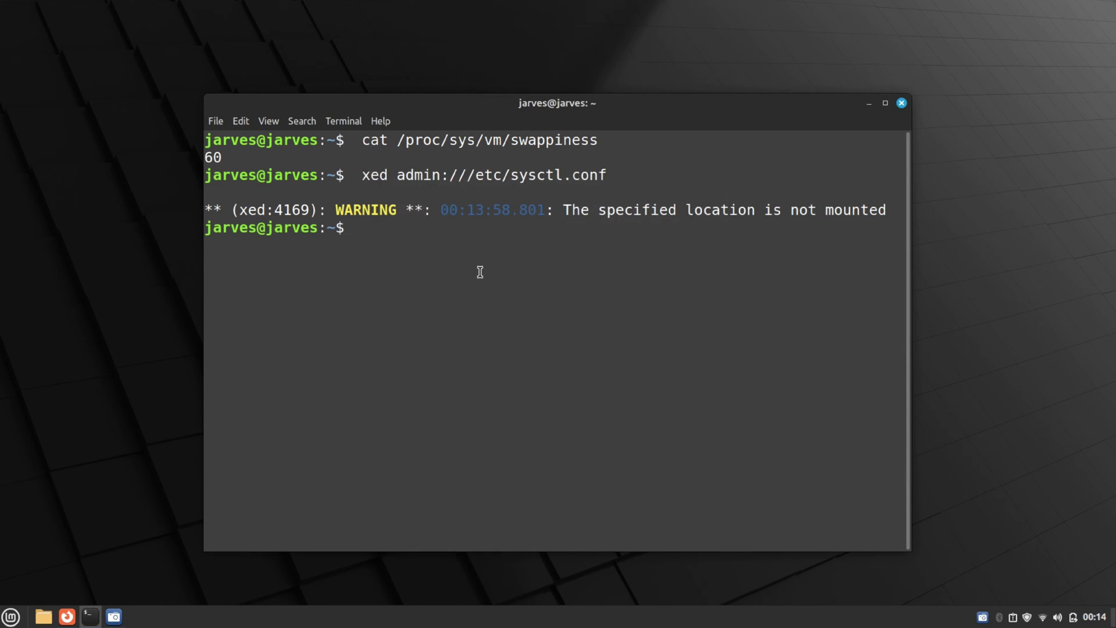
- Re-run the swappiness check, close the terminal and restart the system from the menu
text(cat /proc/sys/vm/swappiness)
key(Return)
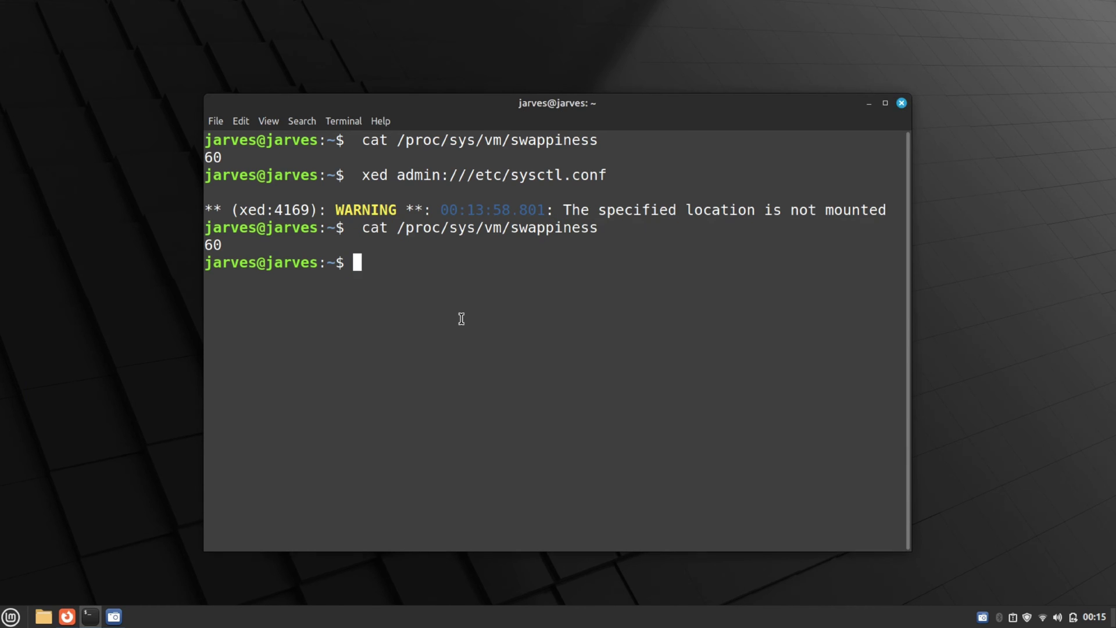
click(901, 103)
key(super)
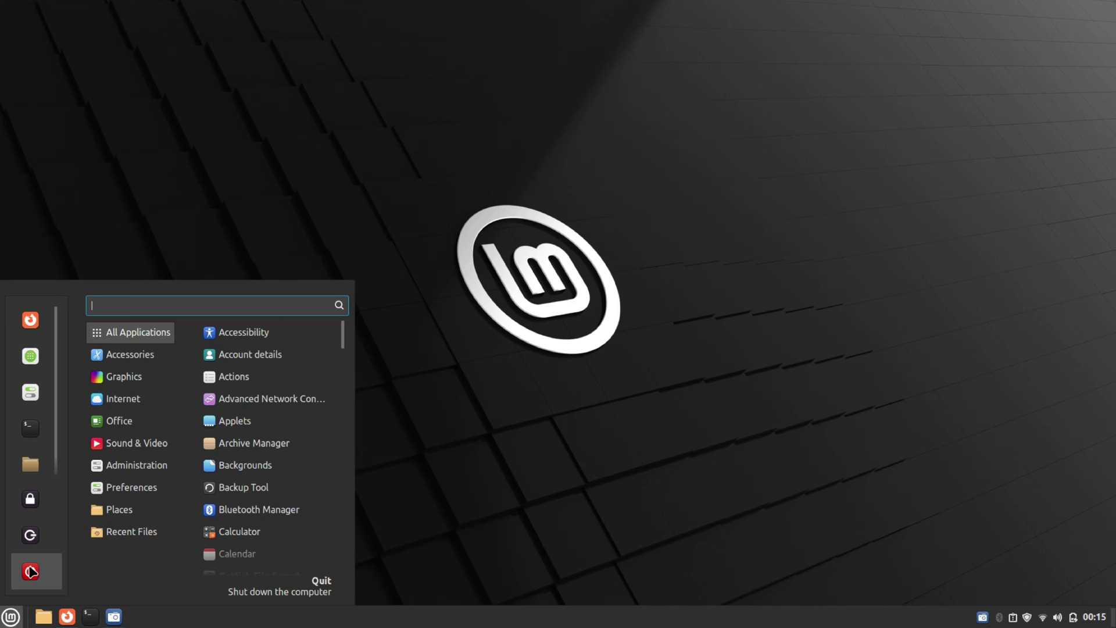
click(31, 571)
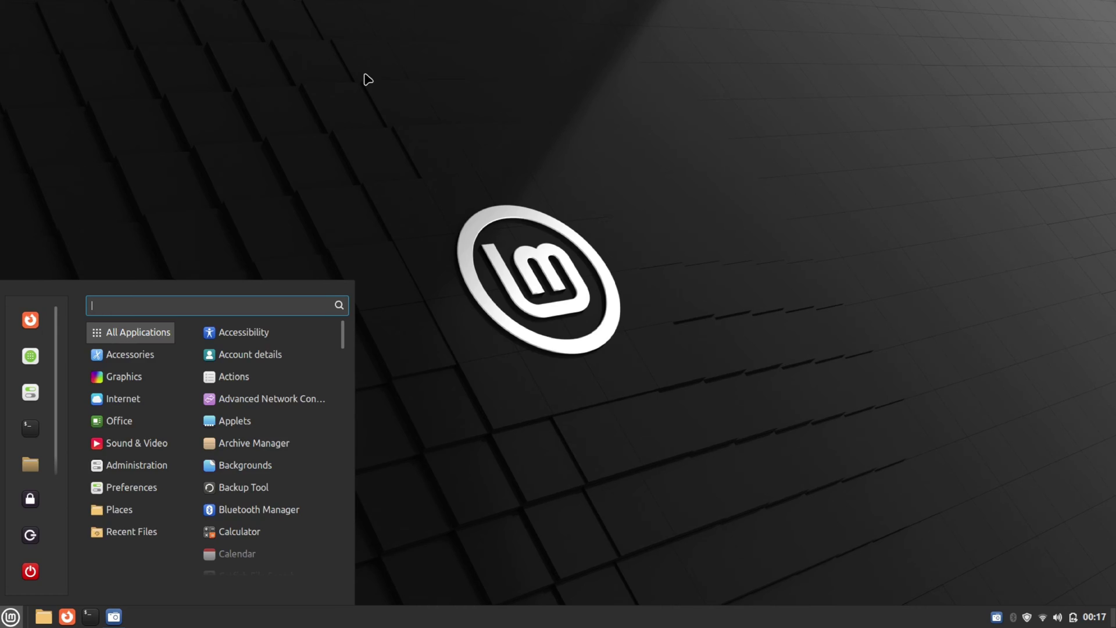
- After the restart, rerun cat /proc/sys/vm/swappiness in a new Terminal and confirm it reads 25
text(ter)
key(Return)
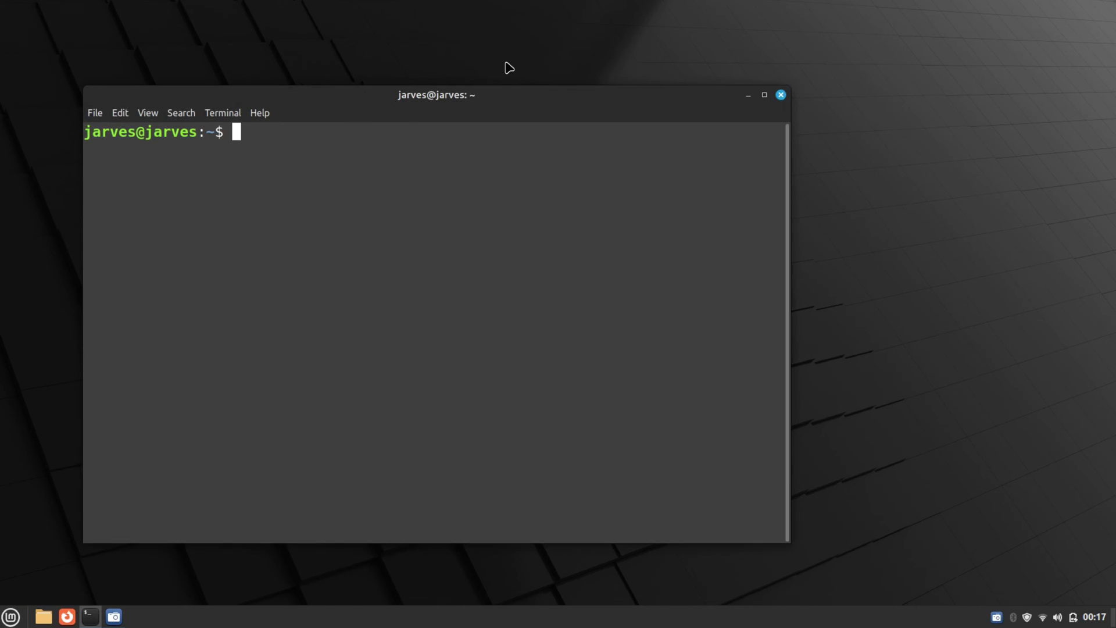
drag(535, 100, 456, 105)
text(cat /proc/sys/vm/swappiness)
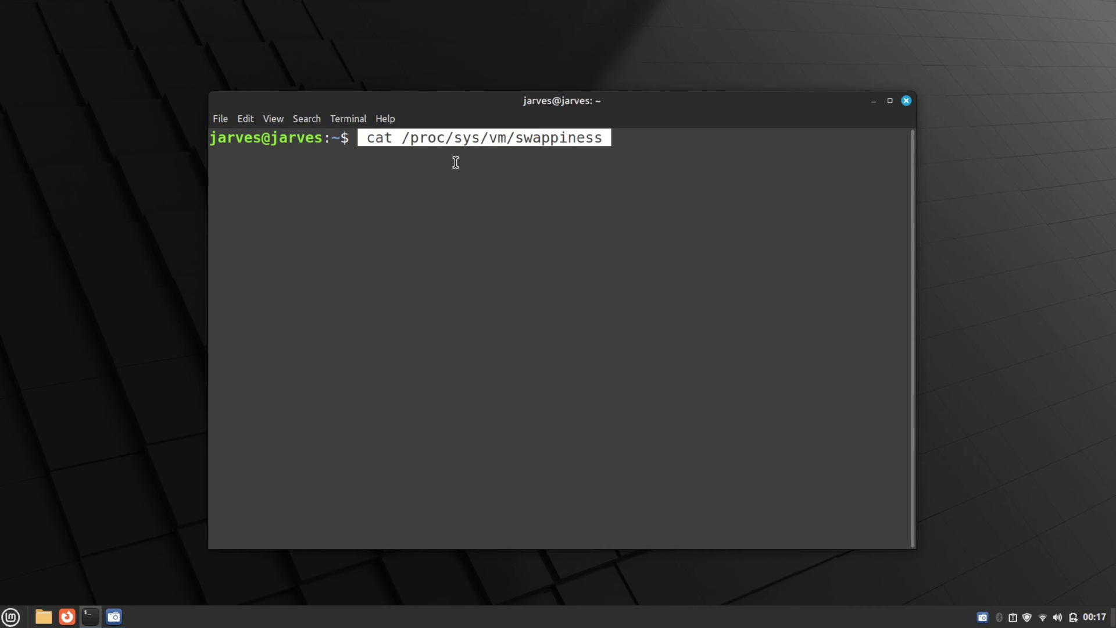
key(Return)
drag(385, 193, 179, 132)
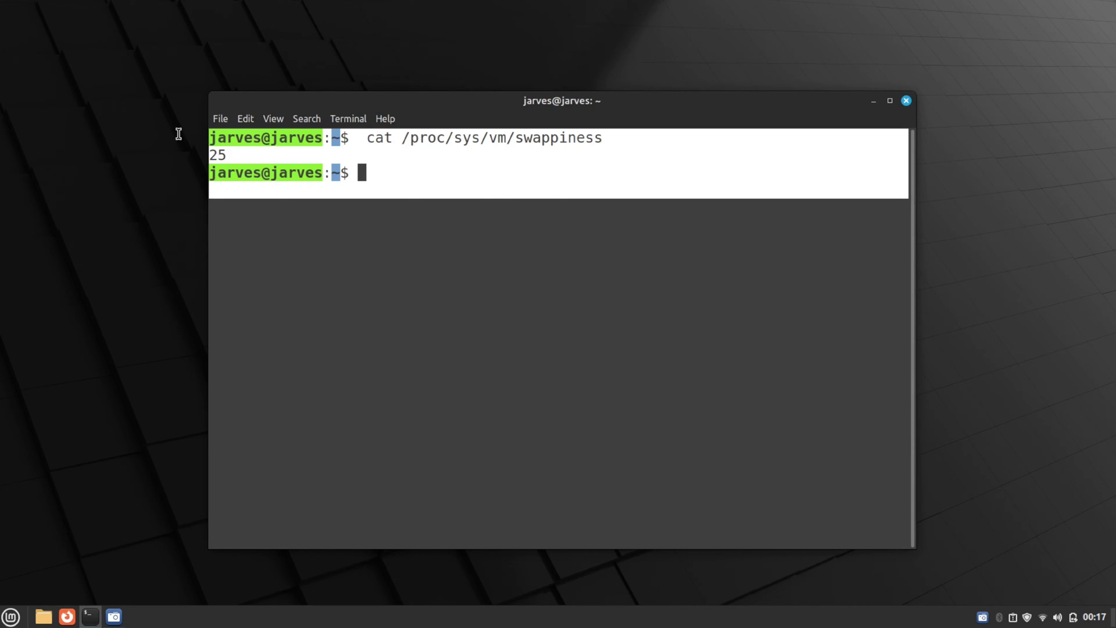
double_click(221, 155)
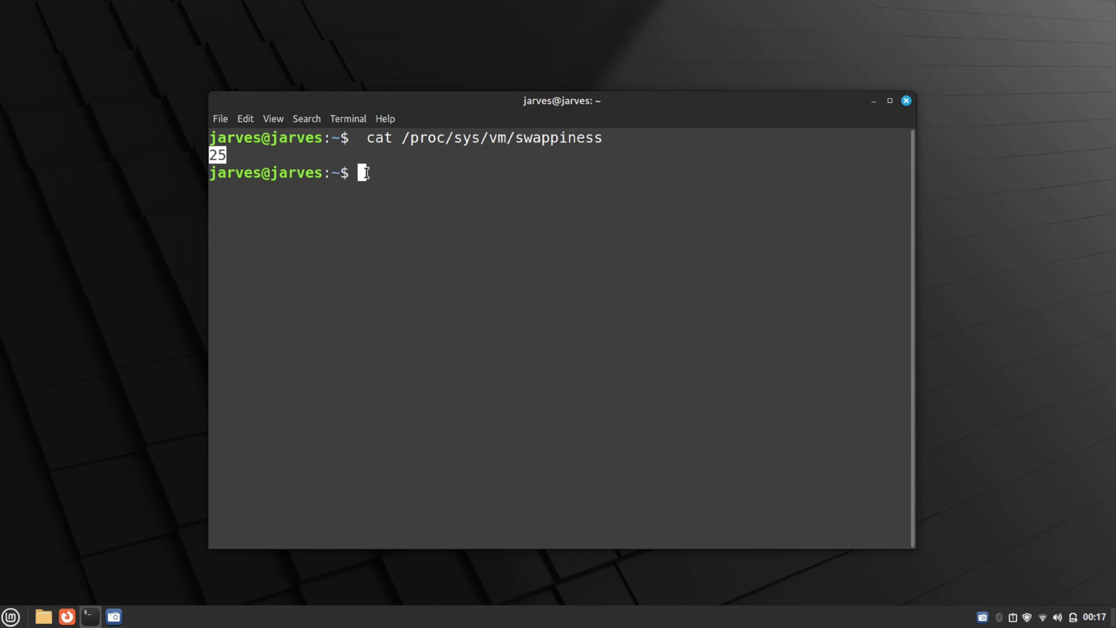
click(378, 143)
click(907, 102)
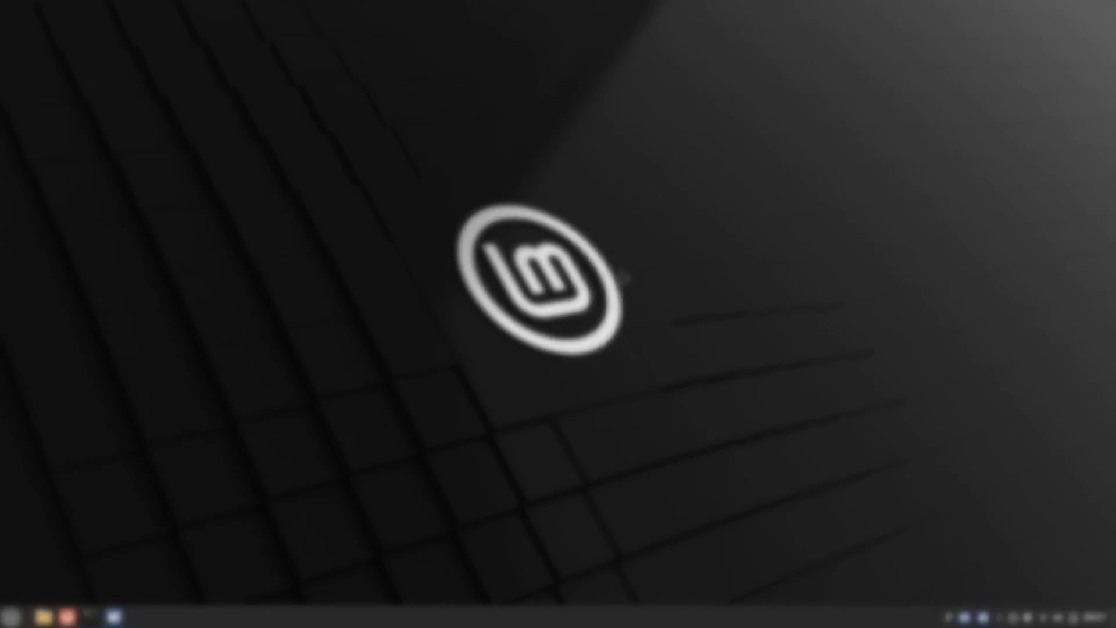
- In a new Terminal, create /etc/systemd/system/fstrim.timer.d with sudo mkdir -v
key(super)
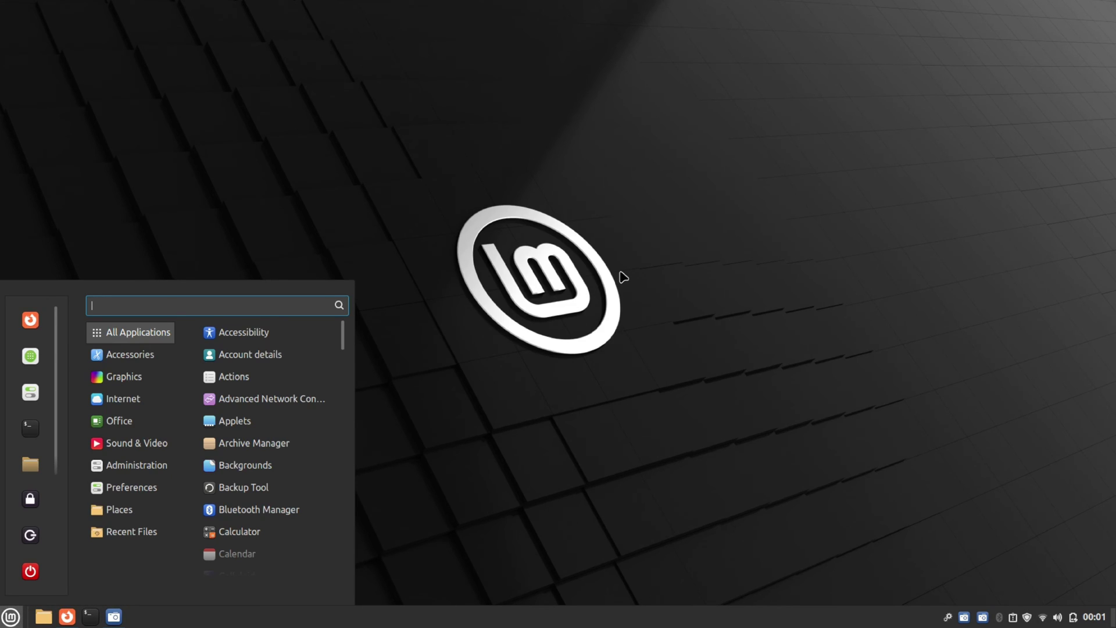
text(ter)
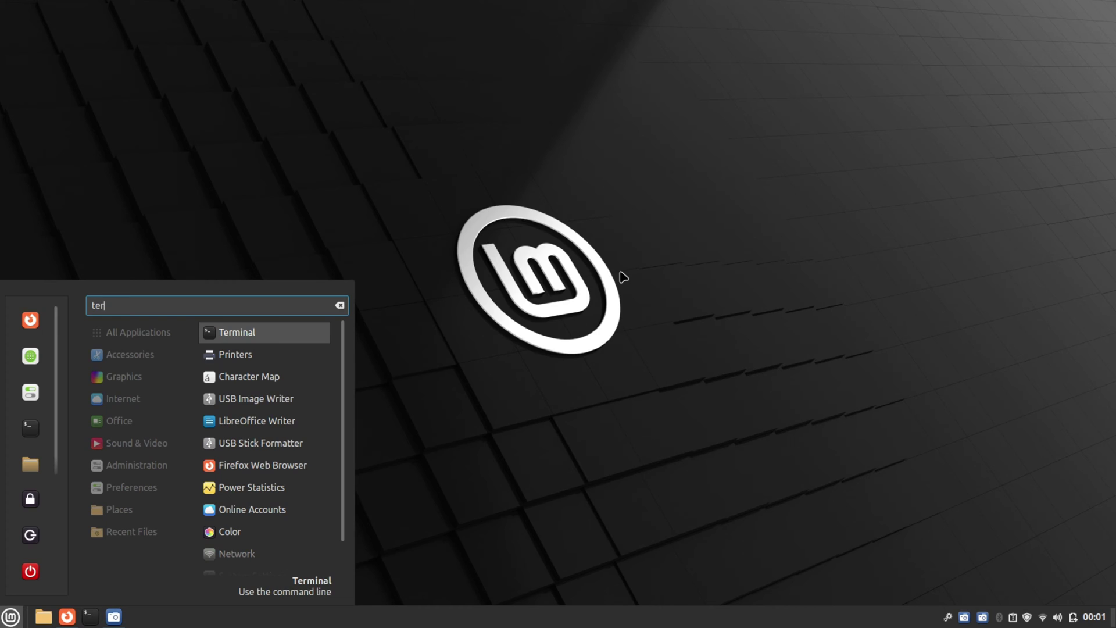
key(Return)
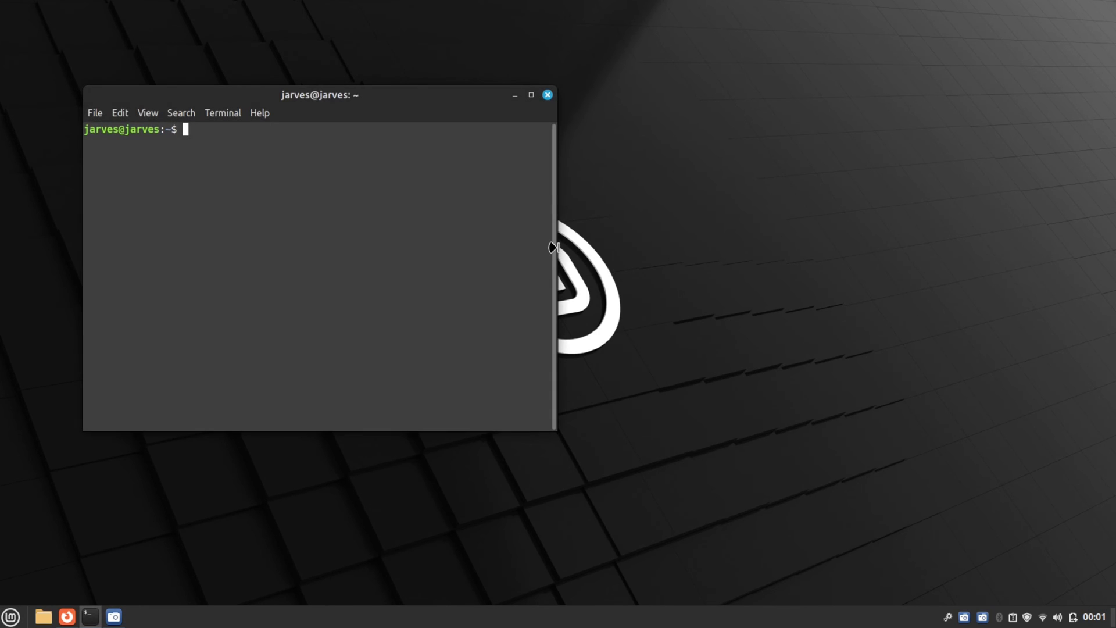
key(ctrl+plus)
key(ctrl+plus)
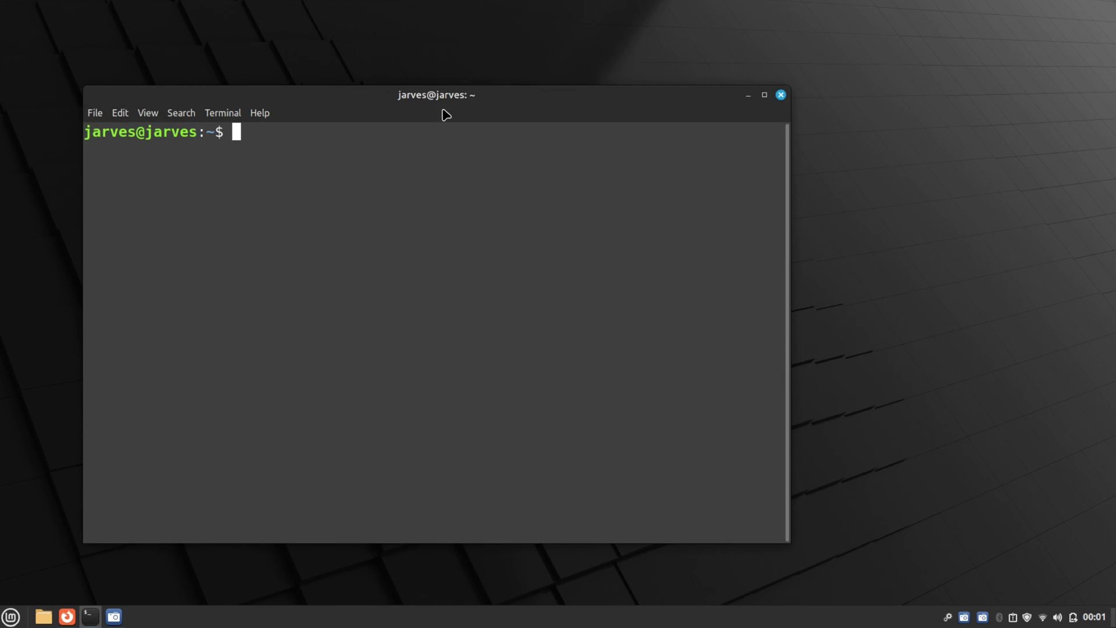
drag(438, 105, 570, 105)
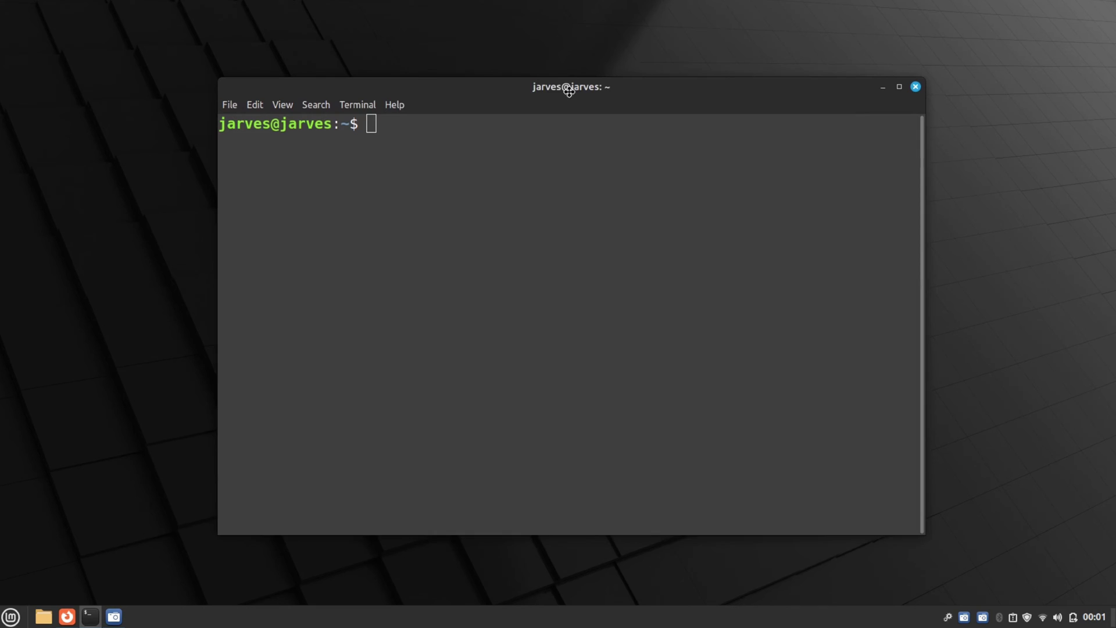
right_click(449, 159)
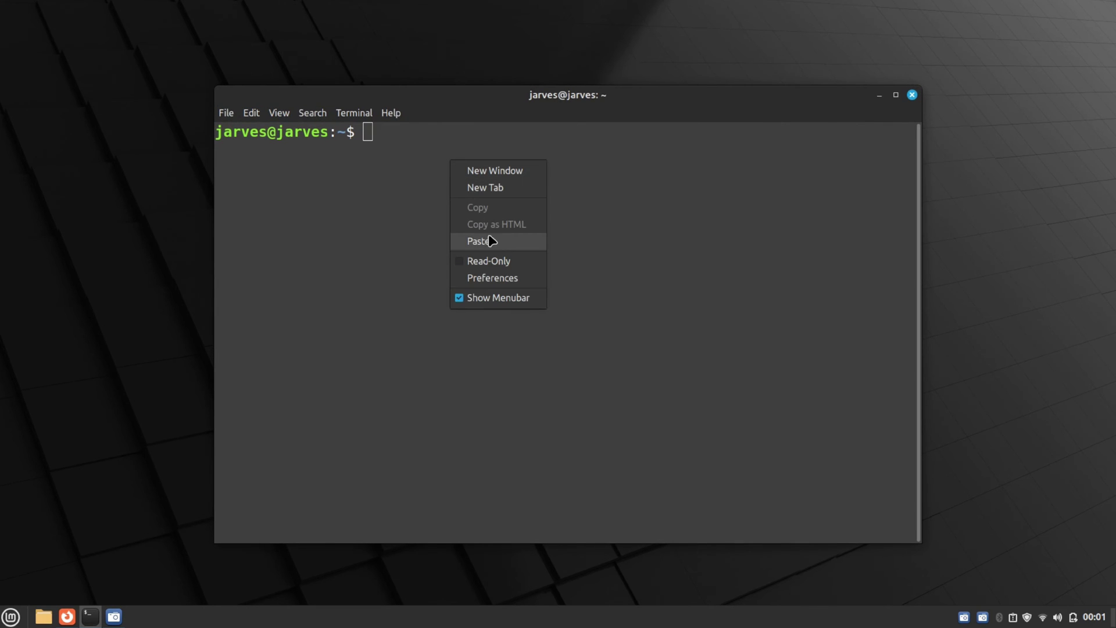
click(503, 248)
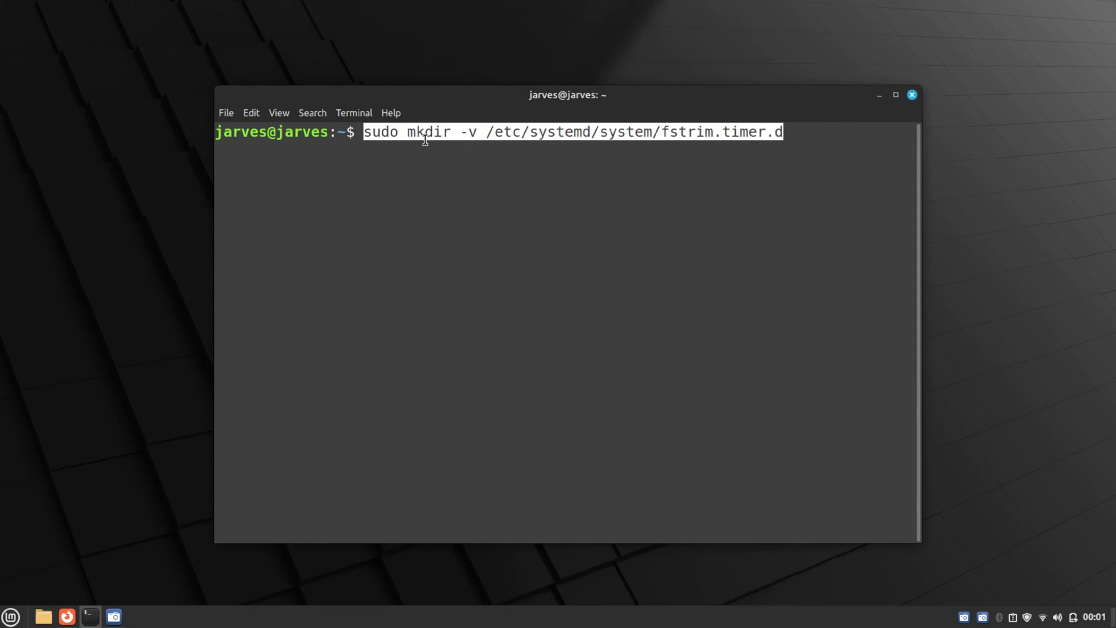
key(End)
key(ctrl+Left)
key(ctrl+Left)
key(ctrl+Left)
key(ctrl+Left)
key(ctrl+Left)
key(ctrl+Left)
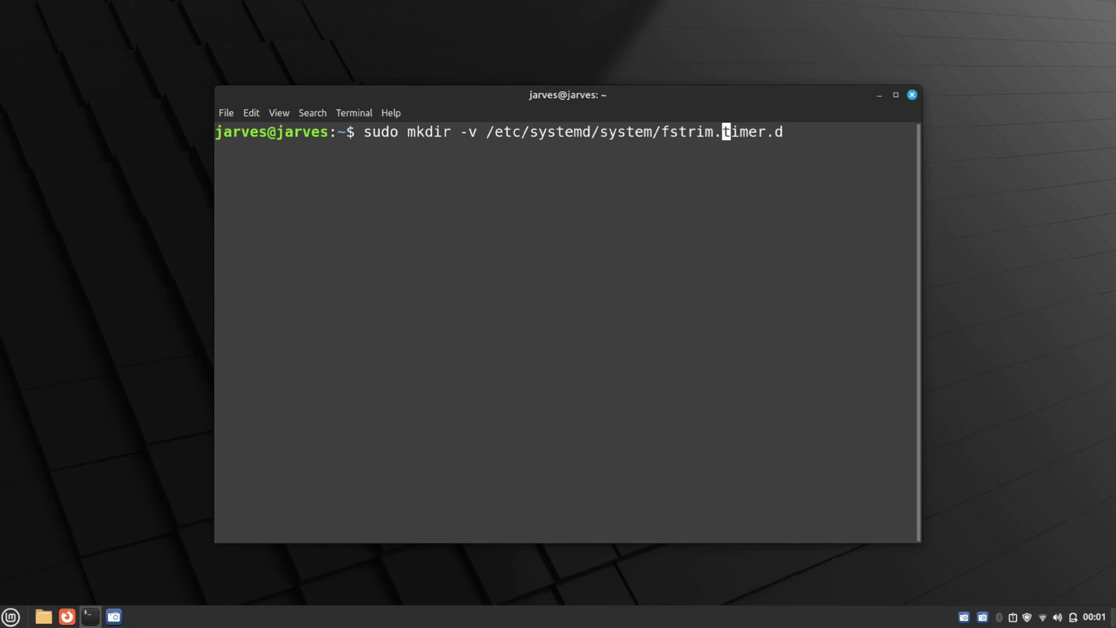
key(End)
key(Return)
text(***)
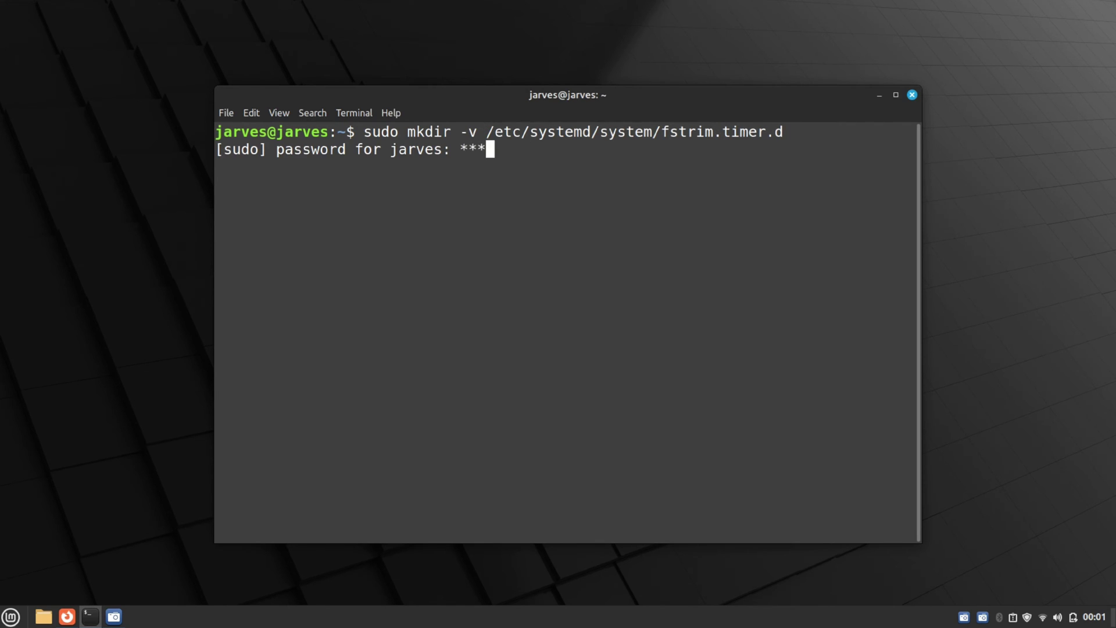
key(Return)
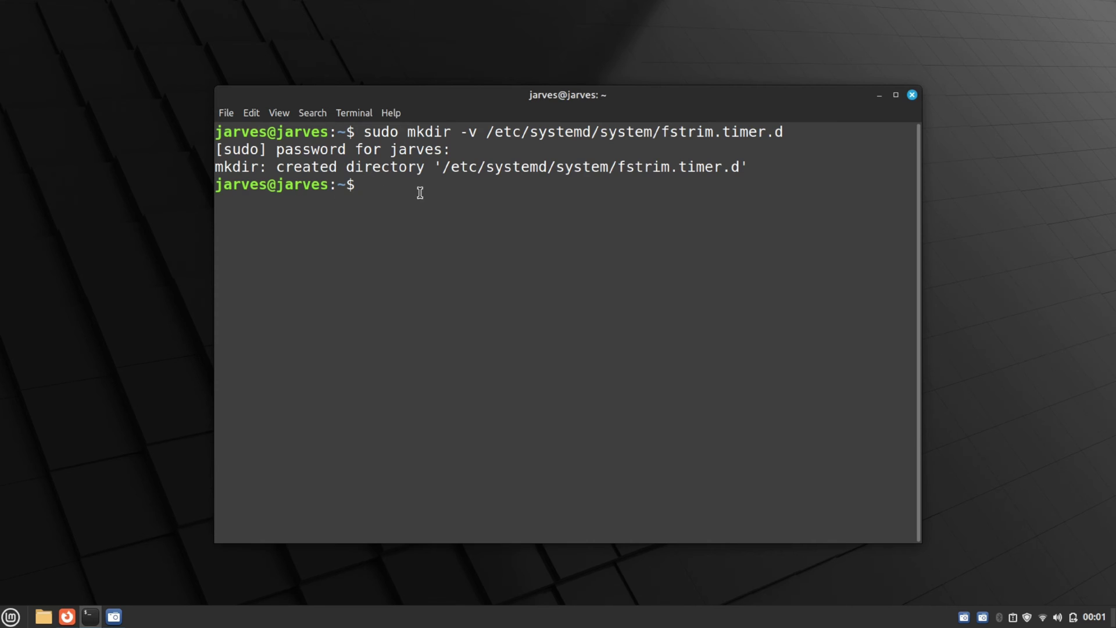
- Create an empty override.conf inside fstrim.timer.d with sudo touch
drag(372, 184, 242, 165)
triple_click(244, 164)
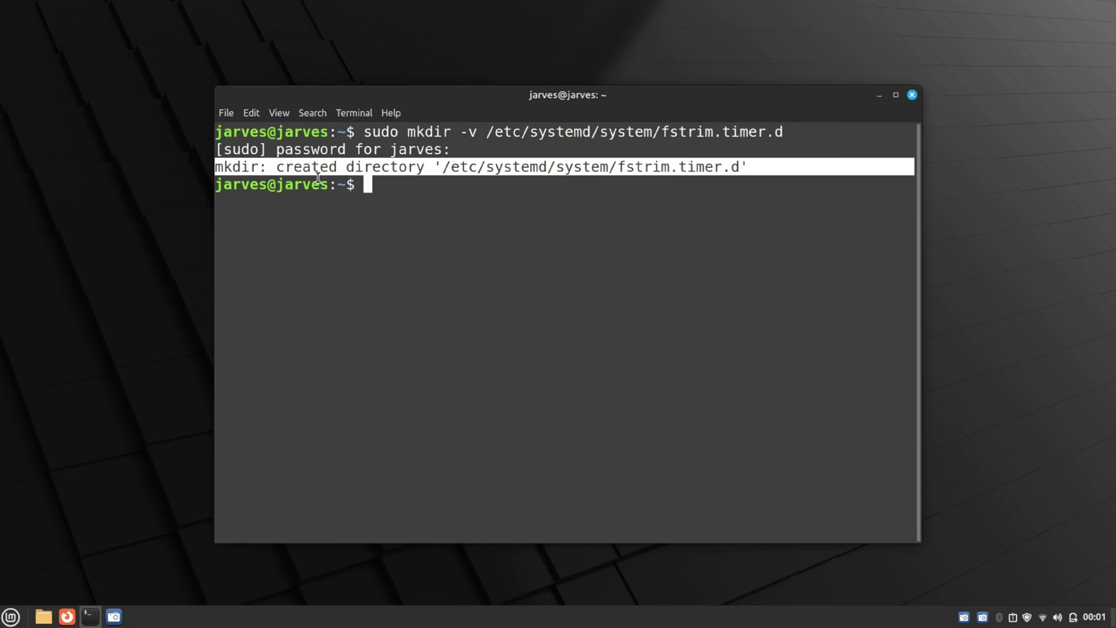
click(392, 192)
right_click(493, 209)
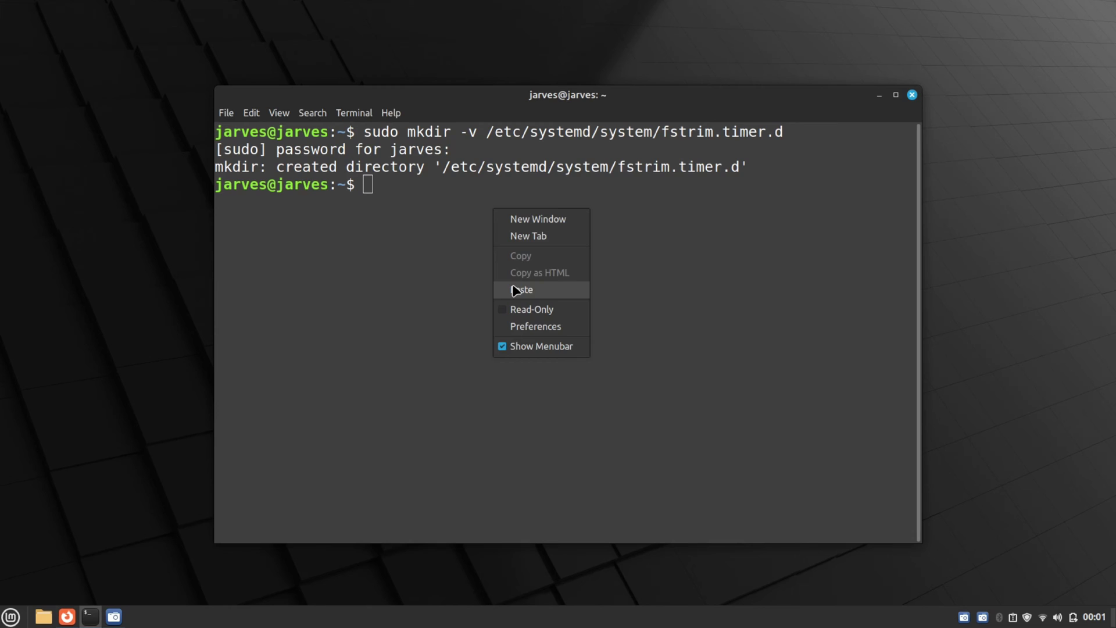
click(536, 291)
key(Right)
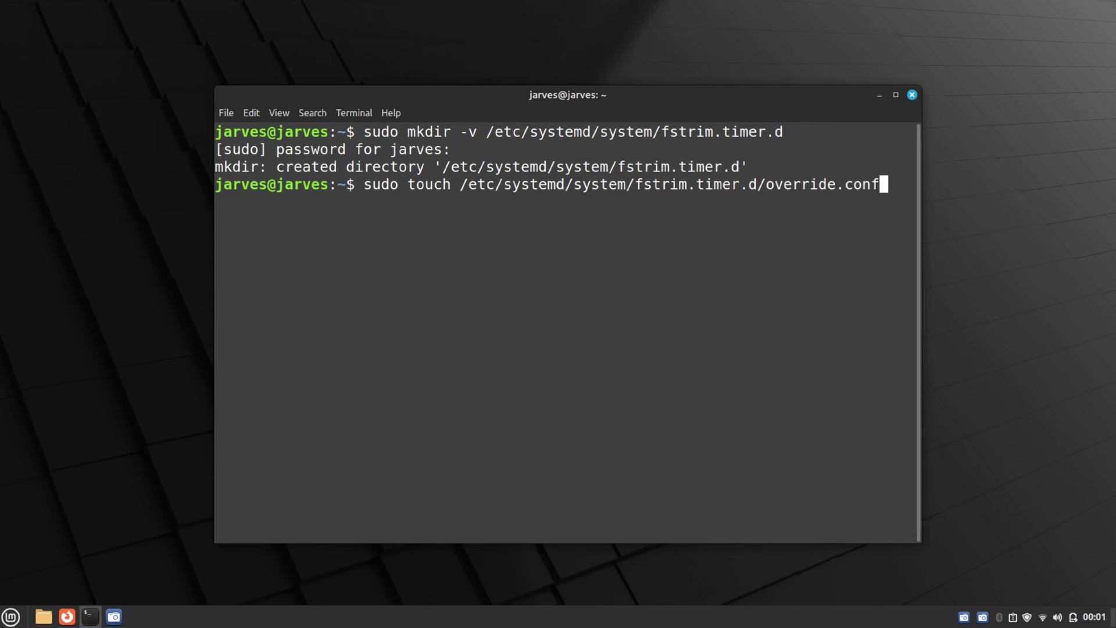
key(Left)
key(Left)
key(Left)
key(Left)
key(Right)
key(Right)
key(Right)
key(Right)
triple_click(349, 186)
- Open override.conf in Xed with sudo from the terminal
click(411, 211)
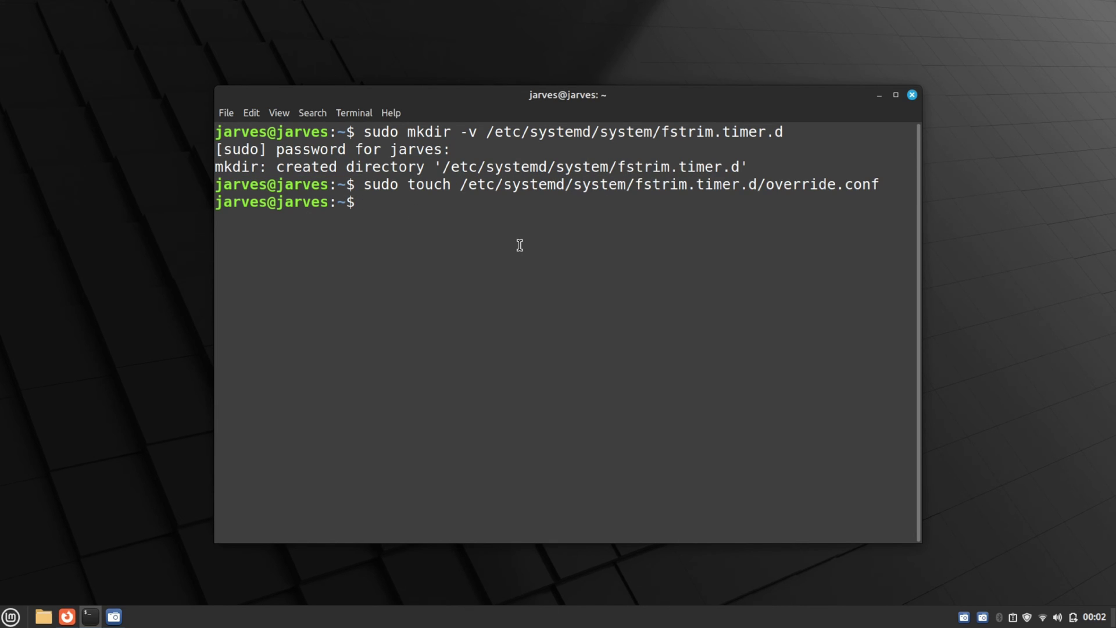
text(xed admin:///etc/systemd/system/fstrim.timer.d/override.conf)
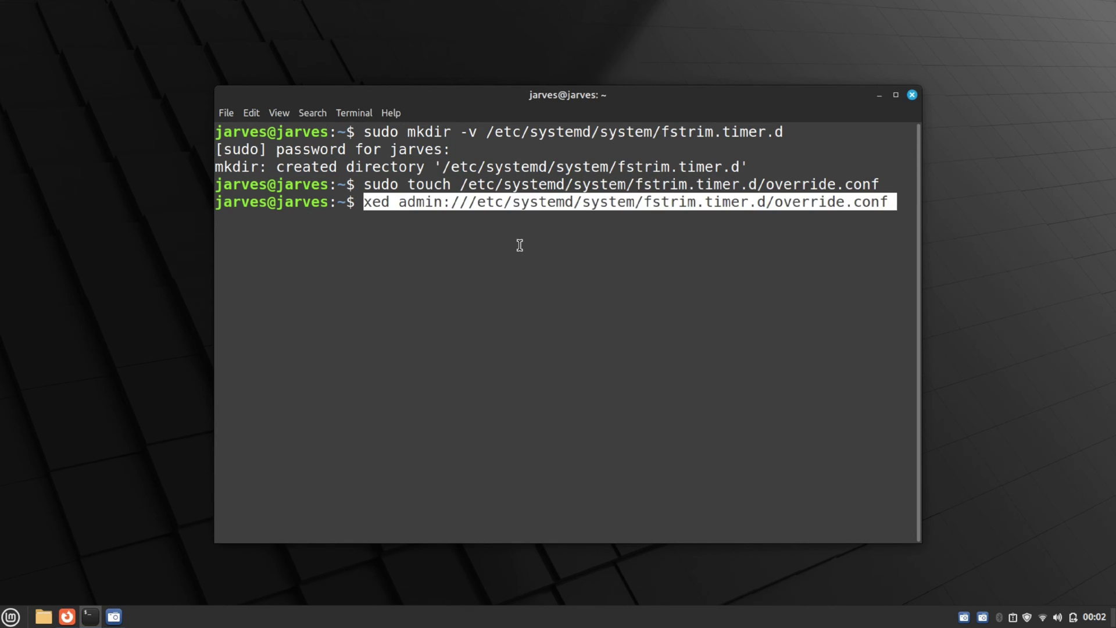
key(ctrl+Left)
key(ctrl+Left)
key(ctrl+Left)
key(ctrl+Left)
key(ctrl+Right)
key(ctrl+Right)
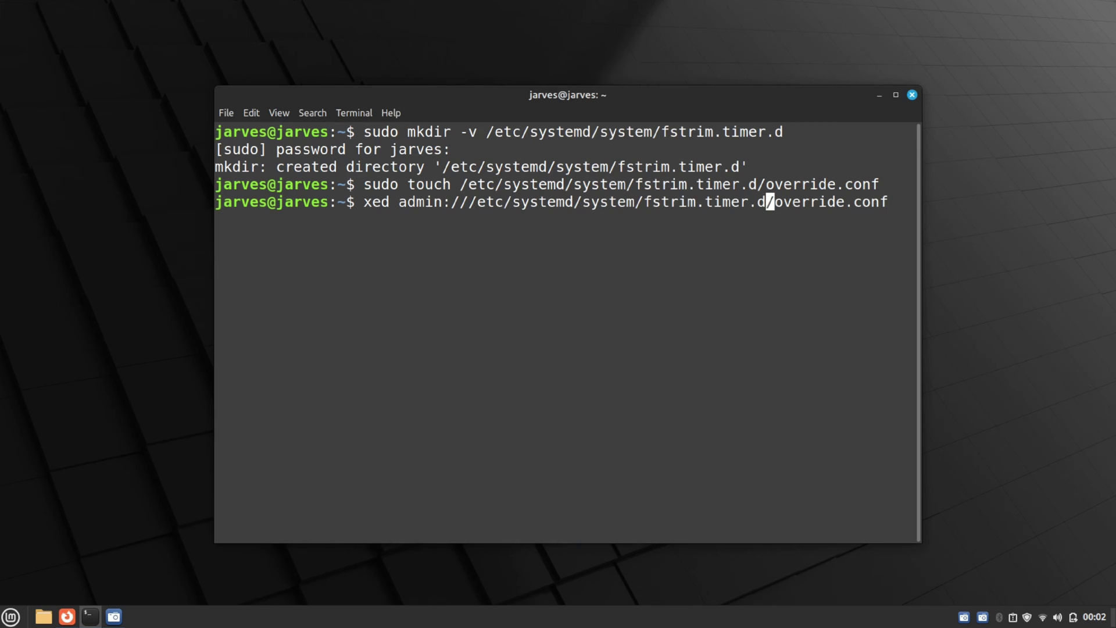
key(End)
key(Return)
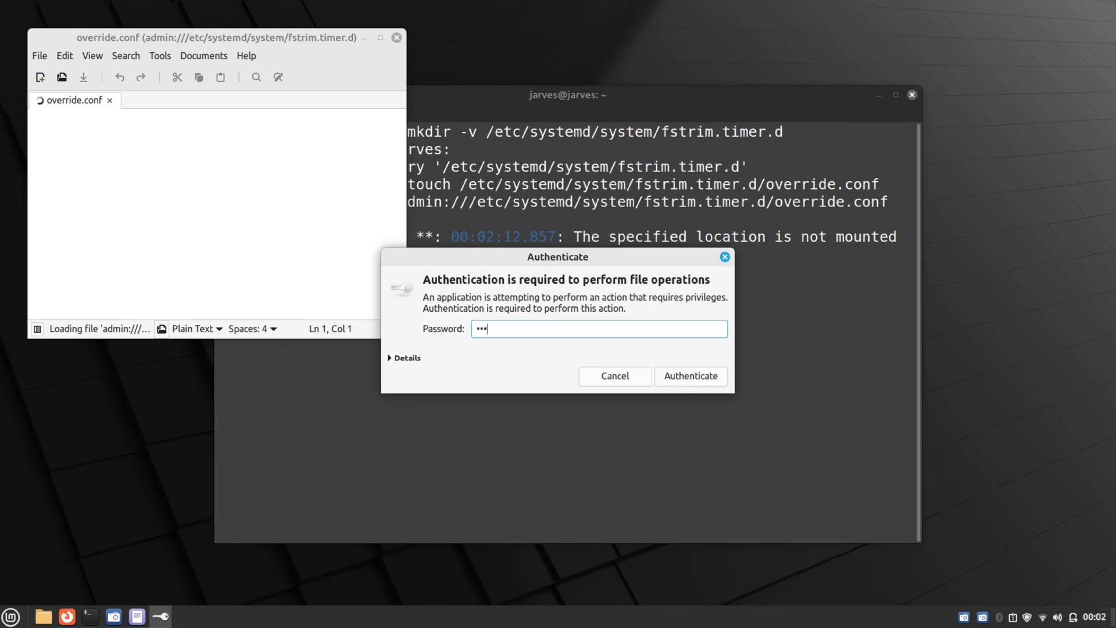
key(Return)
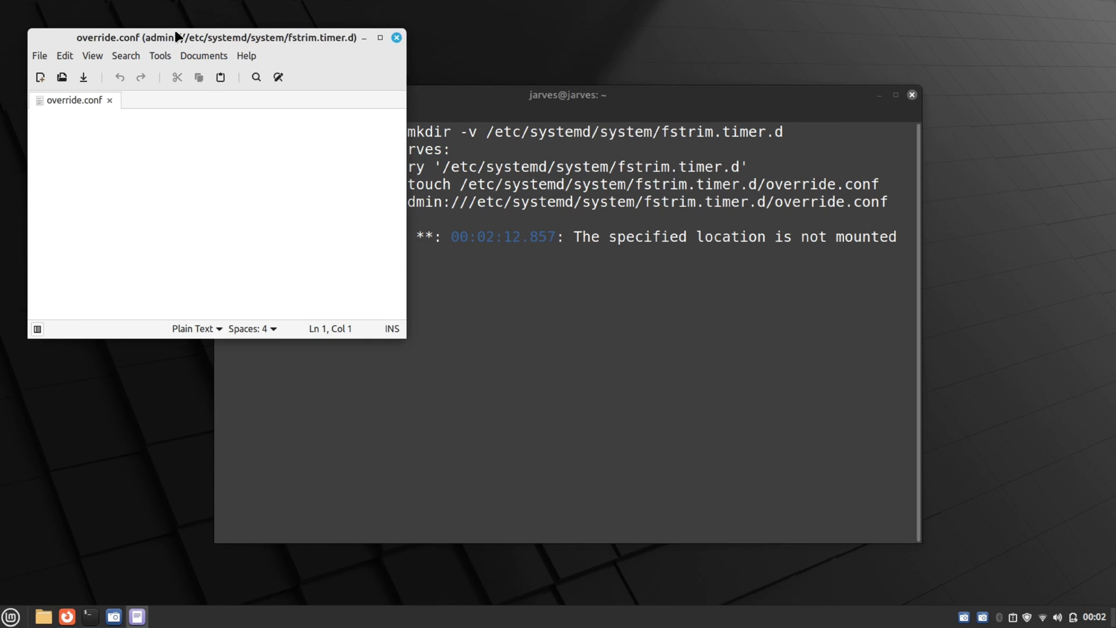
drag(177, 37, 547, 174)
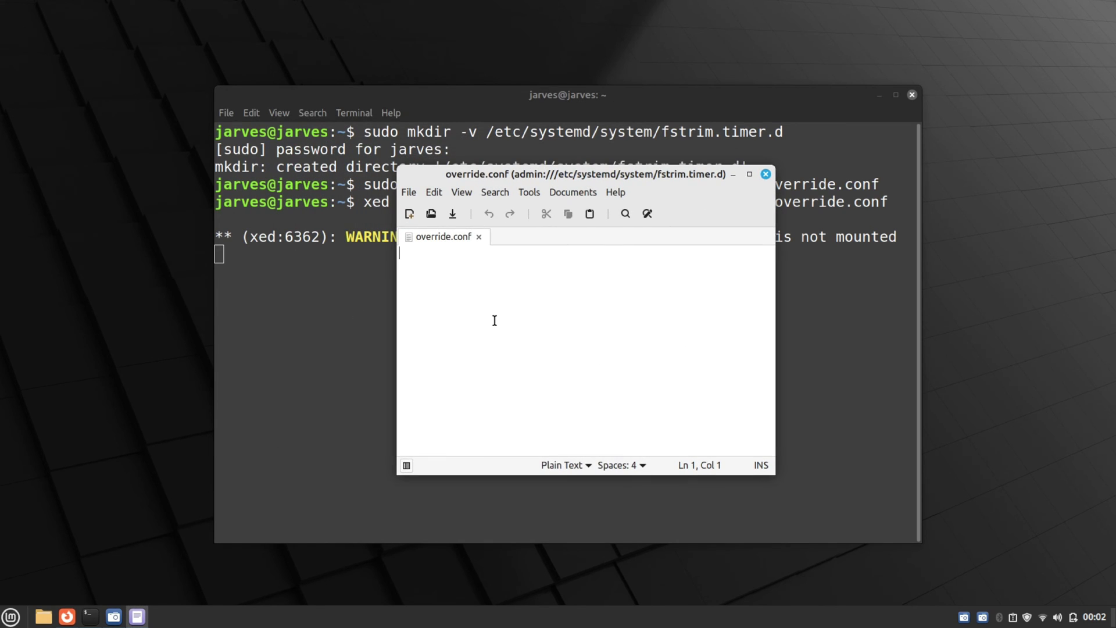
- Paste the [Timer] lines 'OnCalendar=' and 'OnCalendar=daily', save the file and close Xed
text([Timer] OnCalendar= OnCalendar=daily)
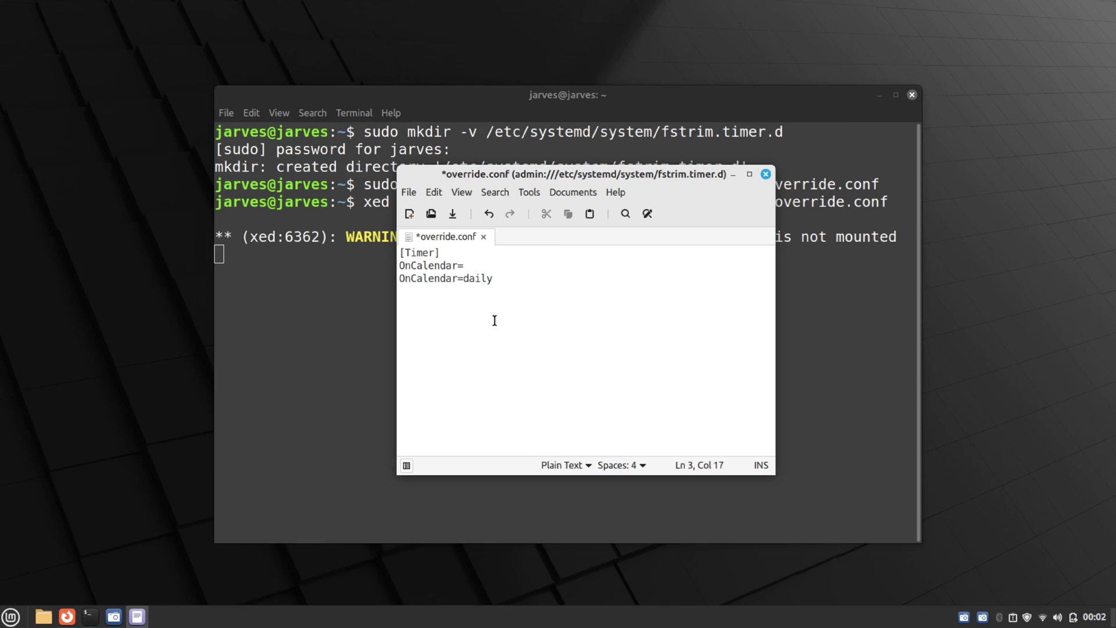
drag(520, 276, 385, 251)
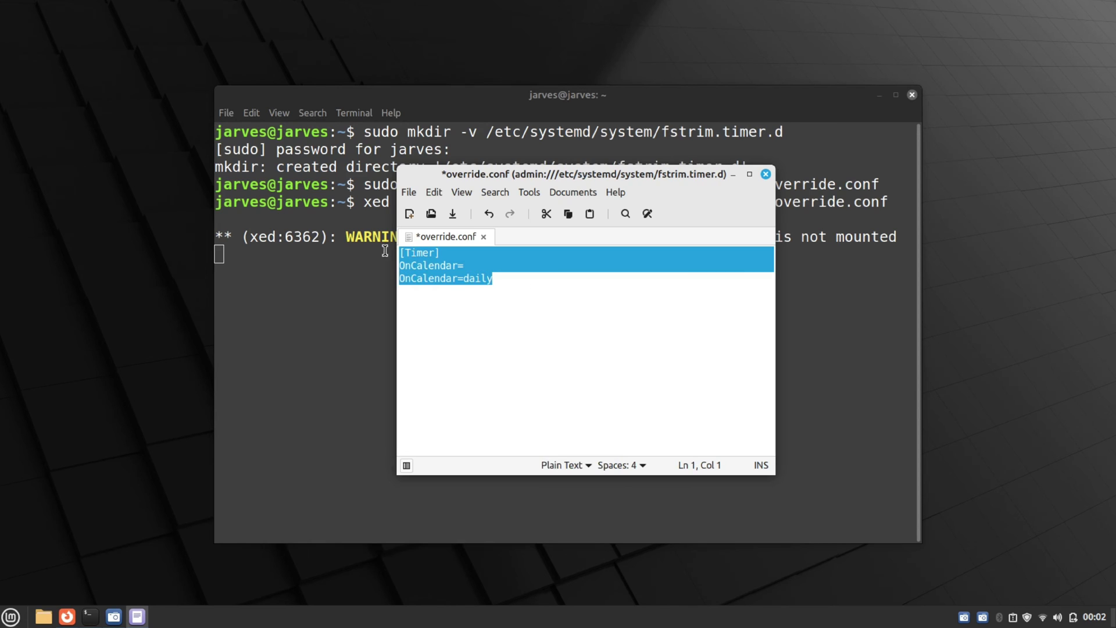
click(521, 314)
click(409, 196)
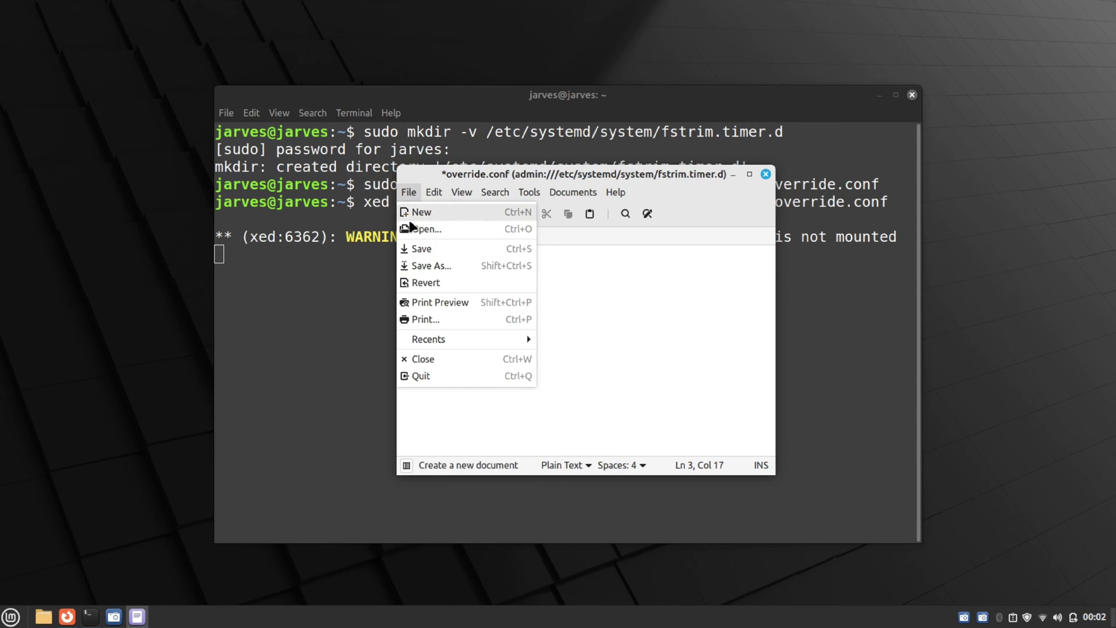
click(441, 249)
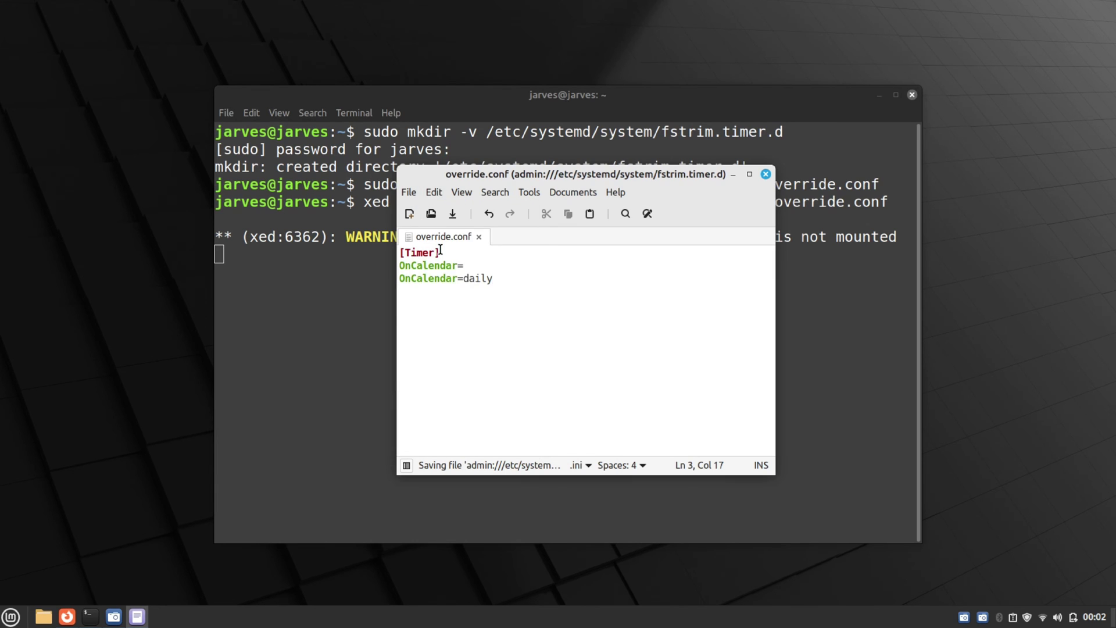
drag(523, 297, 394, 261)
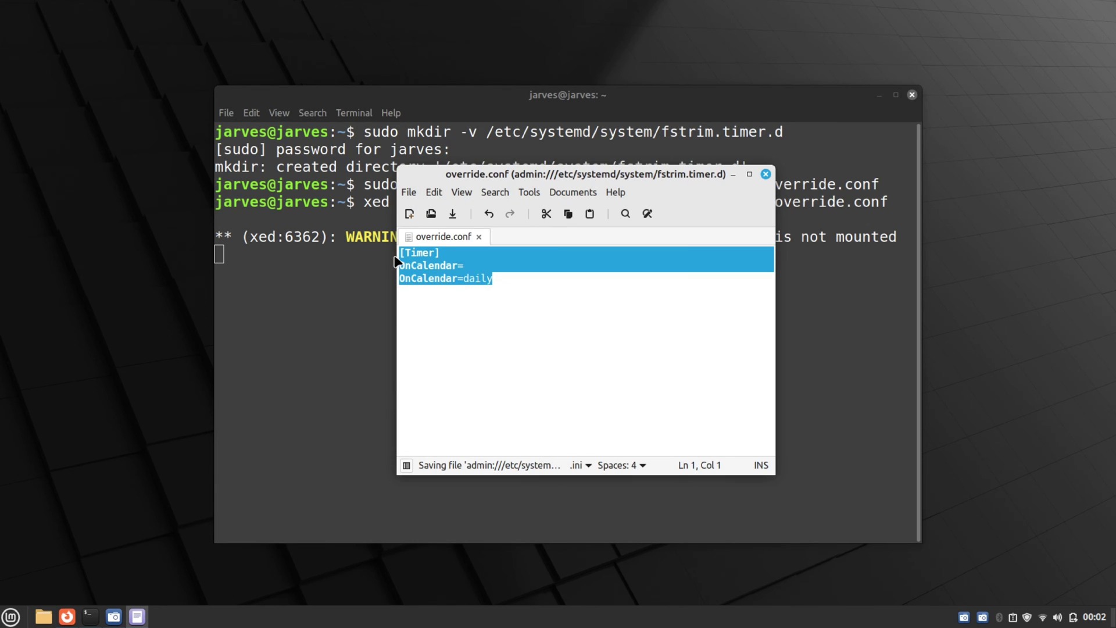
click(766, 175)
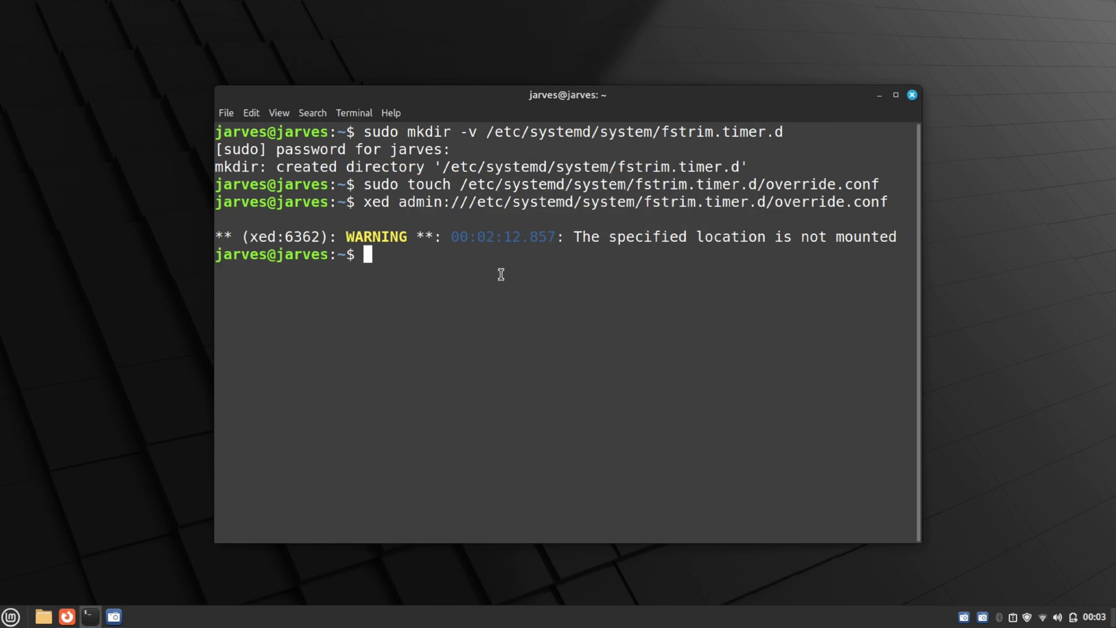
- Reboot the system and reopen Terminal afterwards
text(reboot)
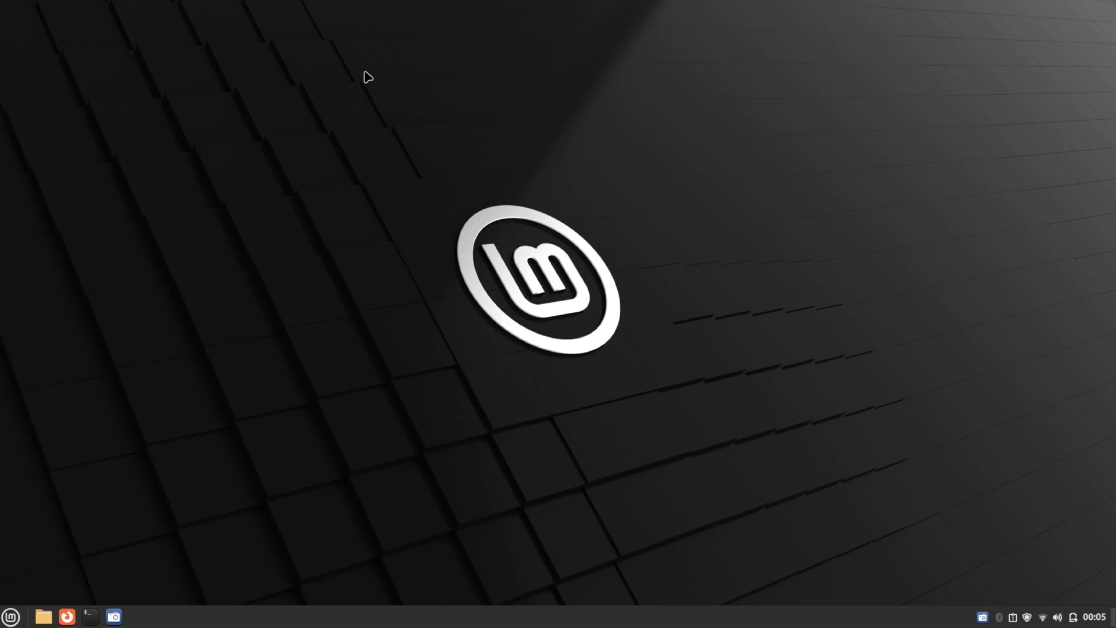
key(super)
text(ter)
key(Return)
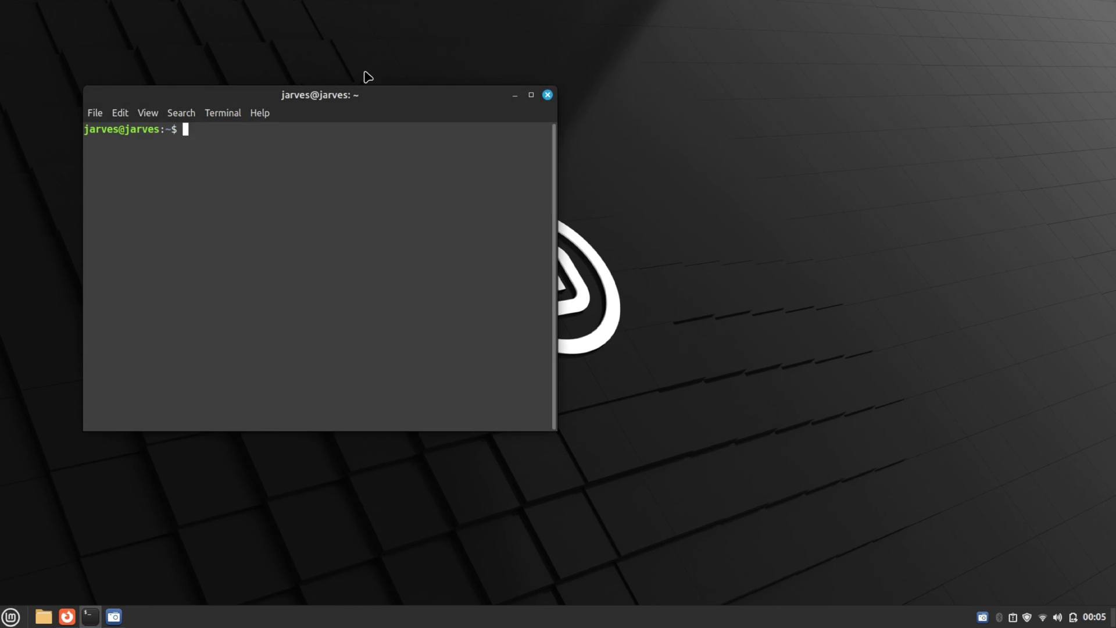
- Run systemctl cat fstrim.timer and confirm the override.conf OnCalendar=daily entry is listed
drag(374, 105, 535, 151)
key(ctrl+plus)
key(ctrl+plus)
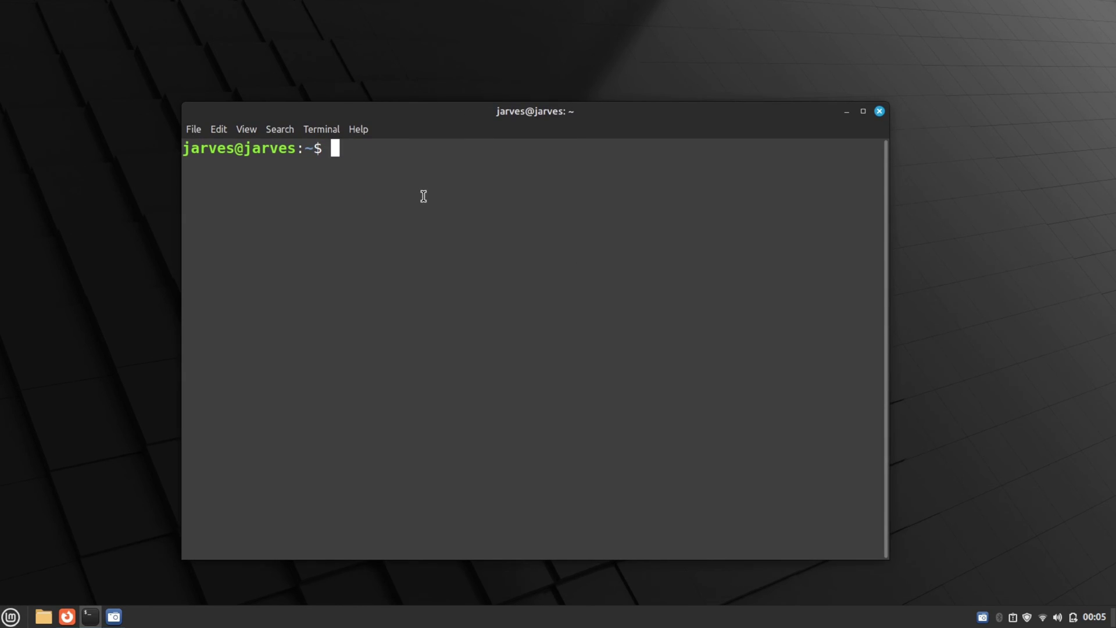
text(systemctl cat fstrim.timer)
key(Left)
key(Left)
key(ctrl+Left)
key(ctrl+Left)
key(ctrl+Left)
key(ctrl+Left)
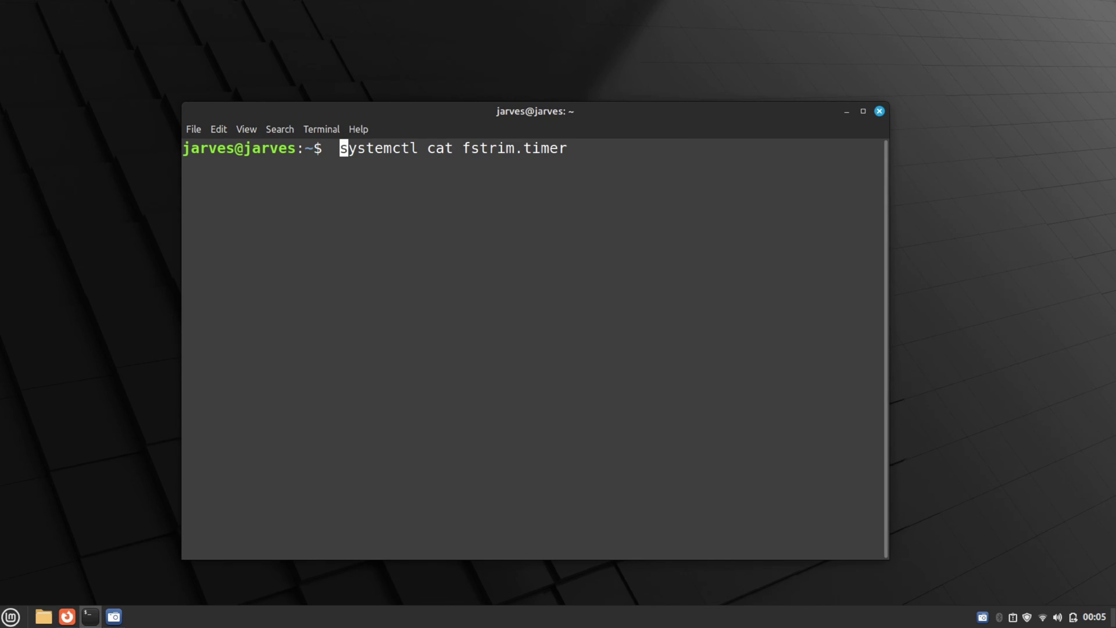
key(ctrl+Right)
key(ctrl+Right)
key(ctrl+Right)
key(ctrl+Right)
key(Return)
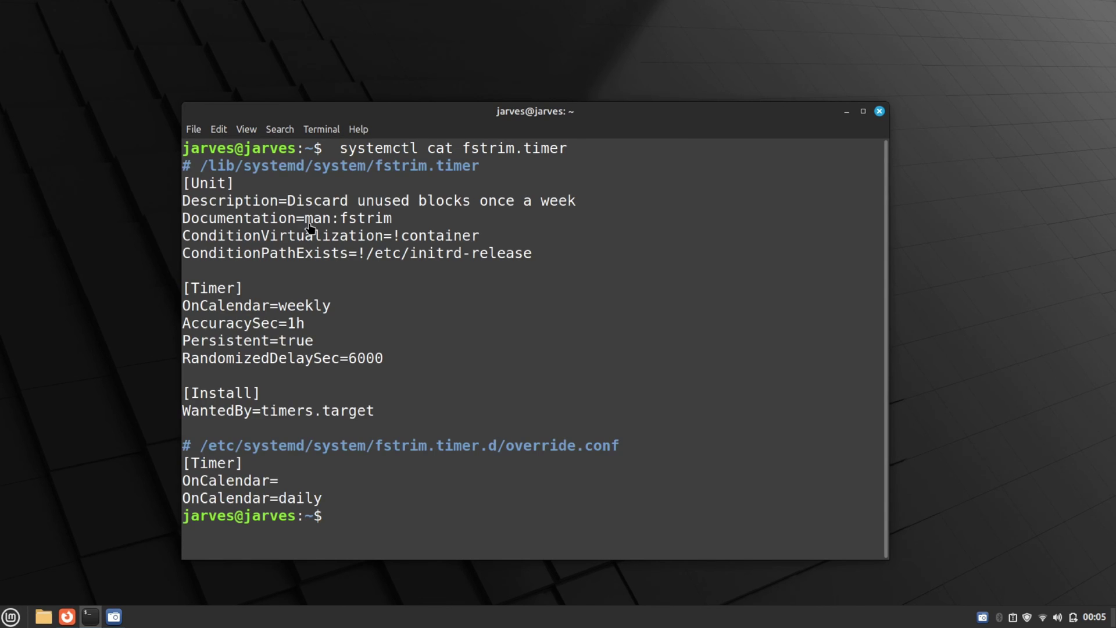
drag(375, 518, 143, 152)
click(269, 286)
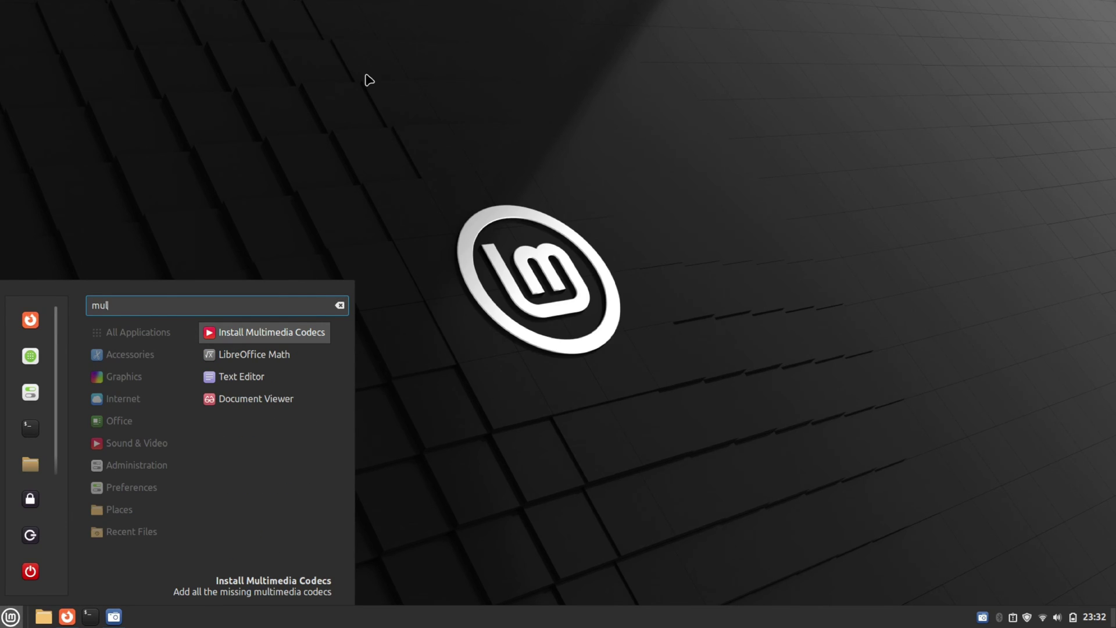
- Launch Install Multimedia Codecs and install mint-meta-codecs, continuing and authorising with the password
click(285, 332)
click(271, 335)
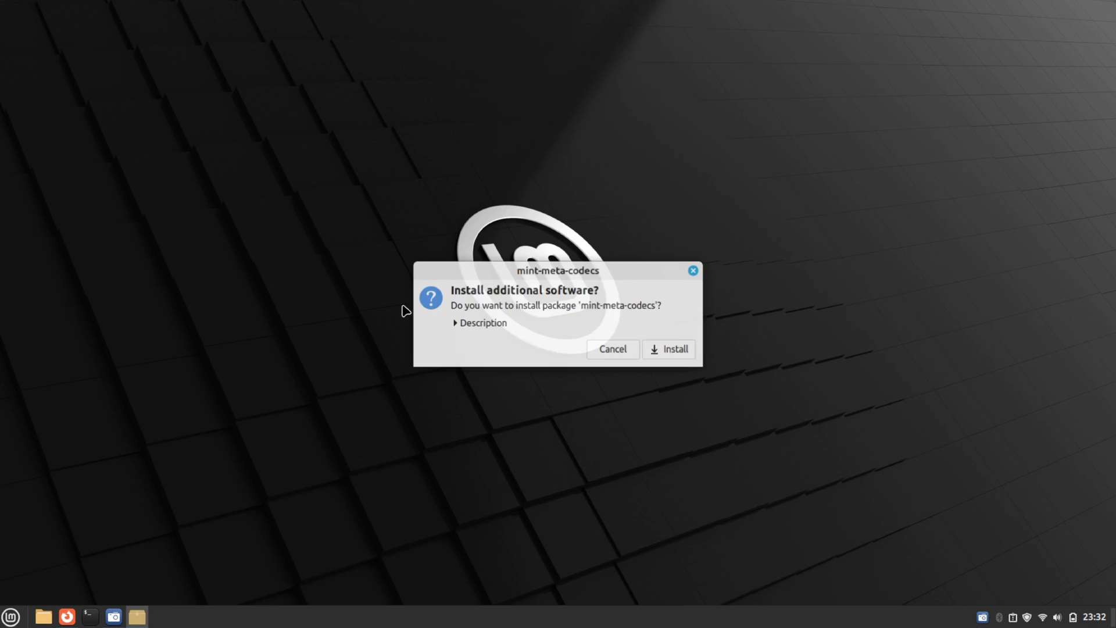
click(460, 325)
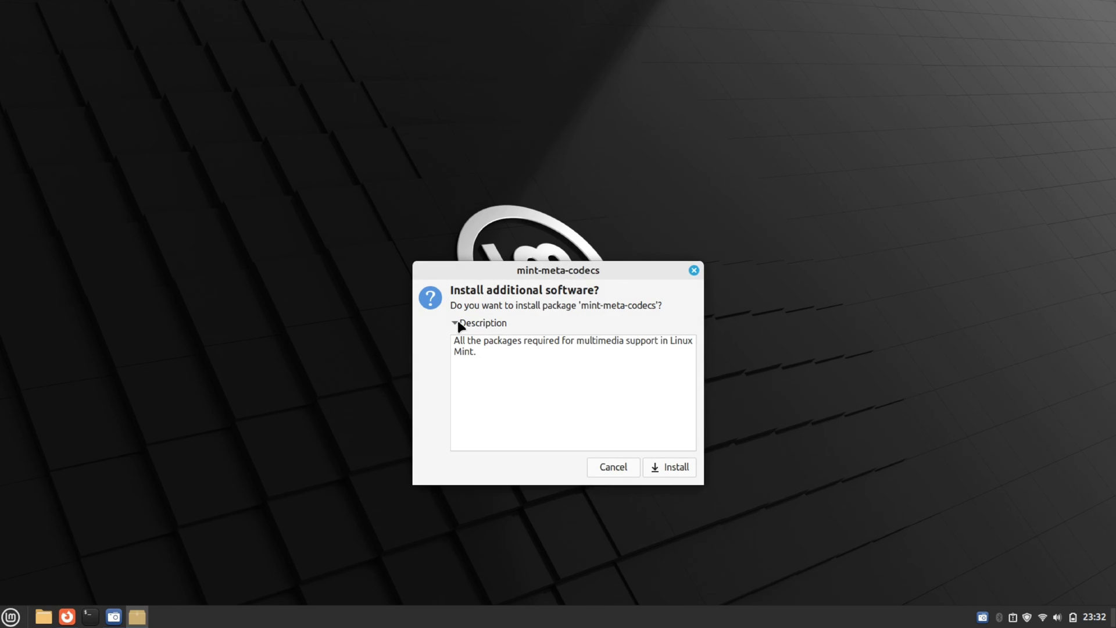
click(465, 326)
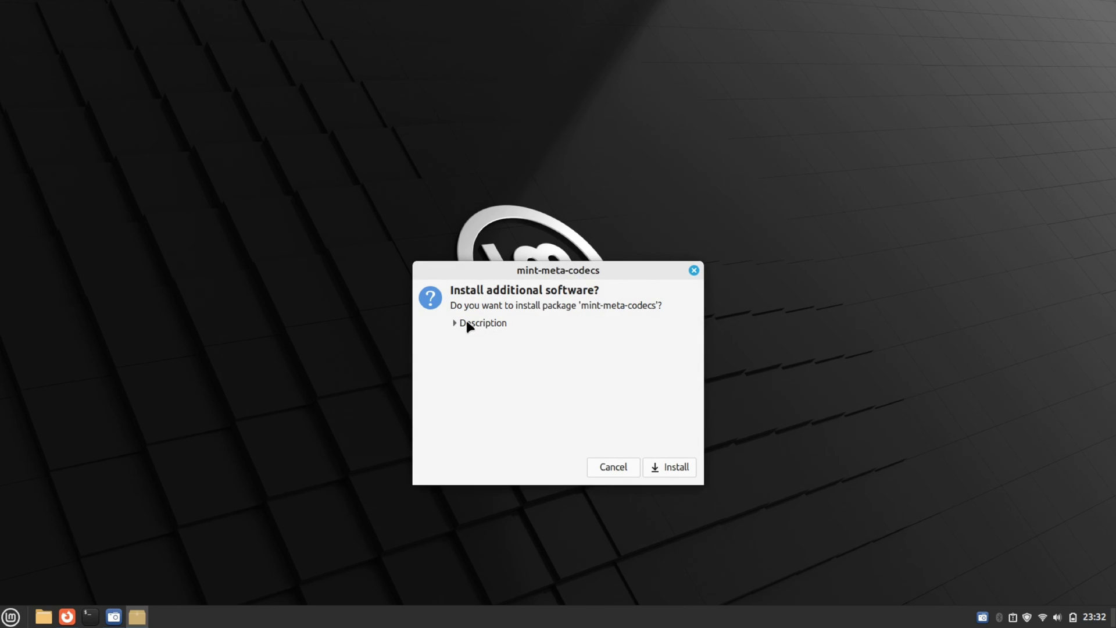
click(667, 465)
drag(555, 276, 543, 210)
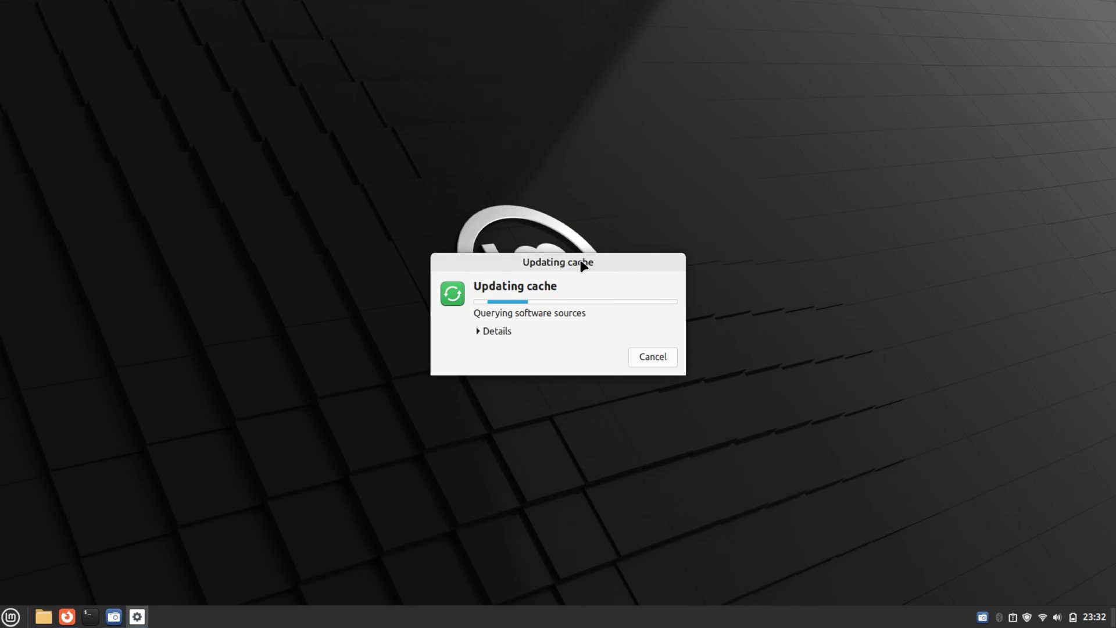
click(495, 331)
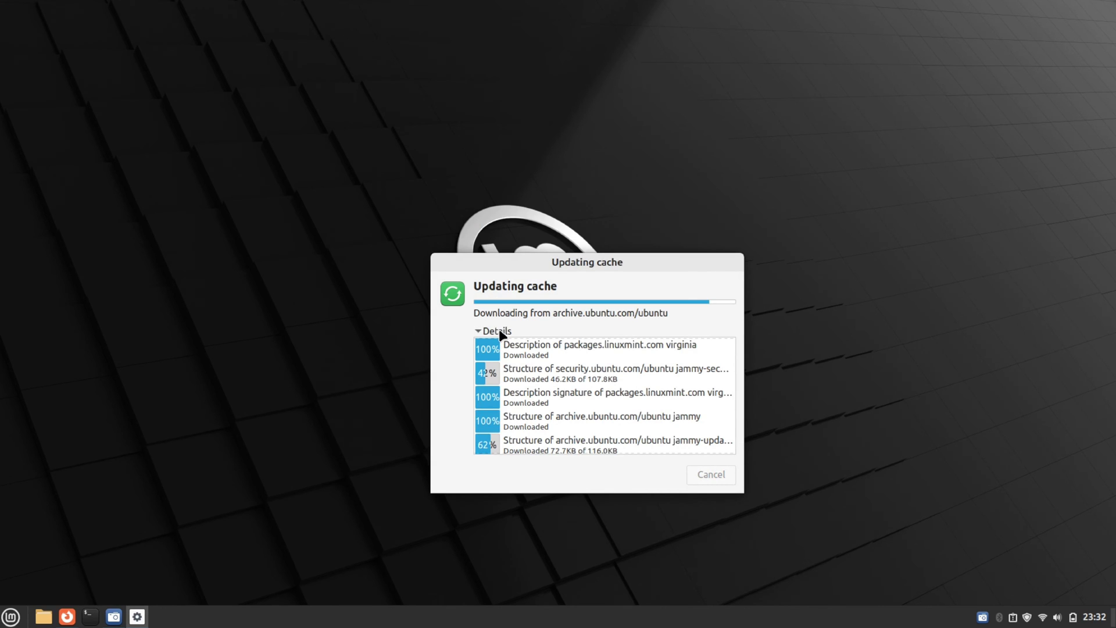
drag(560, 266, 531, 184)
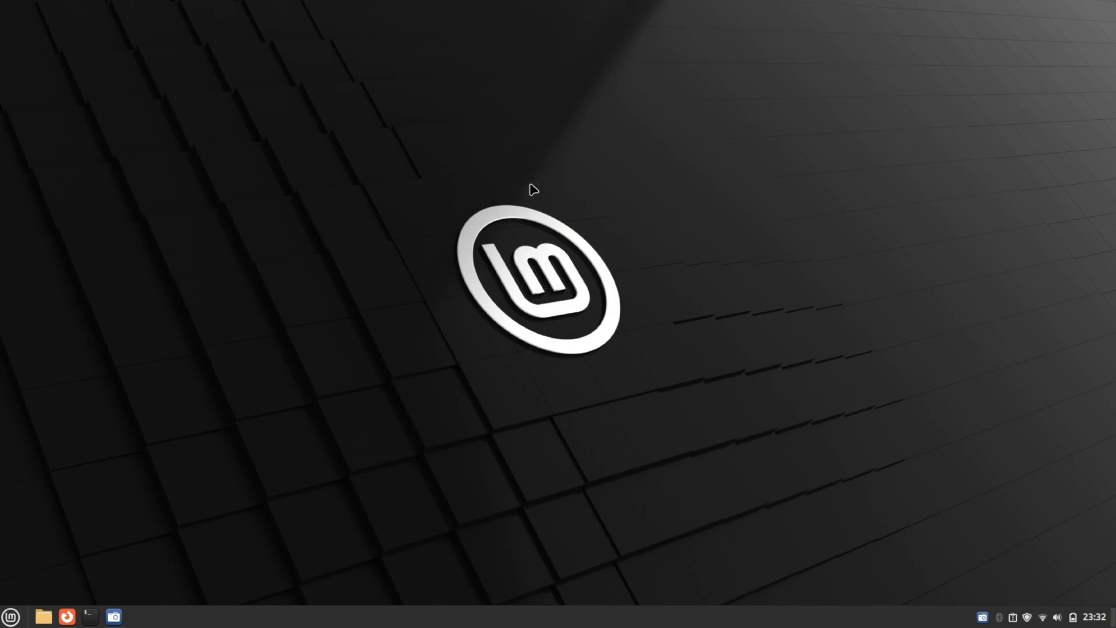
click(650, 376)
text(•••)
key(Return)
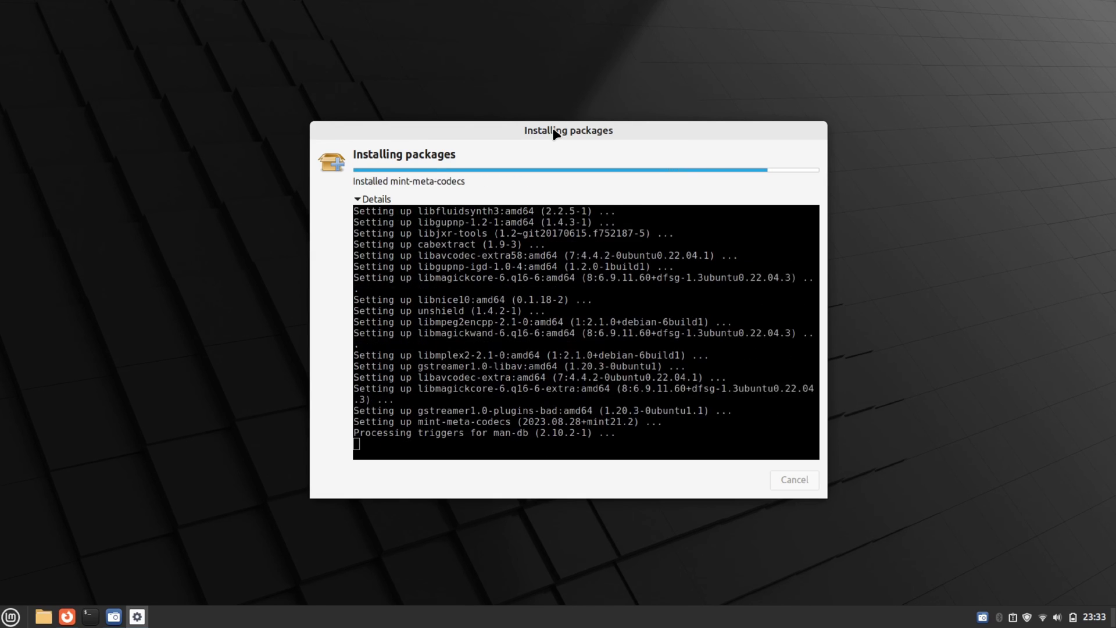
- Open the application menu and edit the search, clearing the 'multim' text
key(super)
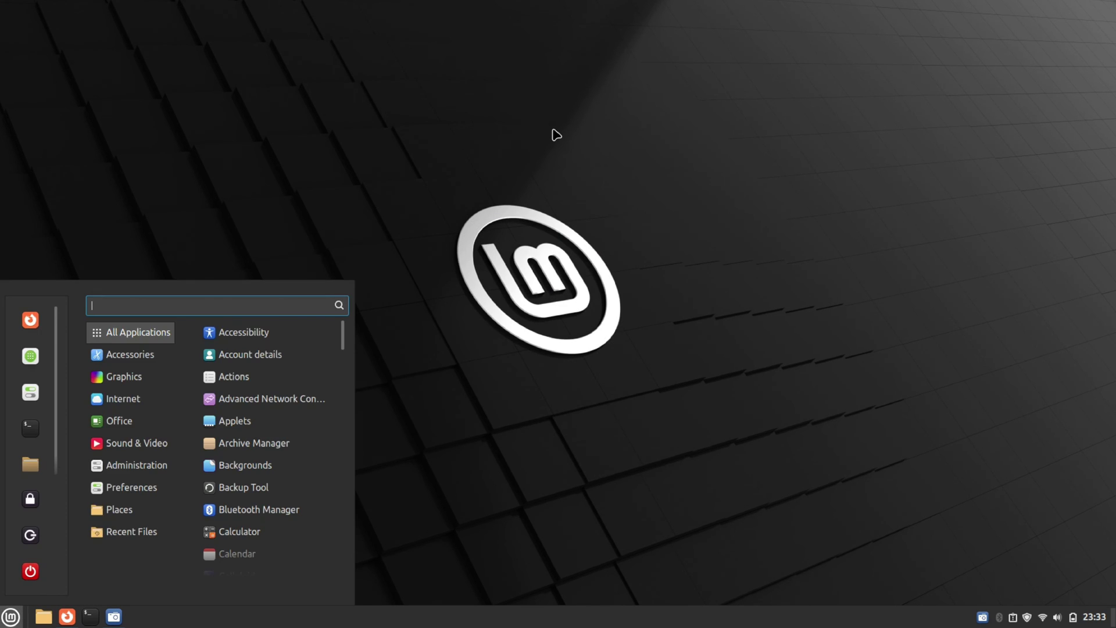
text(n)
key(BackSpace)
text(muk)
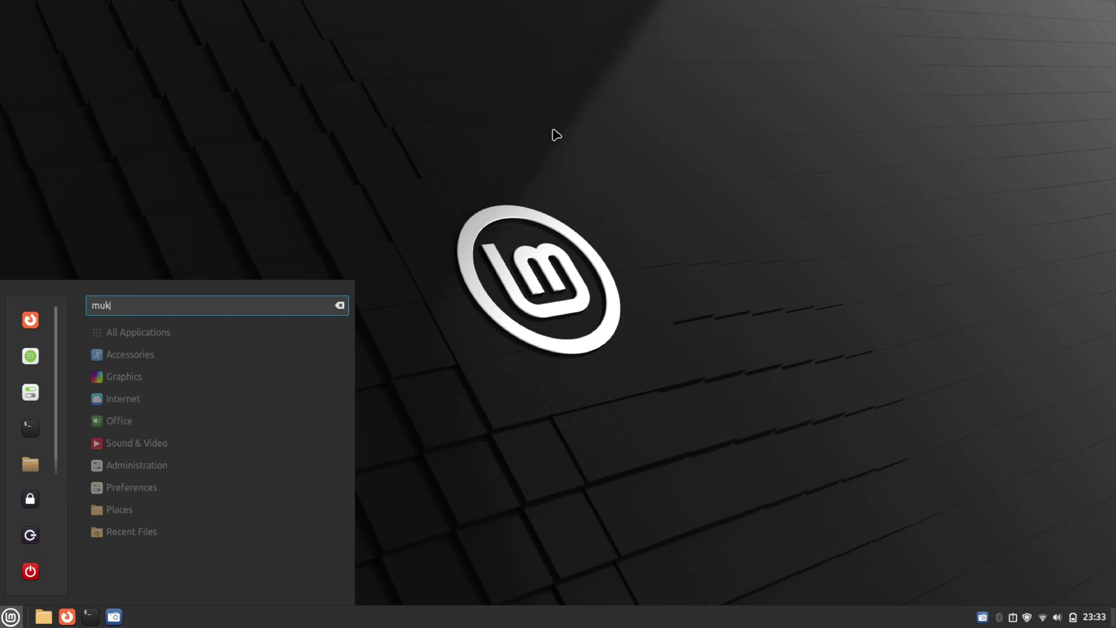
key(BackSpace)
key(BackSpace)
text(ul)
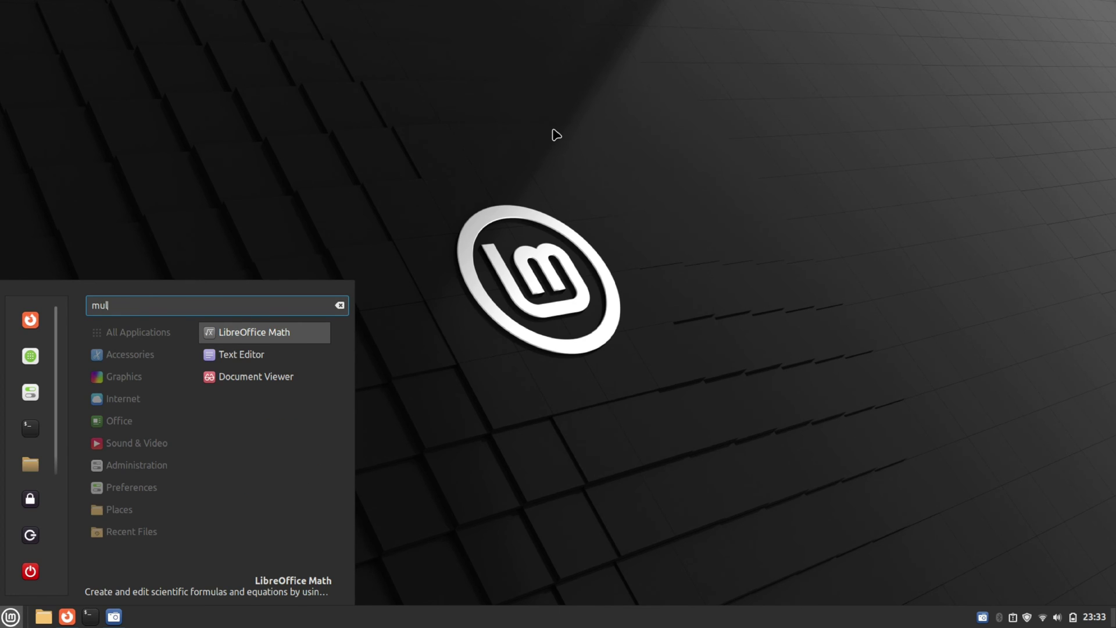
text(tim)
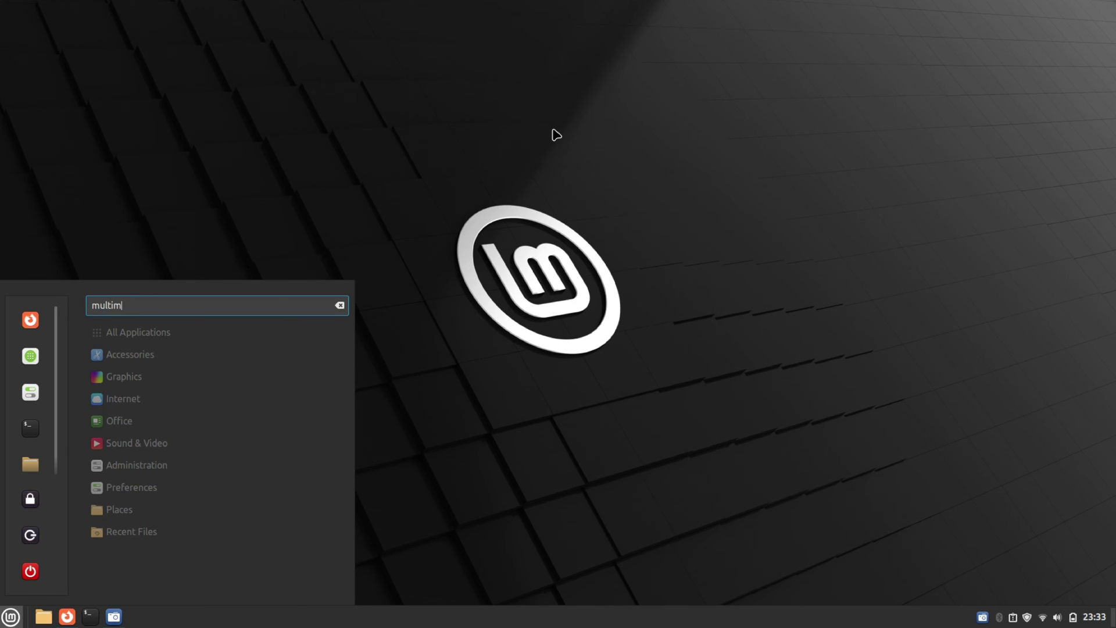
key(BackSpace)
key(BackSpace)
key(BackSpace)
key(BackSpace)
key(BackSpace)
key(BackSpace)
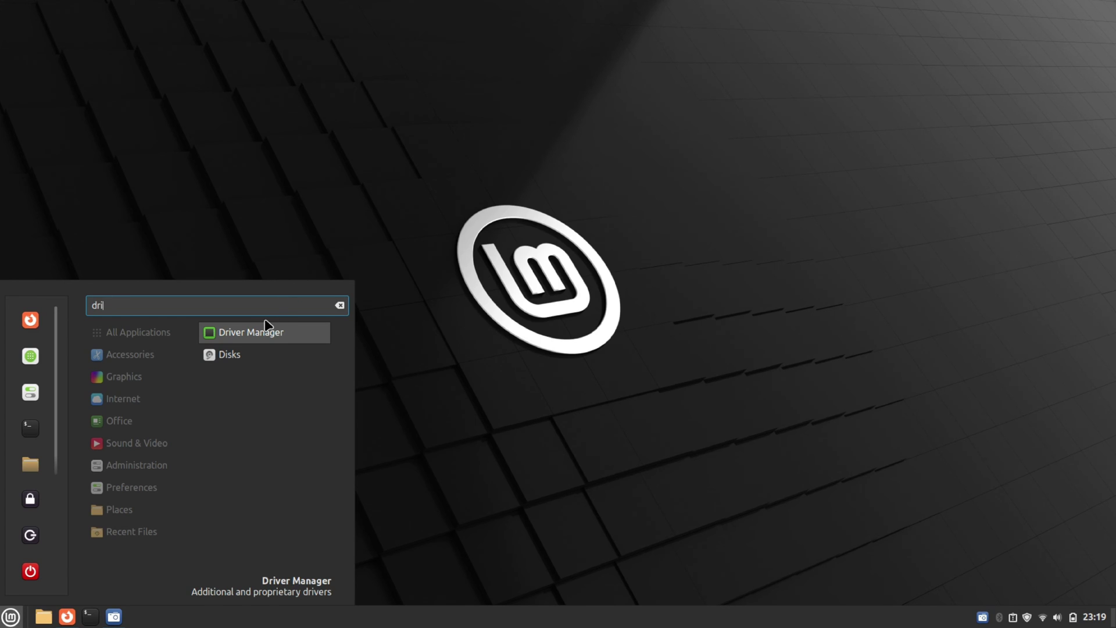
- In Driver Manager, select the recommended nvidia-driver-535 for the GTX 1650 and apply it with the password
click(275, 334)
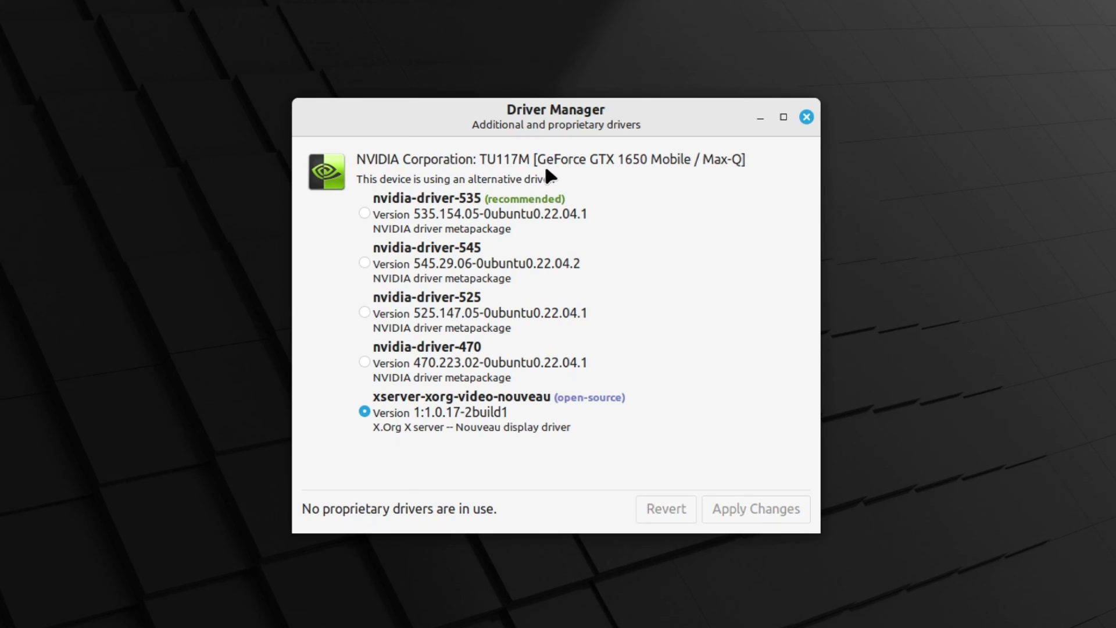
click(373, 214)
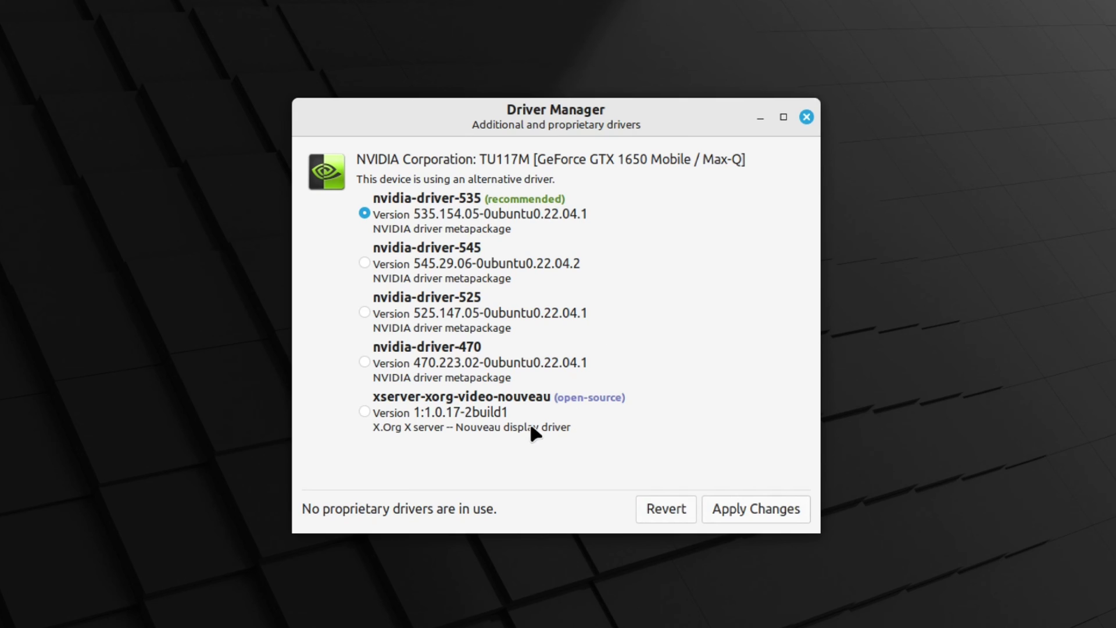
click(730, 508)
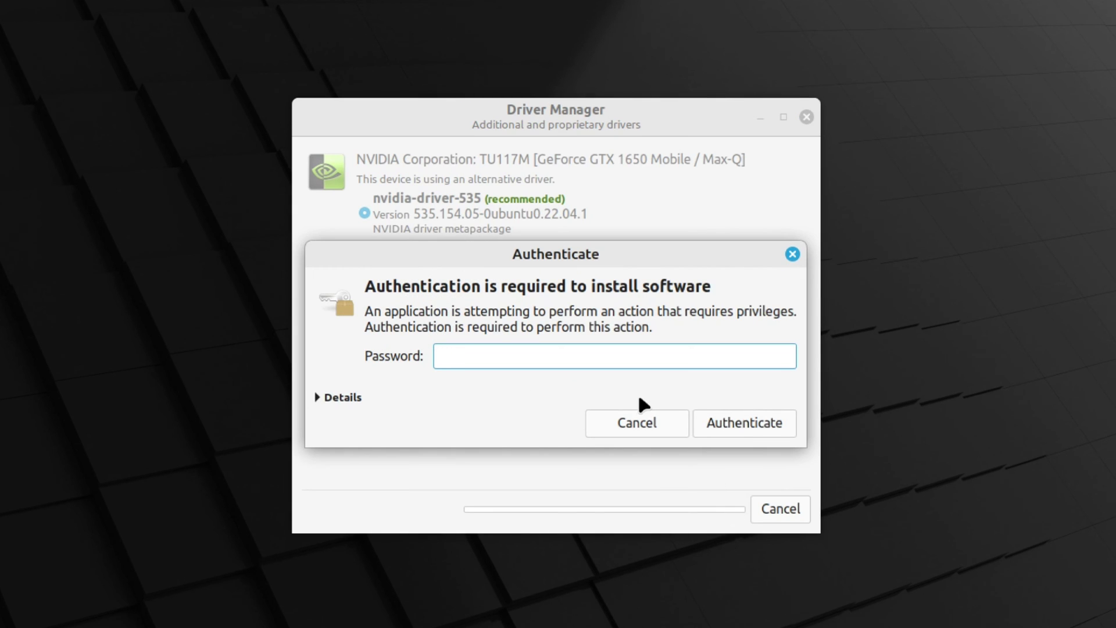
key(Return)
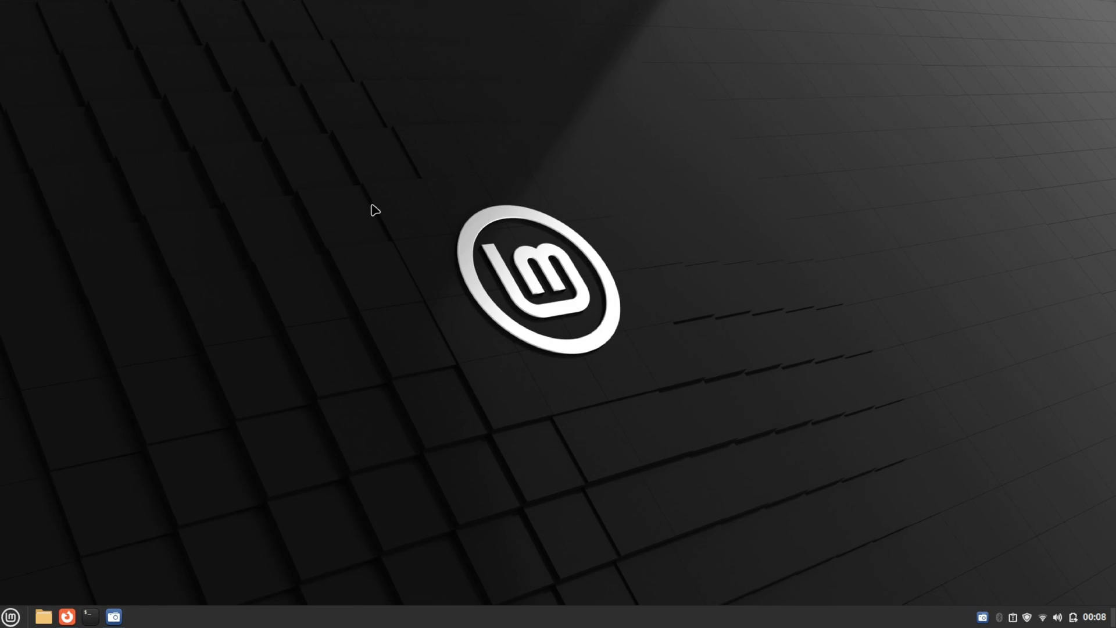
- Open Terminal and run sudo apt-get install for doublecmd-gtk, pavucontrol, rar, p7zip-rar, catfish and vlc
key(super)
text(ter)
key(Return)
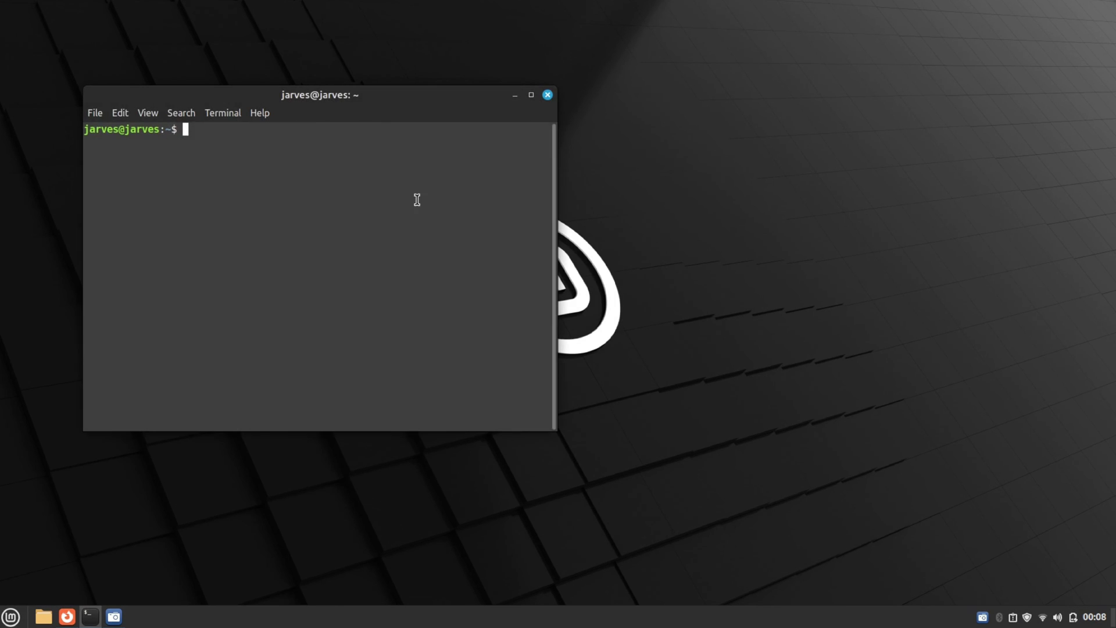
key(ctrl+plus)
key(ctrl+plus)
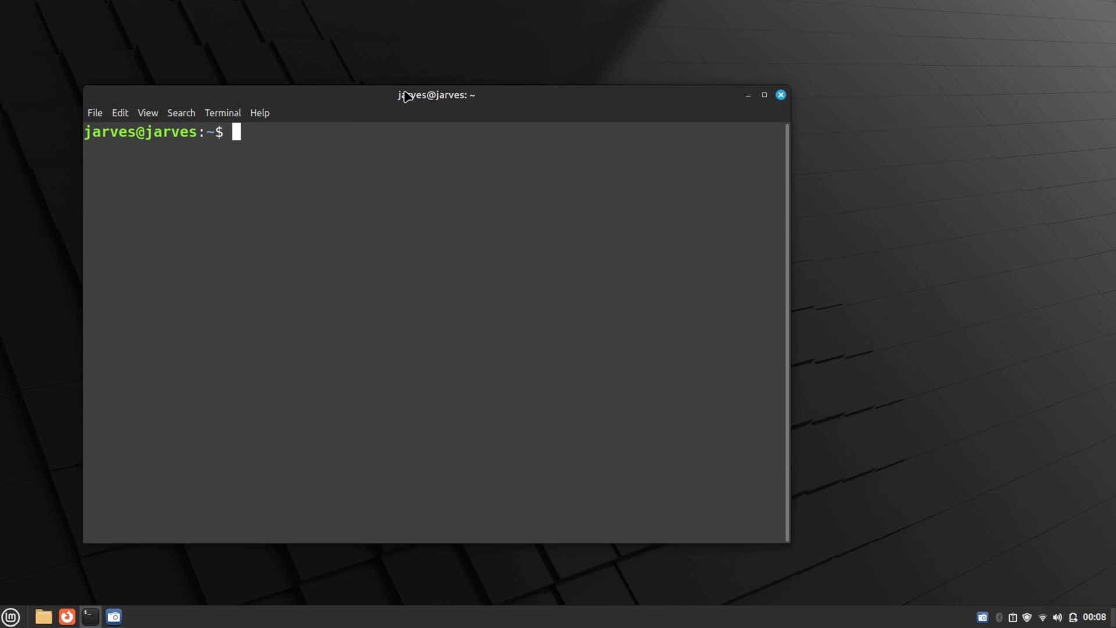
text(sudo apt-get install doublecmd-gtk pavucontrol rar p7zip-rar catfish vlc)
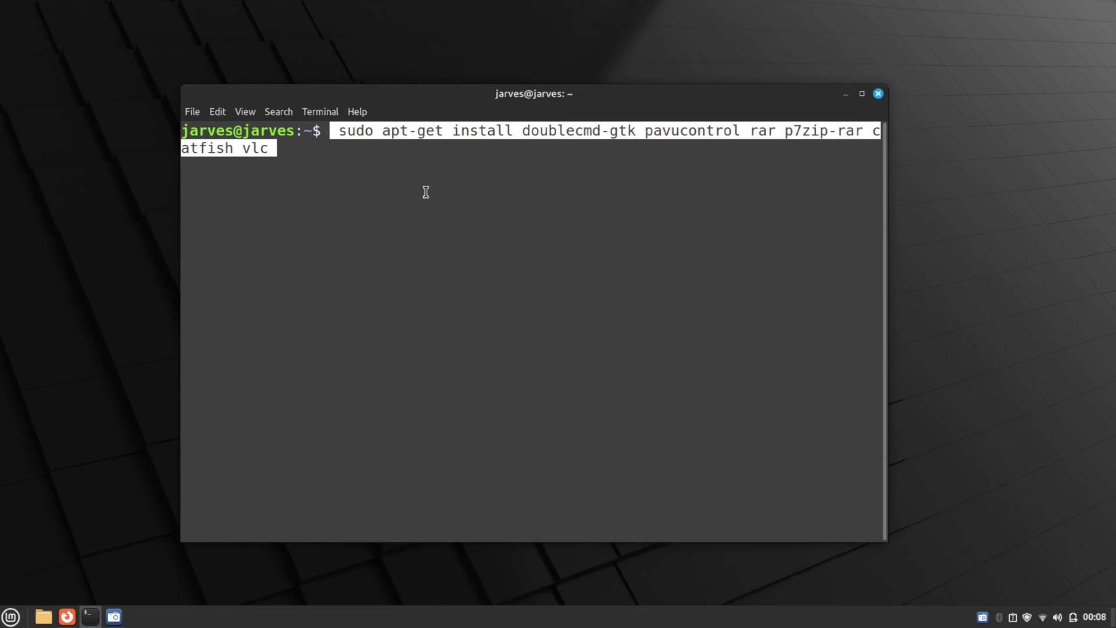
key(ctrl+Left)
key(ctrl+Left)
key(ctrl+Left)
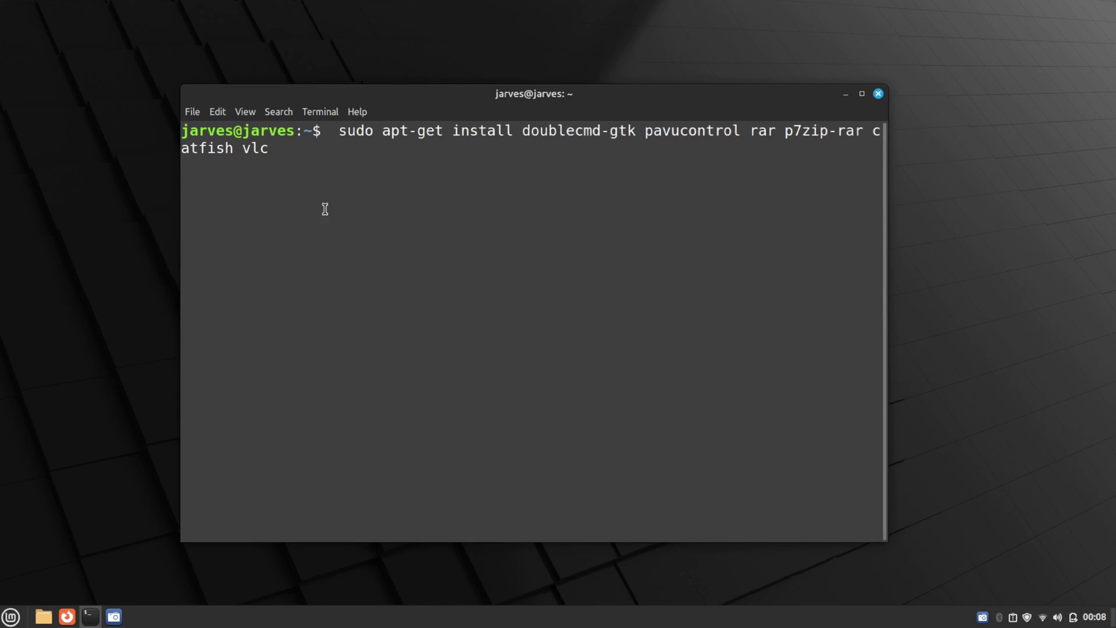
double_click(260, 150)
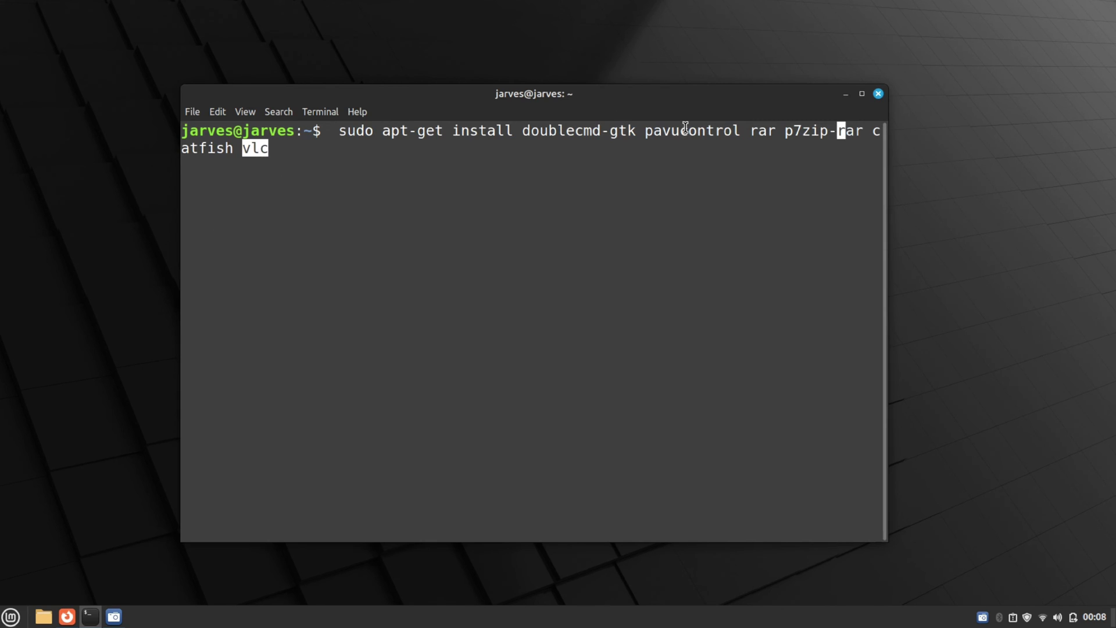
double_click(800, 136)
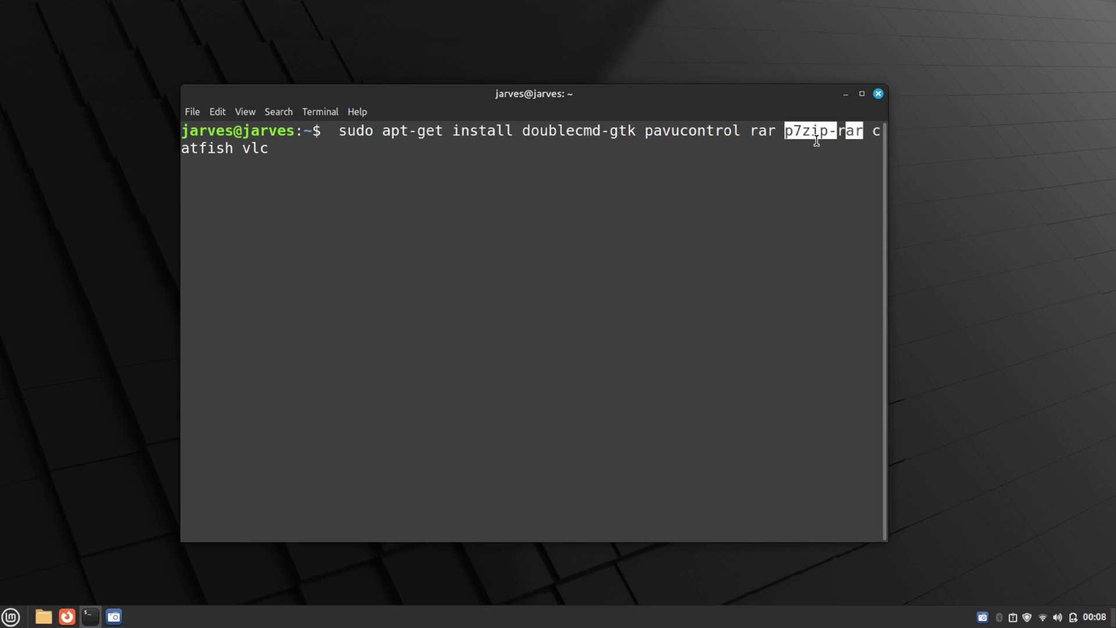
double_click(749, 136)
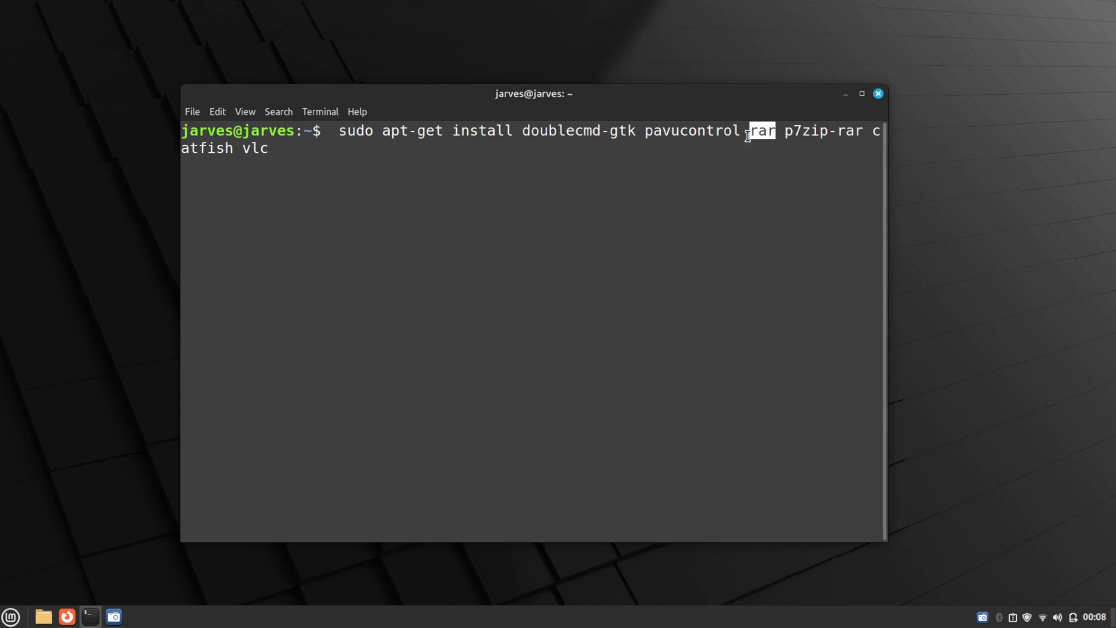
double_click(578, 133)
click(634, 162)
key(Return)
key(Return)
key(Return)
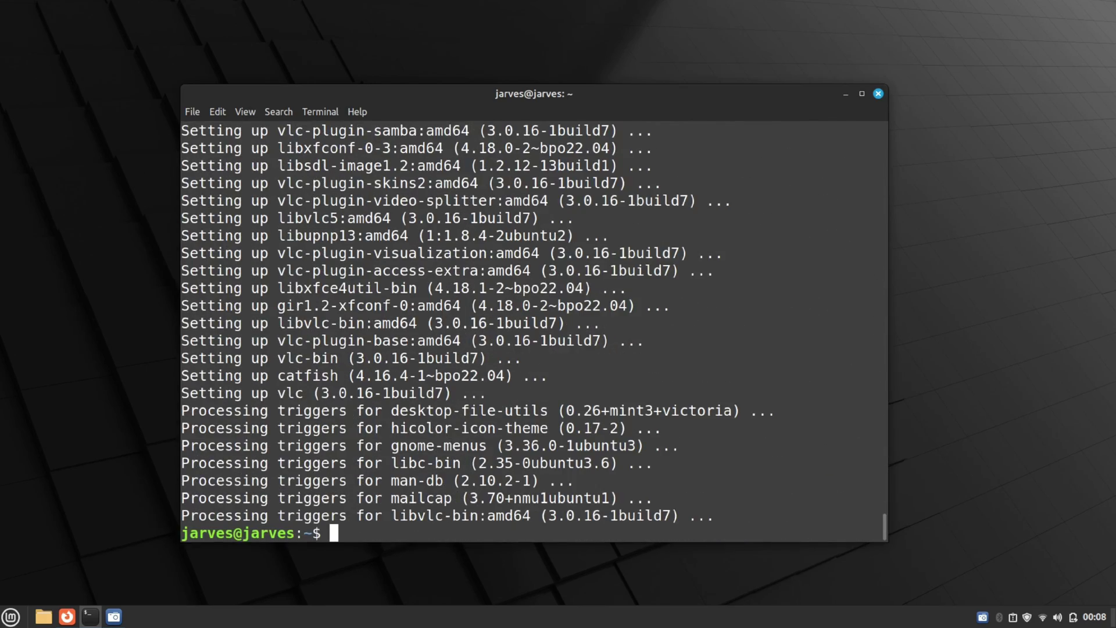
- Launch VLC from a 'vl' menu search, accept its network access policy, then close it
key(super)
text(vlc)
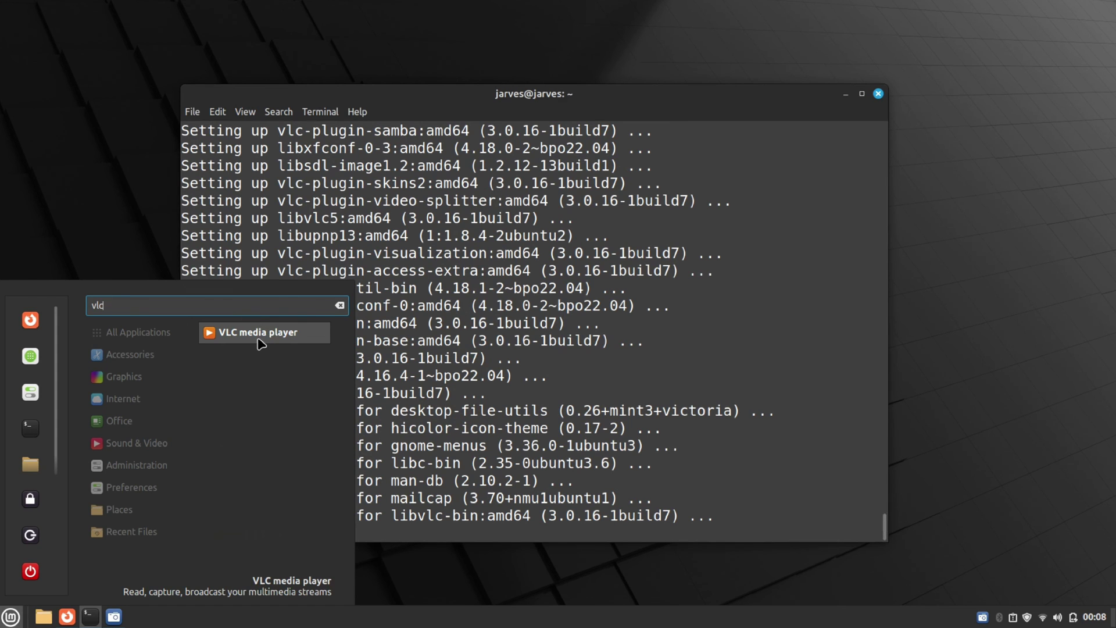
click(258, 336)
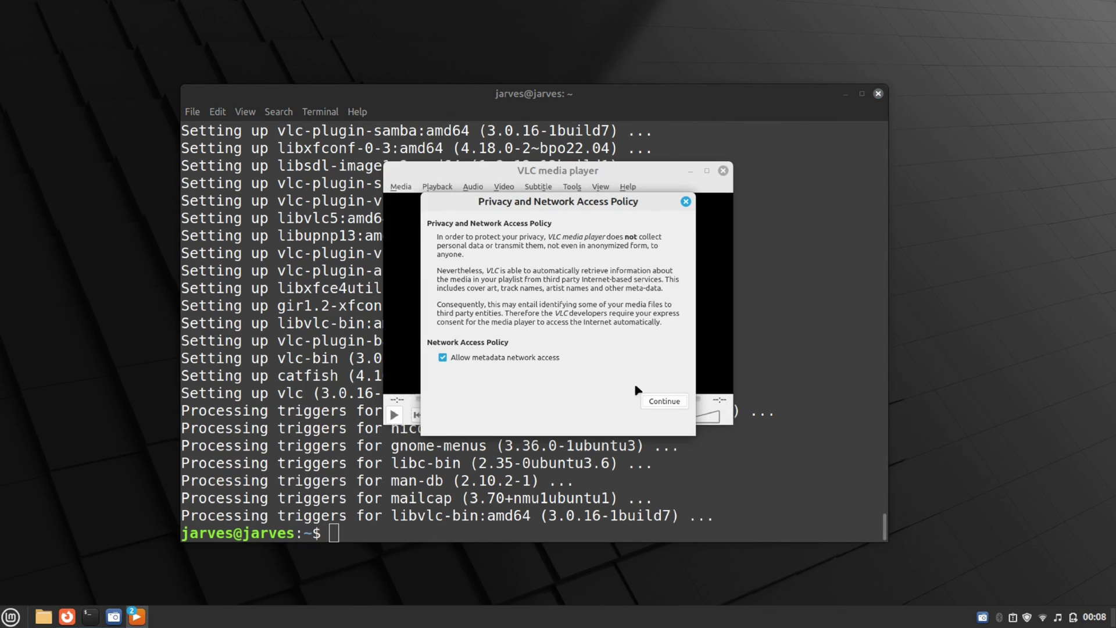
click(664, 401)
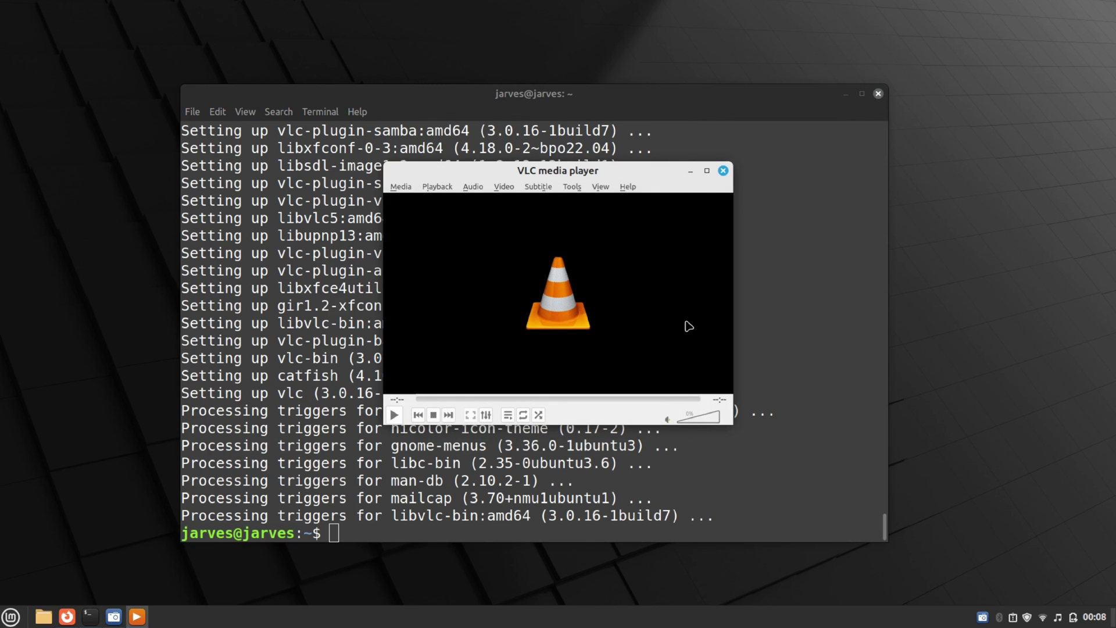
click(724, 171)
scroll(681, 249, up, 20)
scroll(682, 248, up, 10)
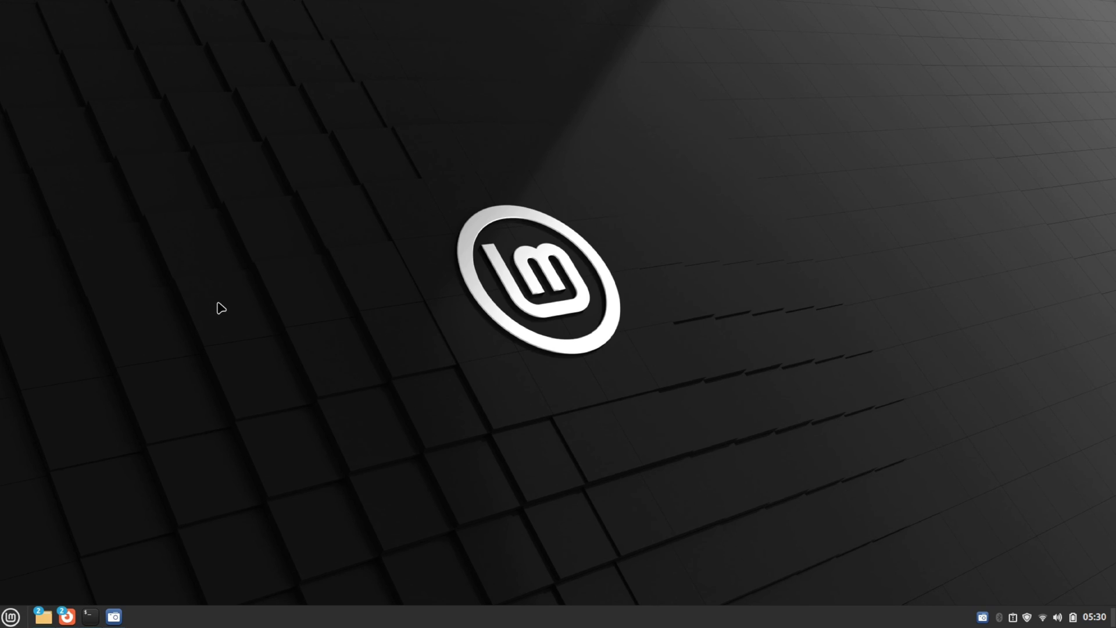
- In Firefox, download the 64 bit .deb of Google Chrome, accepting the terms
key(alt+Tab)
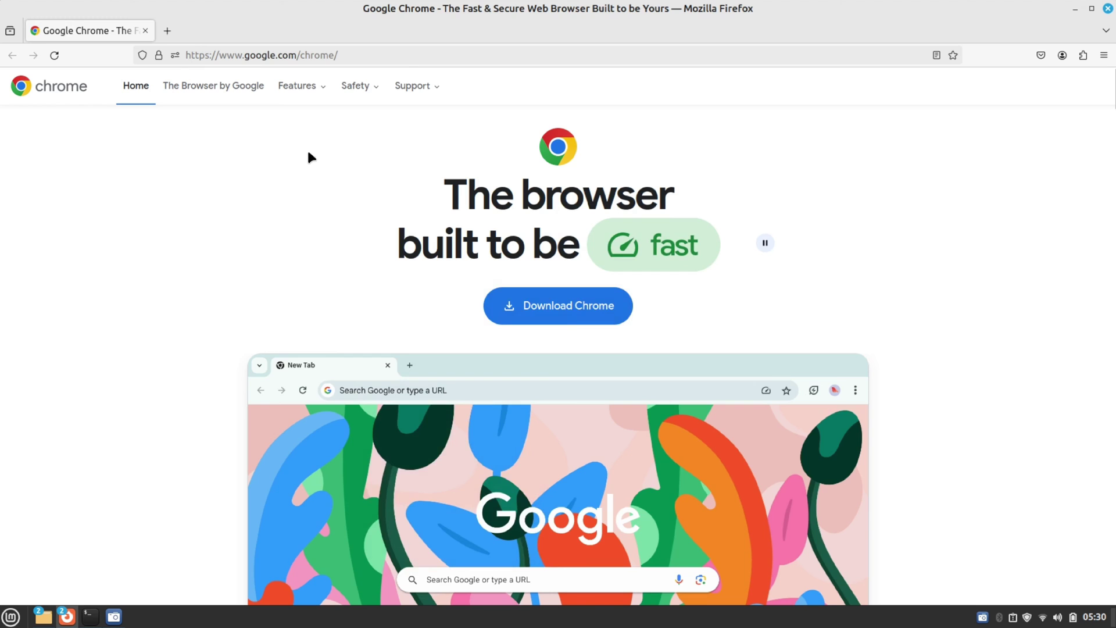
click(407, 54)
click(85, 293)
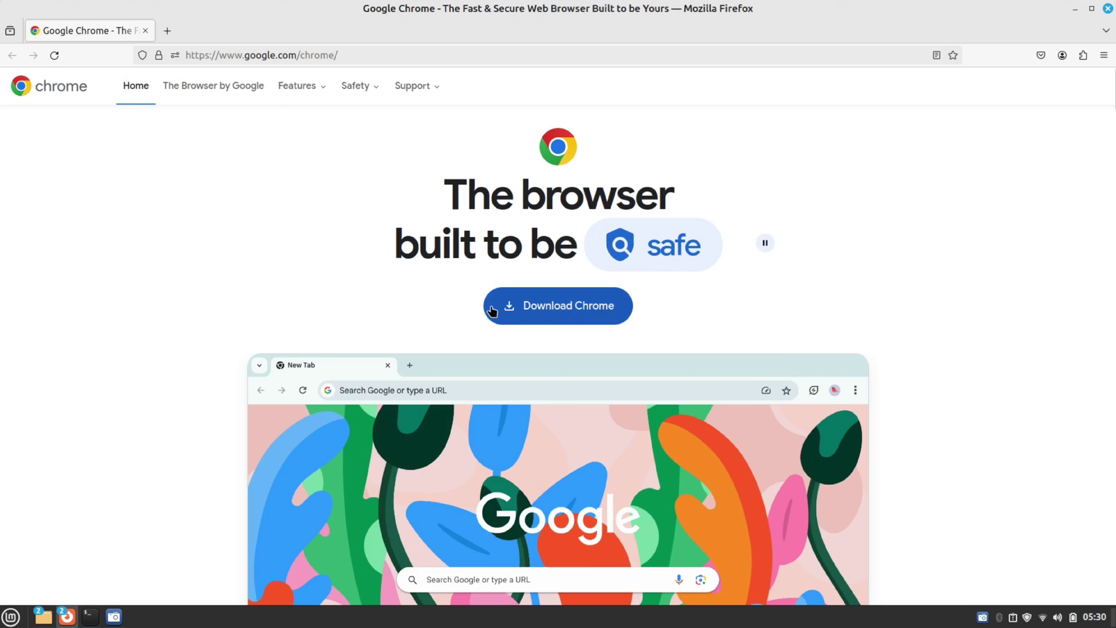
click(528, 310)
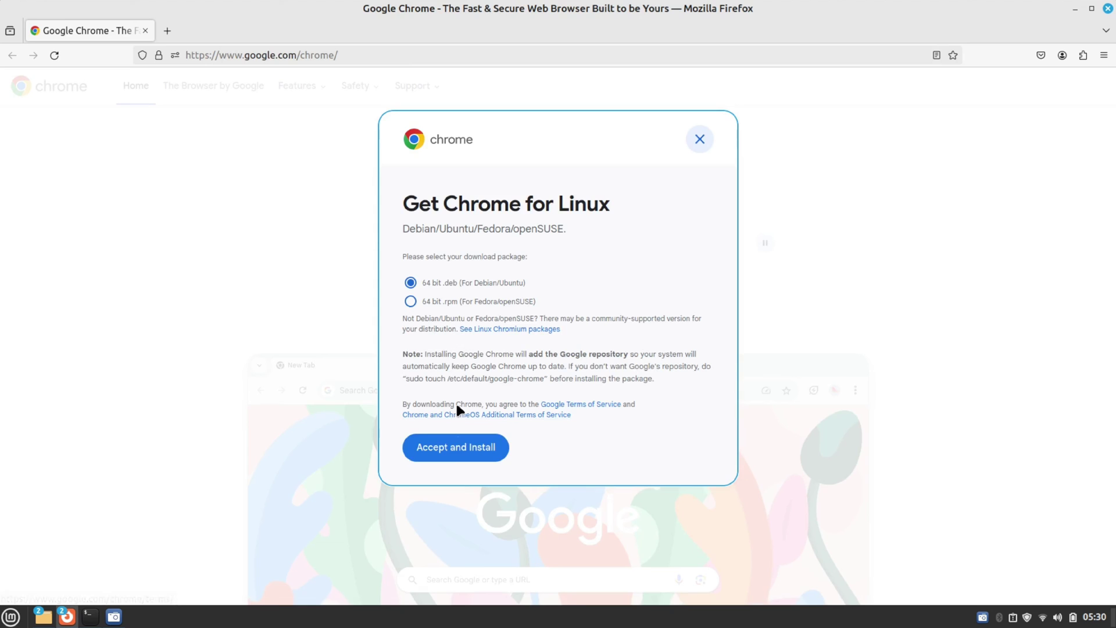
click(461, 456)
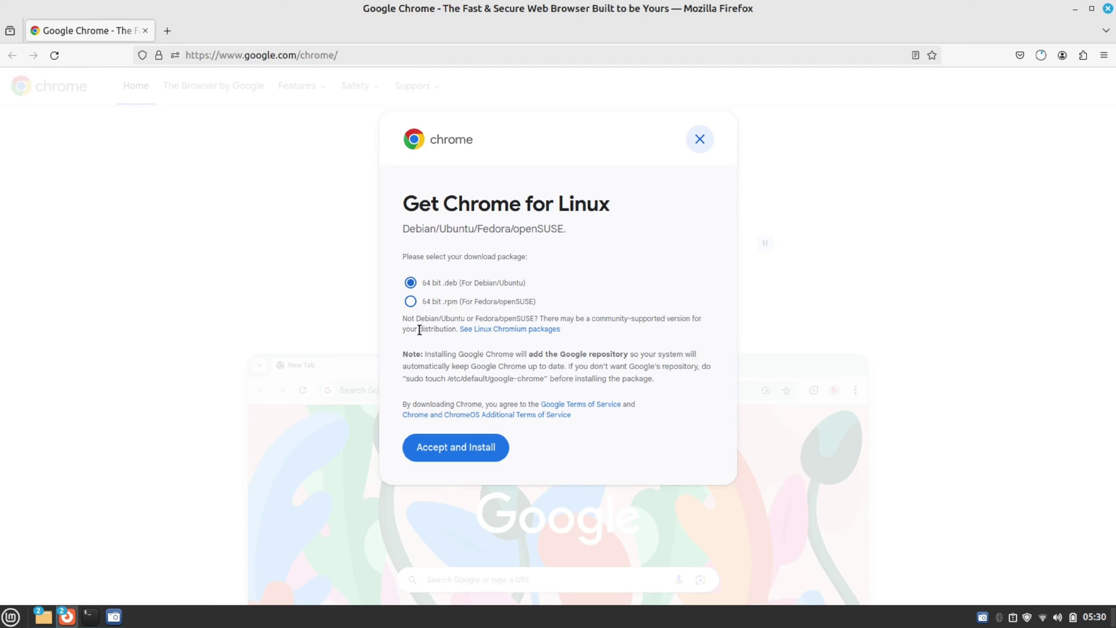
click(456, 446)
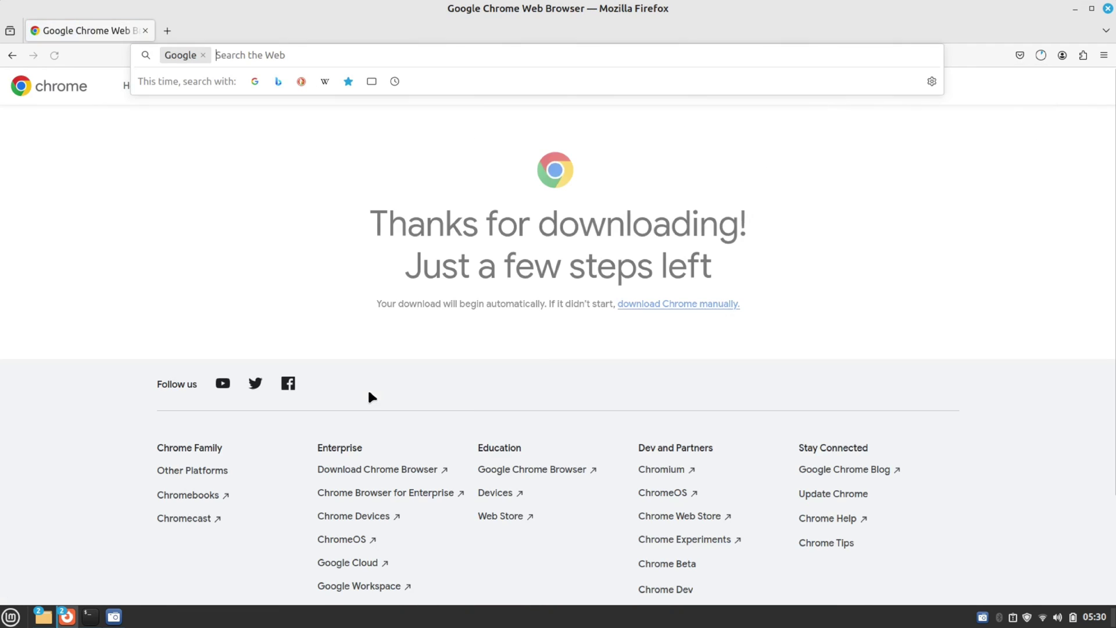
- Open the full downloads list to follow google-chrome-stable_current_amd64.deb
click(1041, 55)
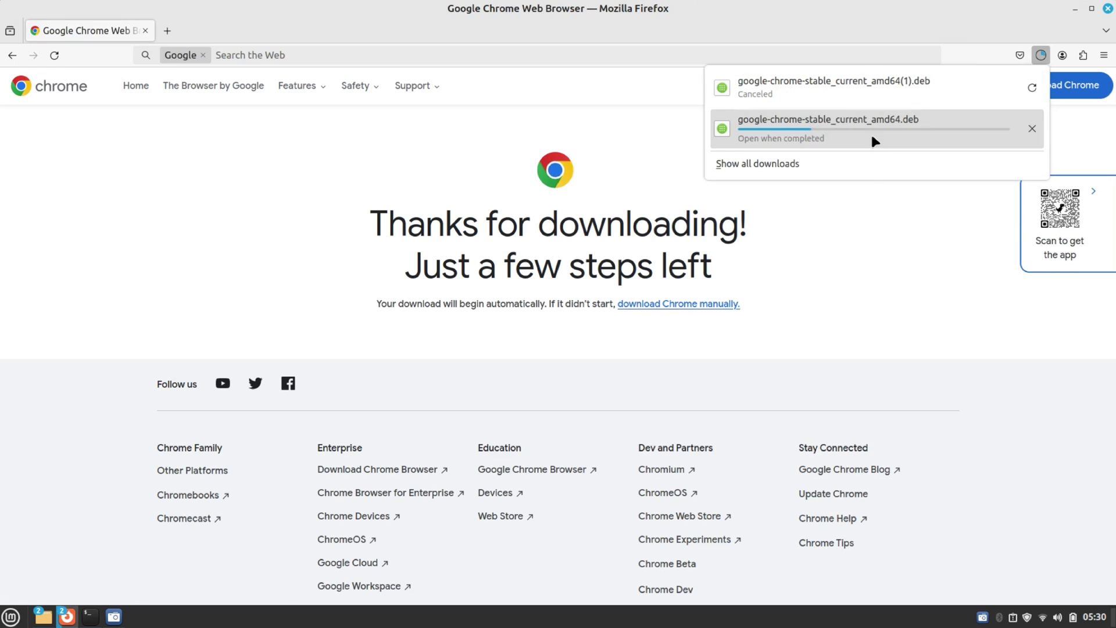
click(811, 164)
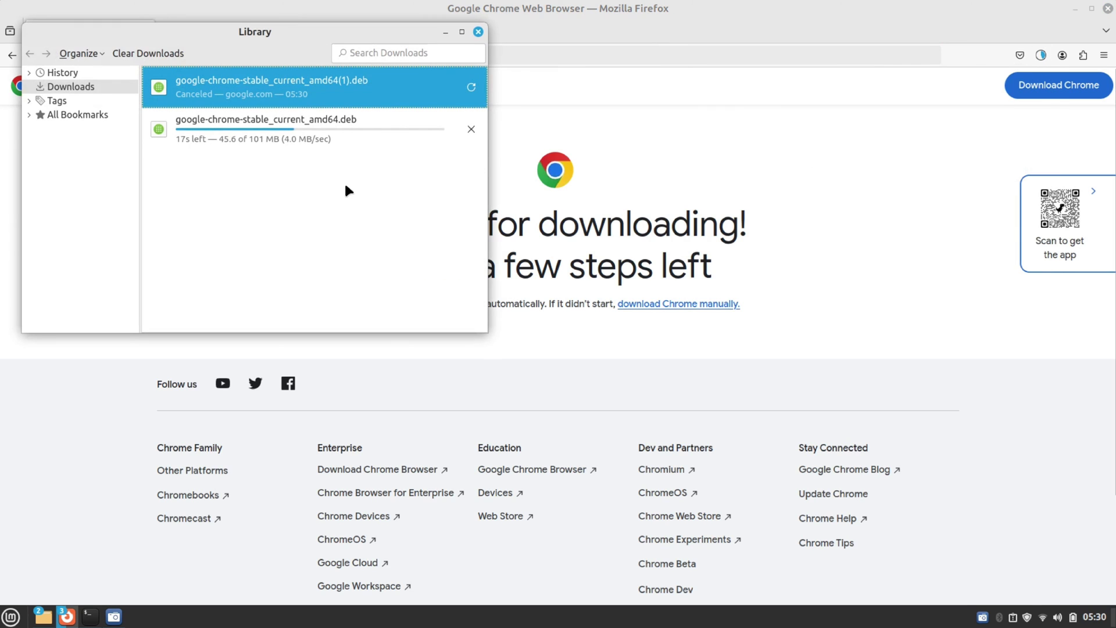
click(392, 191)
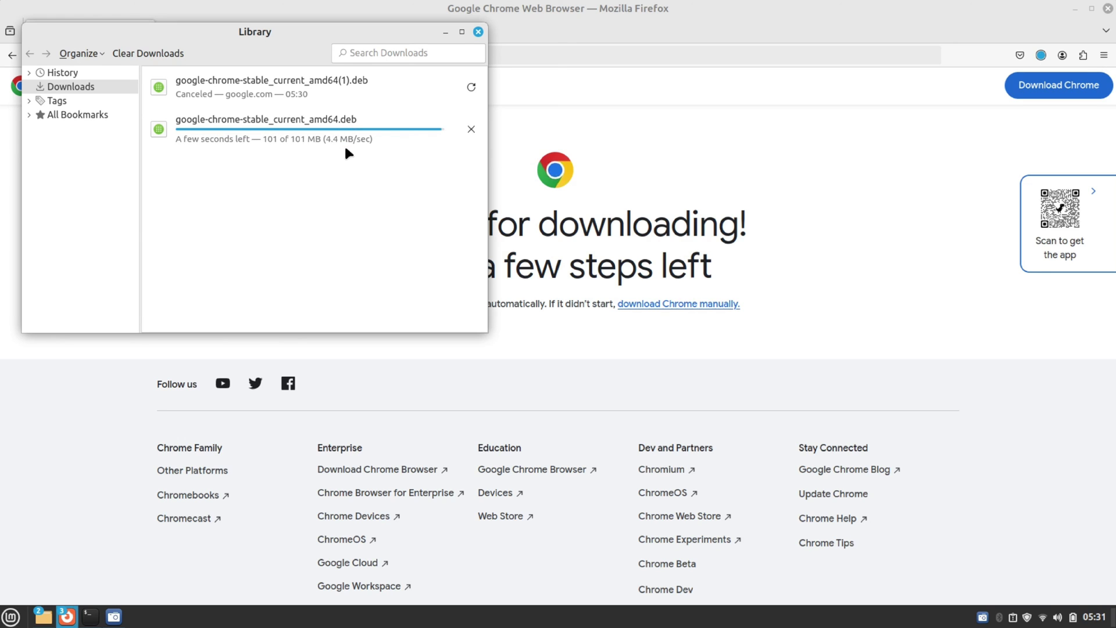
- Install the downloaded google-chrome-stable 121.0.6167.85-1 .deb via GDebi, accepting the libu2f-udev dependency
click(471, 129)
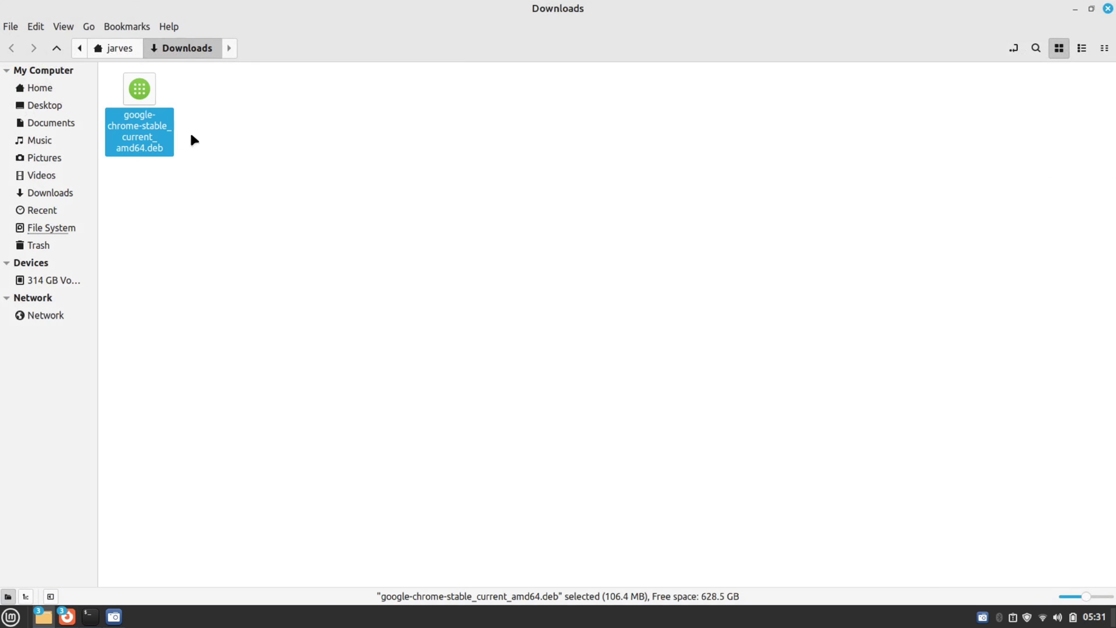
right_click(154, 139)
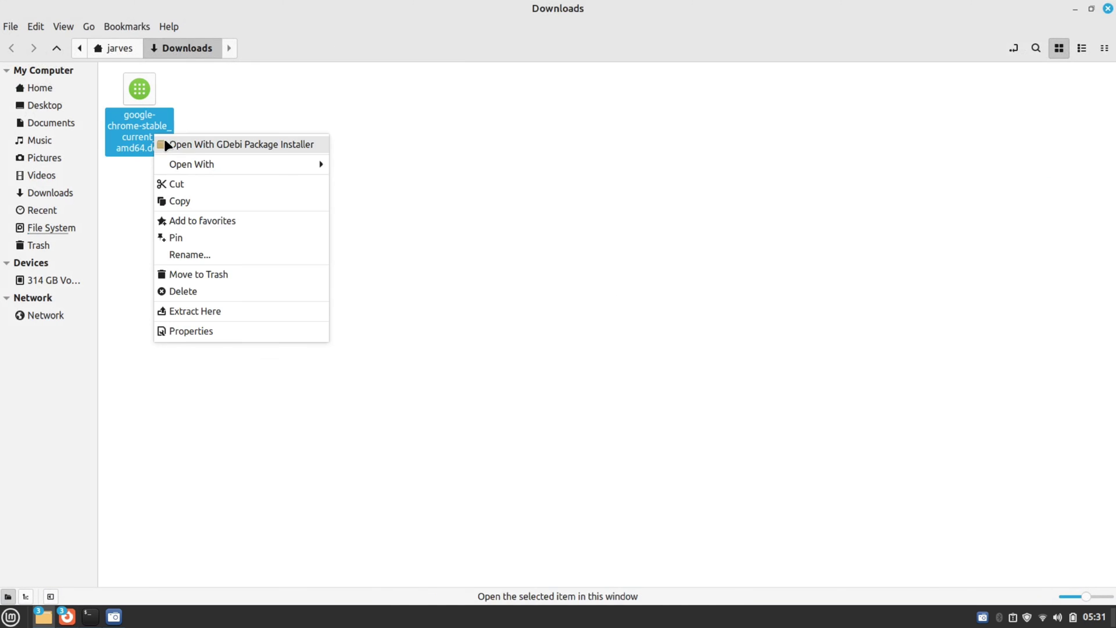
click(241, 145)
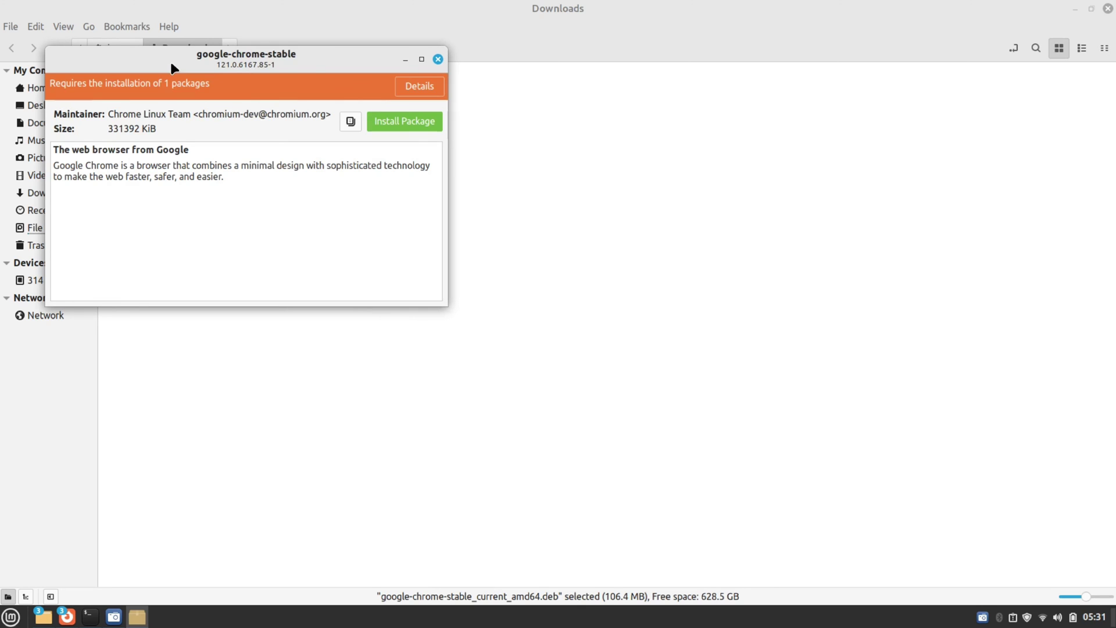
click(401, 124)
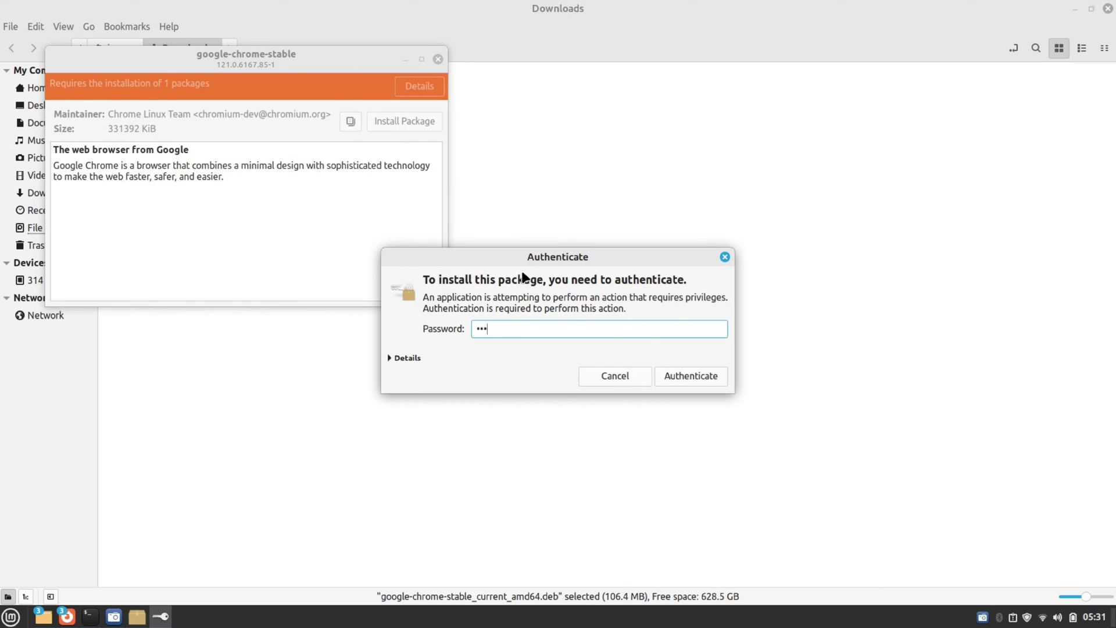
key(Return)
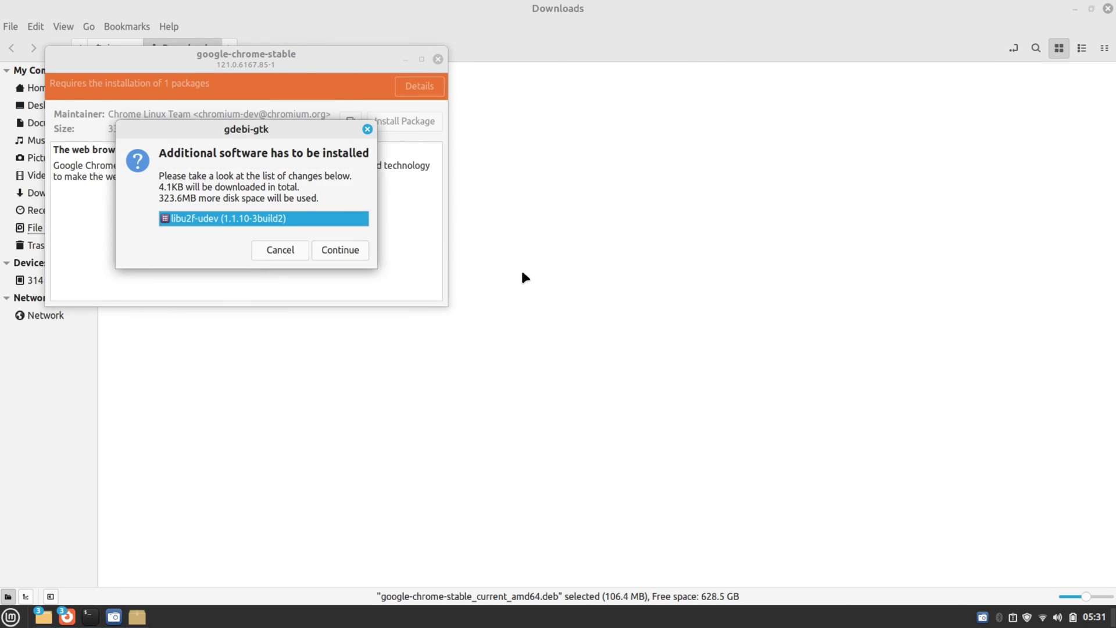
click(342, 252)
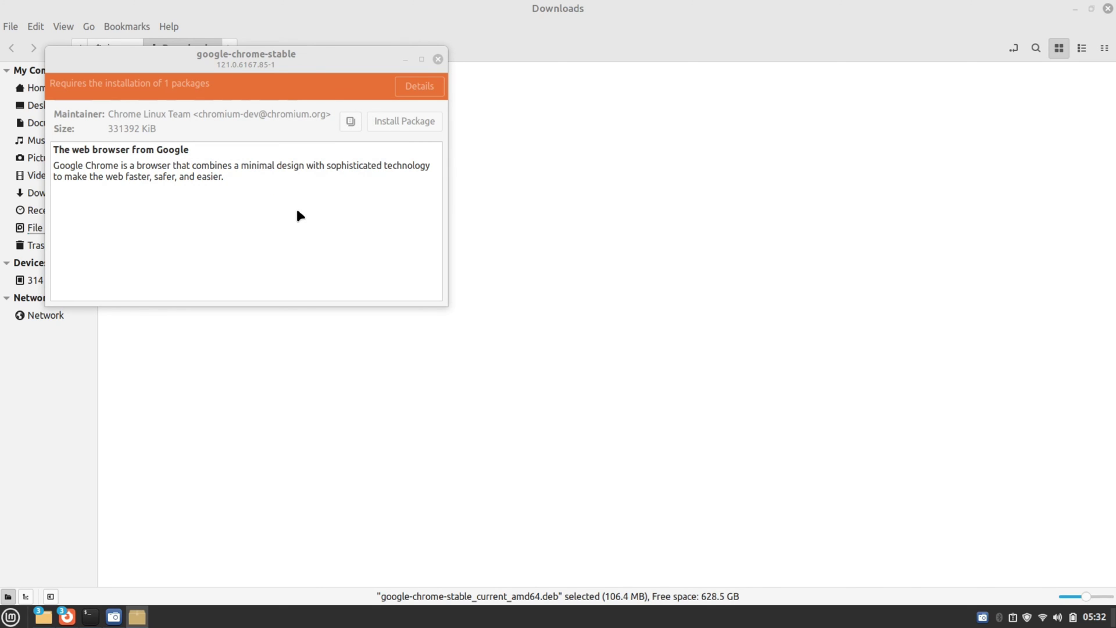
- Launch Google Chrome from the Mint menu by searching 'chr'
key(super)
text(chr)
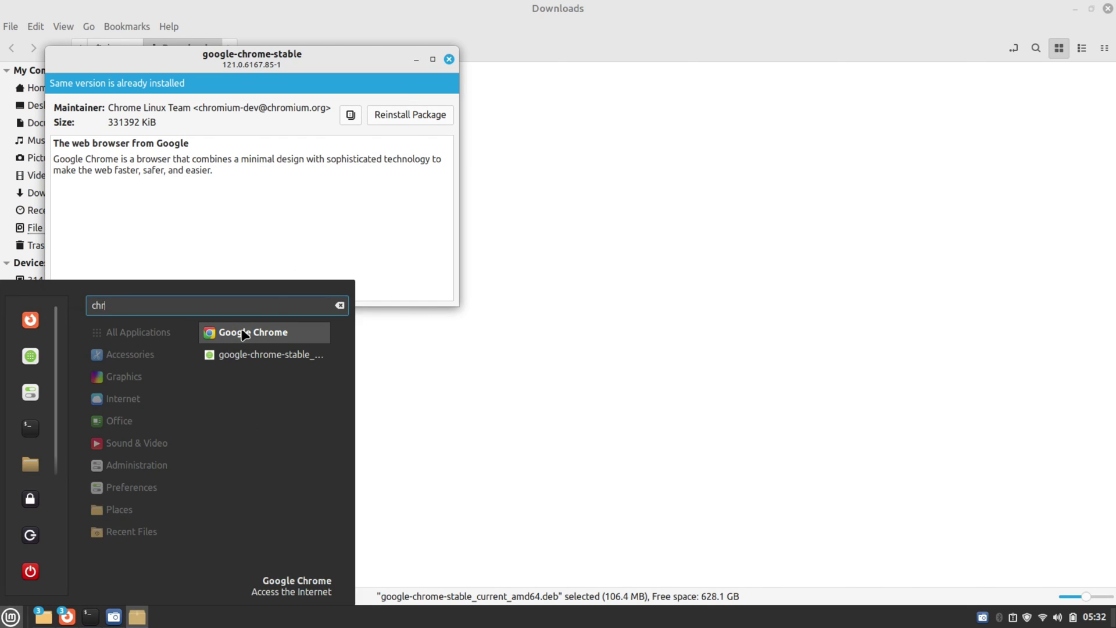
click(243, 334)
- Close GDebi, the Downloads file manager and Firefox, then accept Chrome's welcome options
click(449, 59)
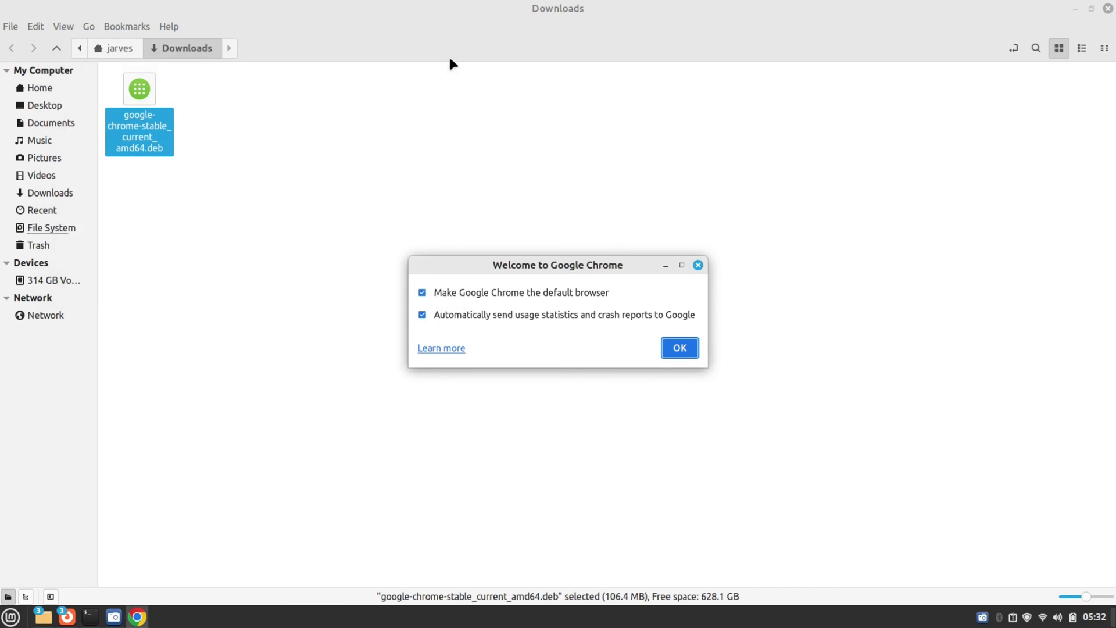
click(1107, 8)
click(1108, 8)
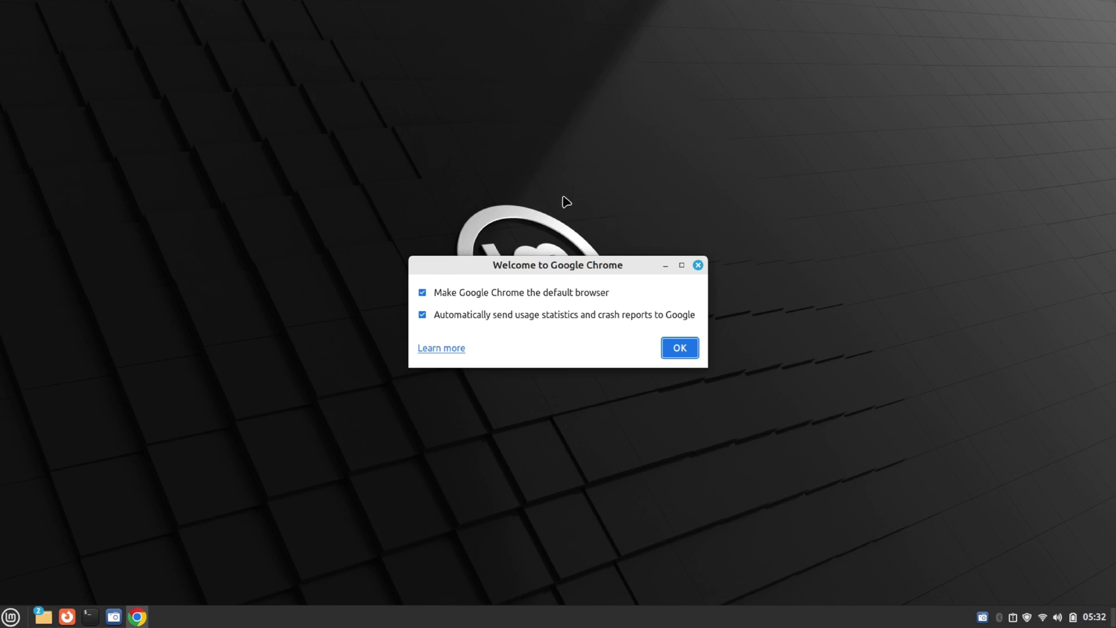
click(680, 348)
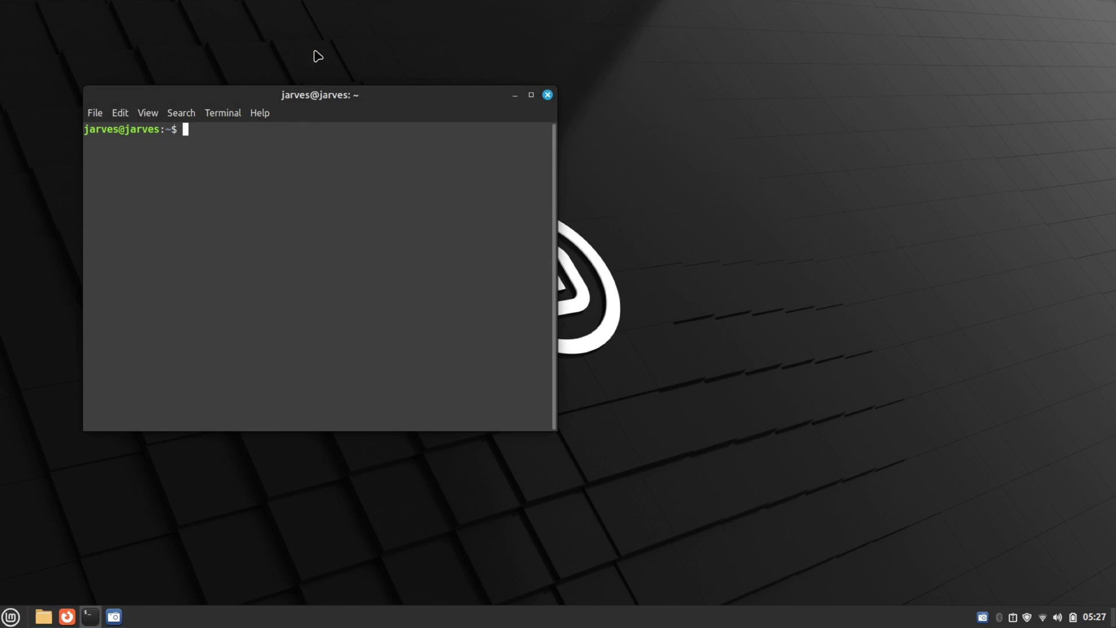
- Enable the firewall with 'sudo ufw enable', authorising with the administrator password
key(ctrl+plus)
key(ctrl+plus)
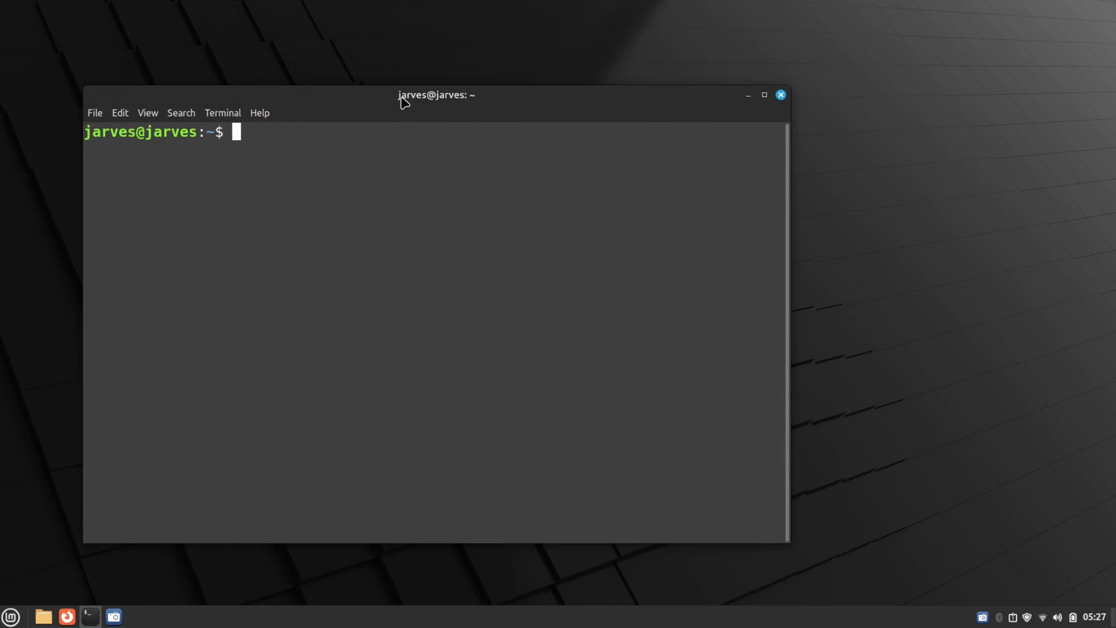
drag(401, 98, 517, 94)
text(sudo ufw enable)
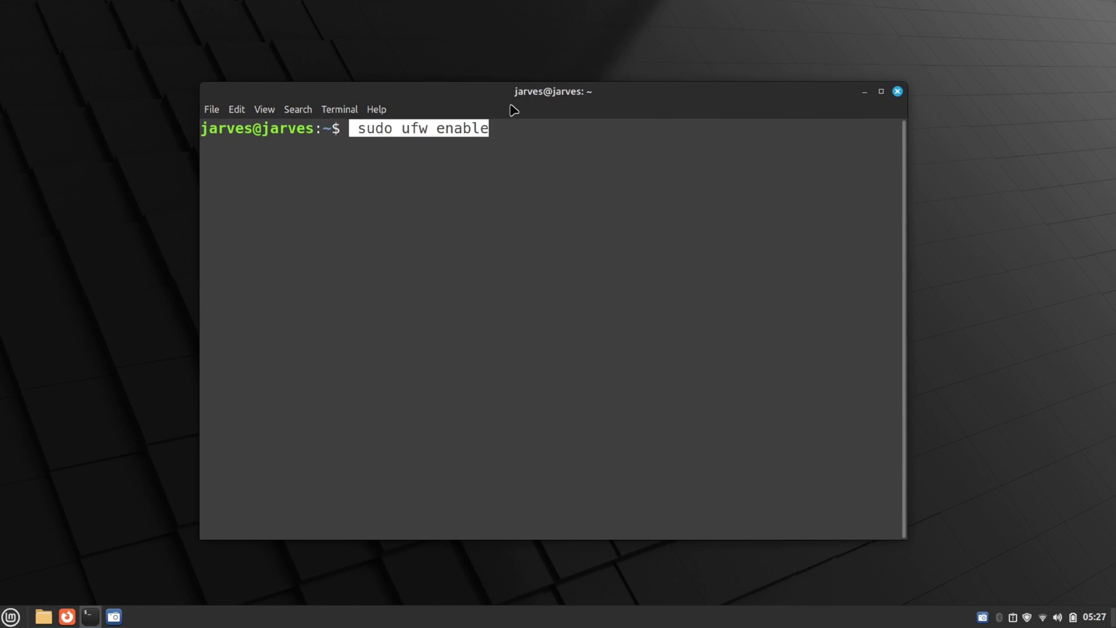
key(ctrl+Left)
key(ctrl+Left)
key(ctrl+Left)
key(ctrl+Right)
key(ctrl+Right)
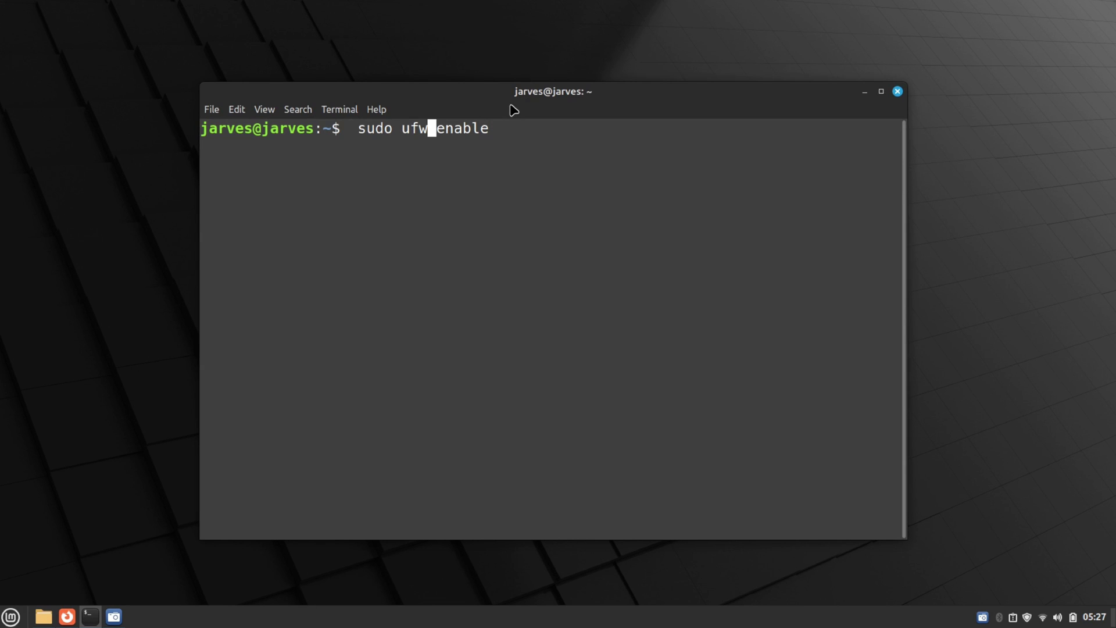
key(Return)
text(***)
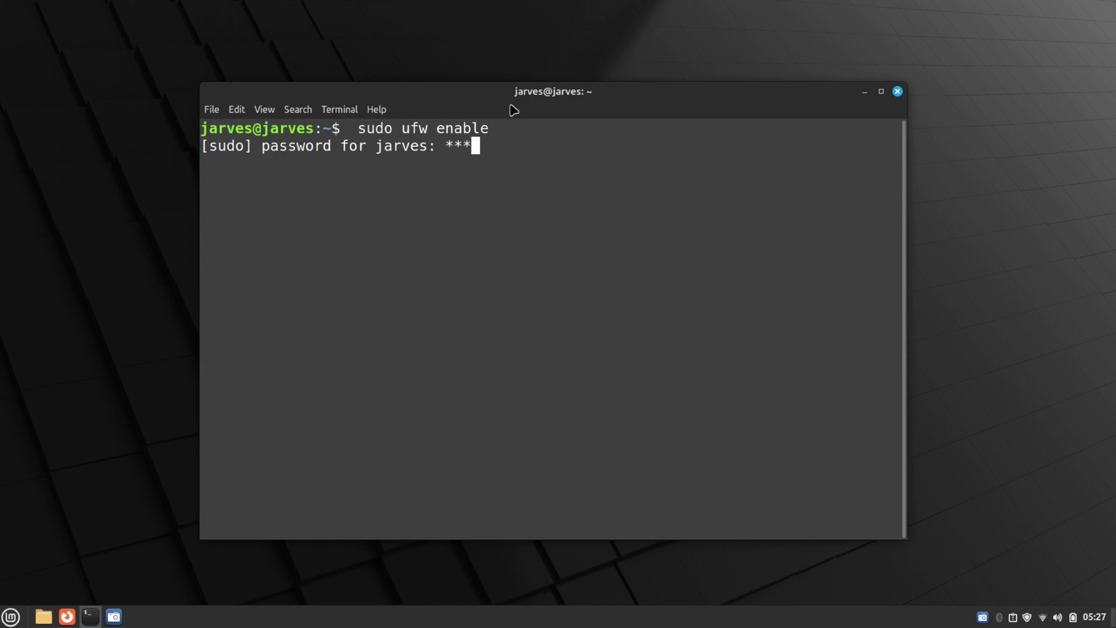
key(Return)
- Check the firewall with 'sudo ufw status verbose' and review its default deny-incoming policy
triple_click(352, 165)
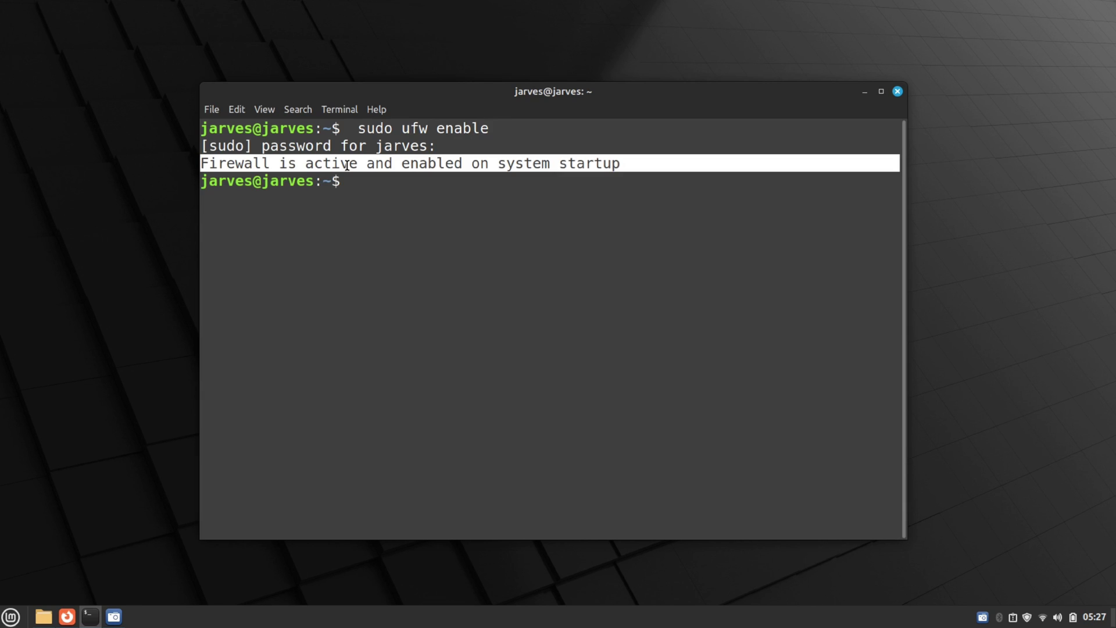
click(348, 166)
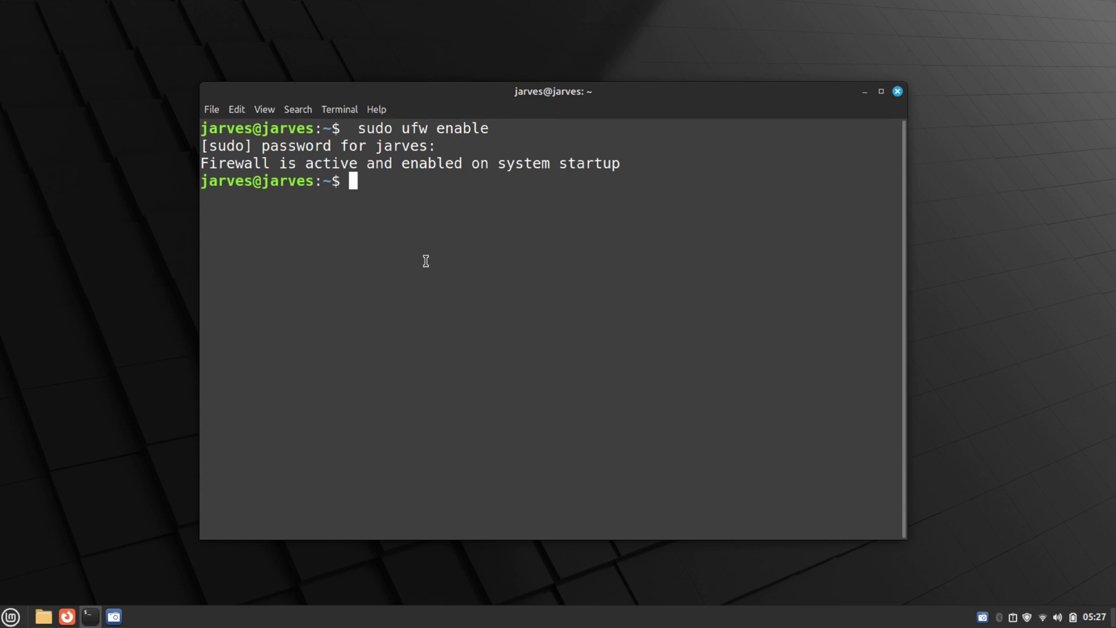
text(sudo ufw status verbose)
key(Left)
key(ctrl+Left)
key(ctrl+Left)
key(ctrl+Left)
key(ctrl+Left)
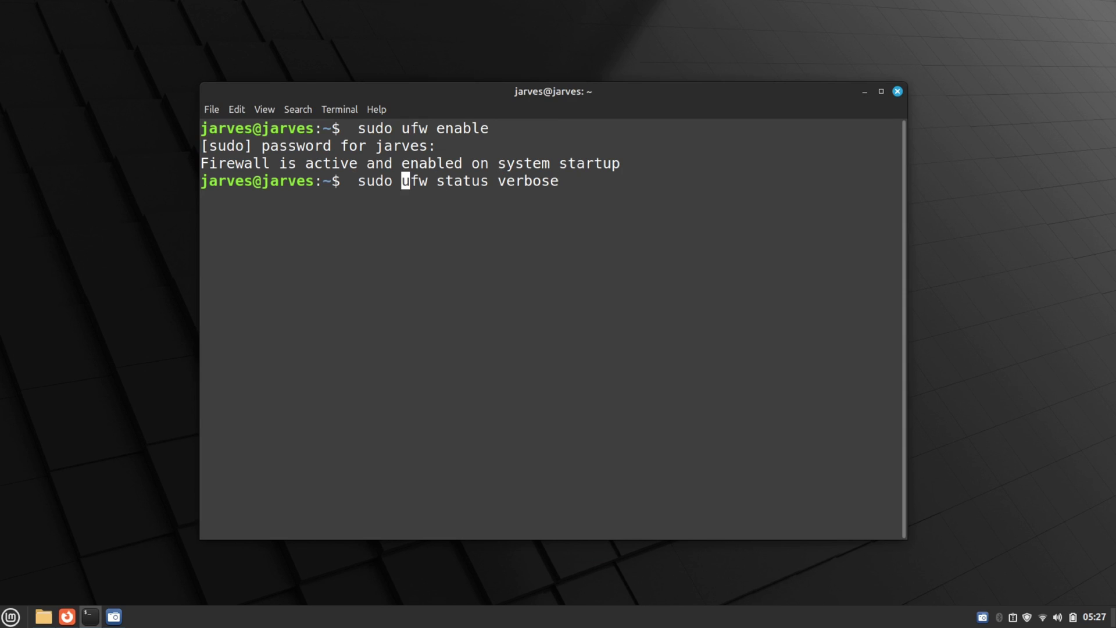
key(ctrl+Right)
key(ctrl+Right)
key(ctrl+Right)
key(ctrl+Right)
key(Return)
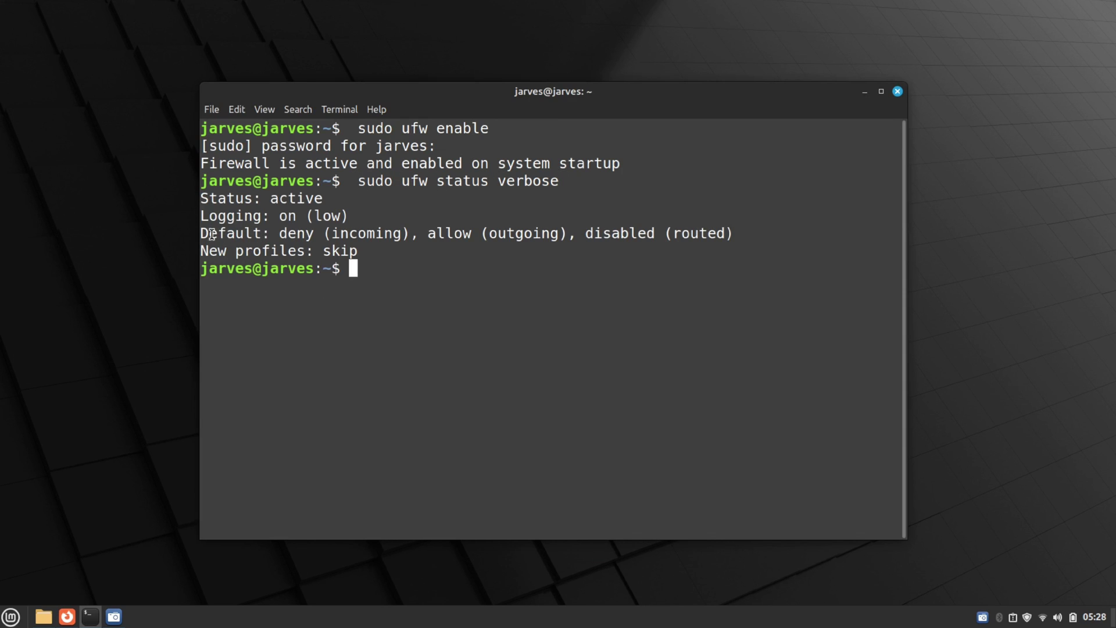
drag(200, 233, 737, 237)
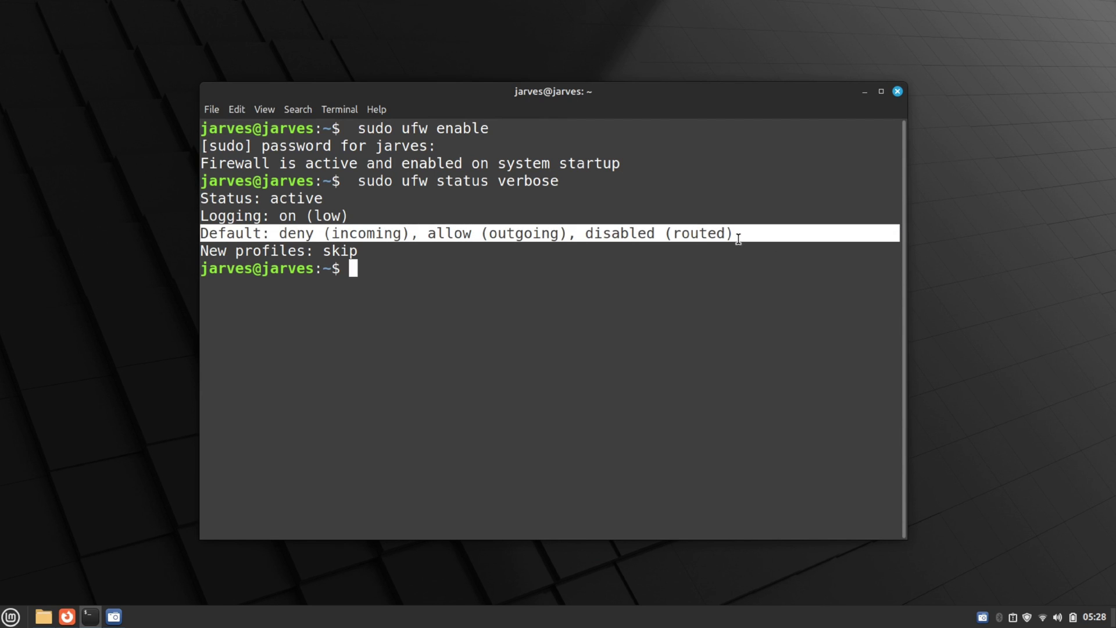
click(656, 232)
- Clear the terminal and disable the firewall with 'sudo ufw disable'
text(cle)
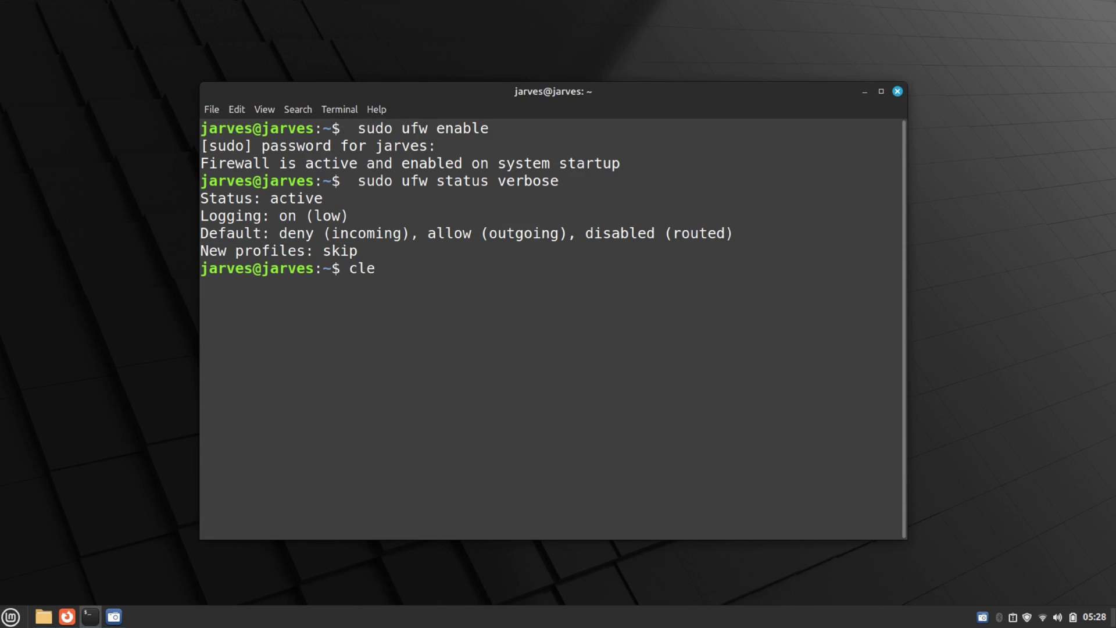
text(ar)
key(Return)
text(sudo ufw disable)
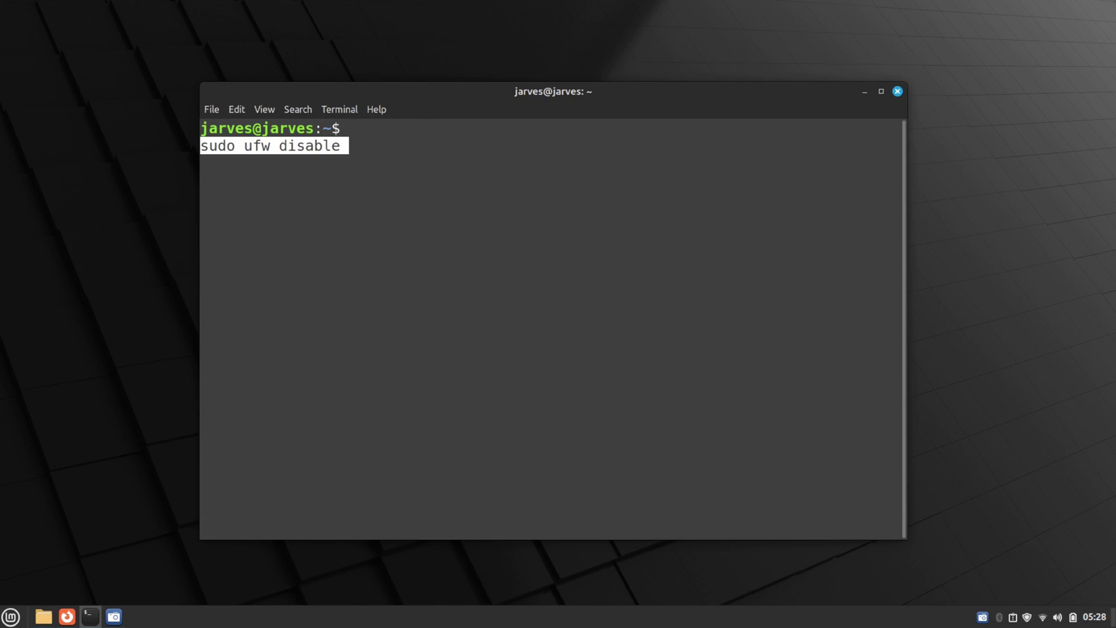
key(Left)
key(Left)
key(Left)
key(Left)
key(Left)
key(Left)
key(Left)
key(Left)
key(Left)
key(Left)
key(Left)
key(ctrl+Left)
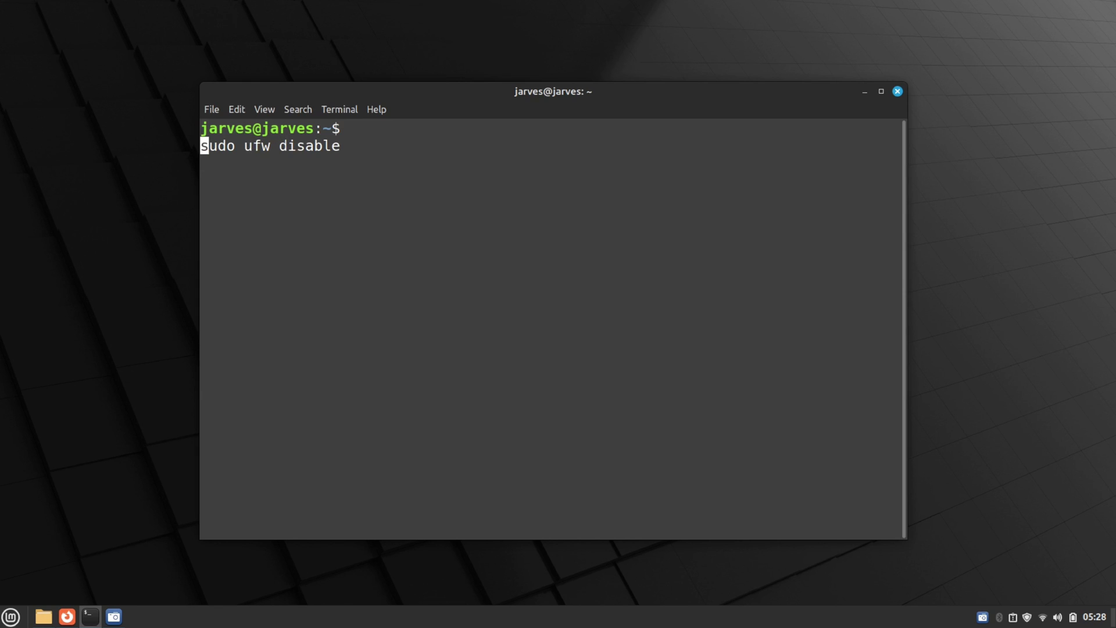
key(ctrl+l)
key(ctrl+Right)
key(ctrl+Right)
key(ctrl+Right)
key(Return)
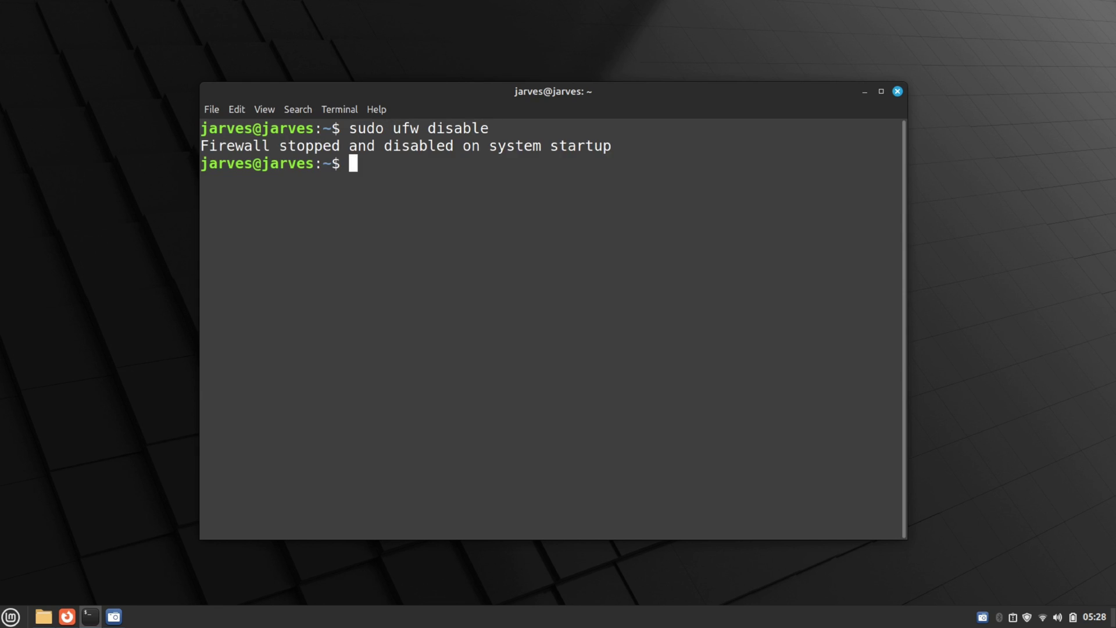
- Browse the Welcome screen's First Steps, Documentation, Help and Contribute pages
double_click(472, 148)
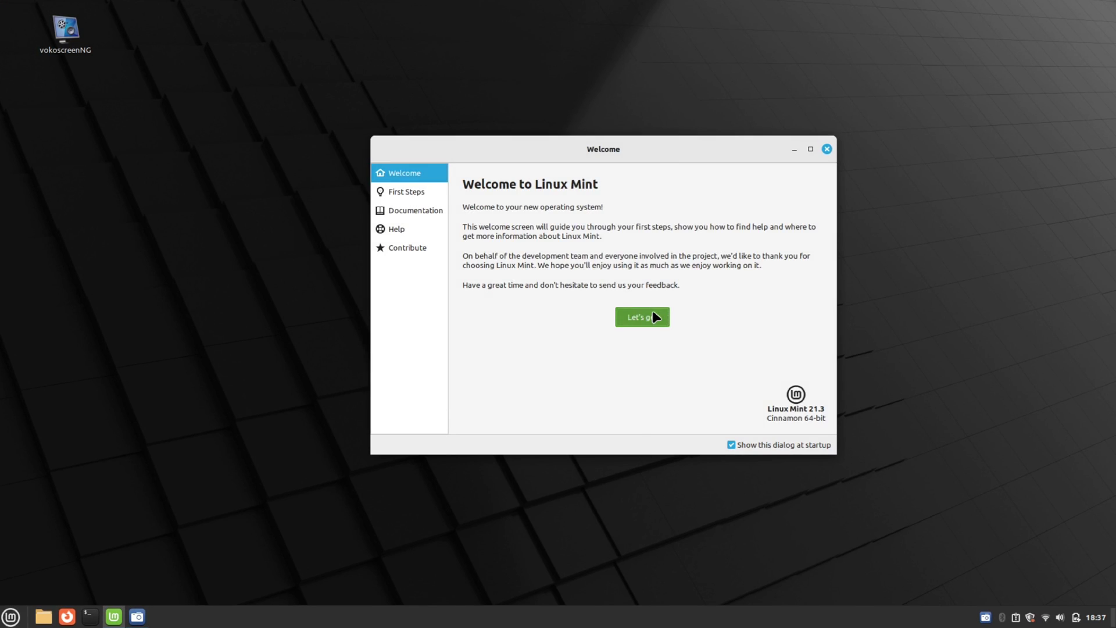
click(655, 317)
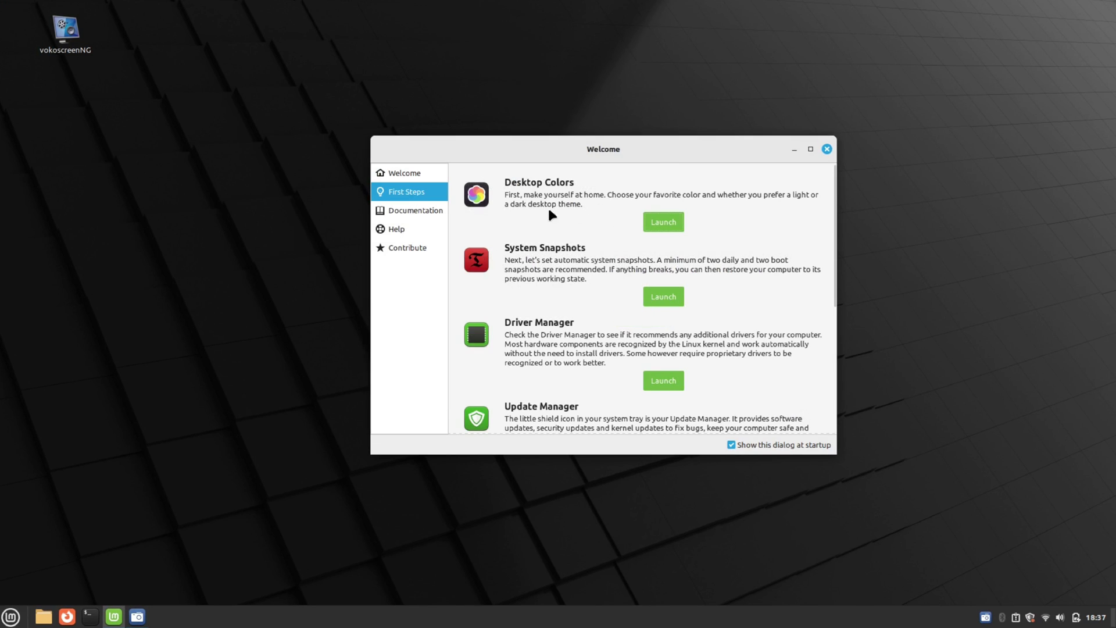
scroll(584, 235, down, 5)
scroll(590, 241, up, 4)
scroll(640, 279, down, 4)
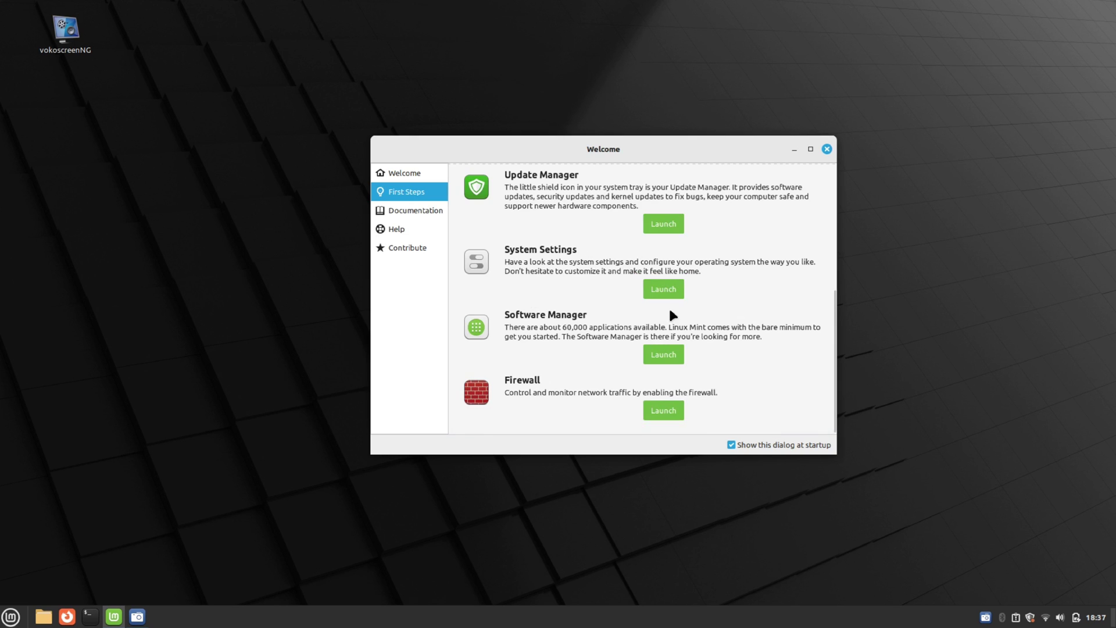
scroll(669, 306, up, 5)
click(414, 210)
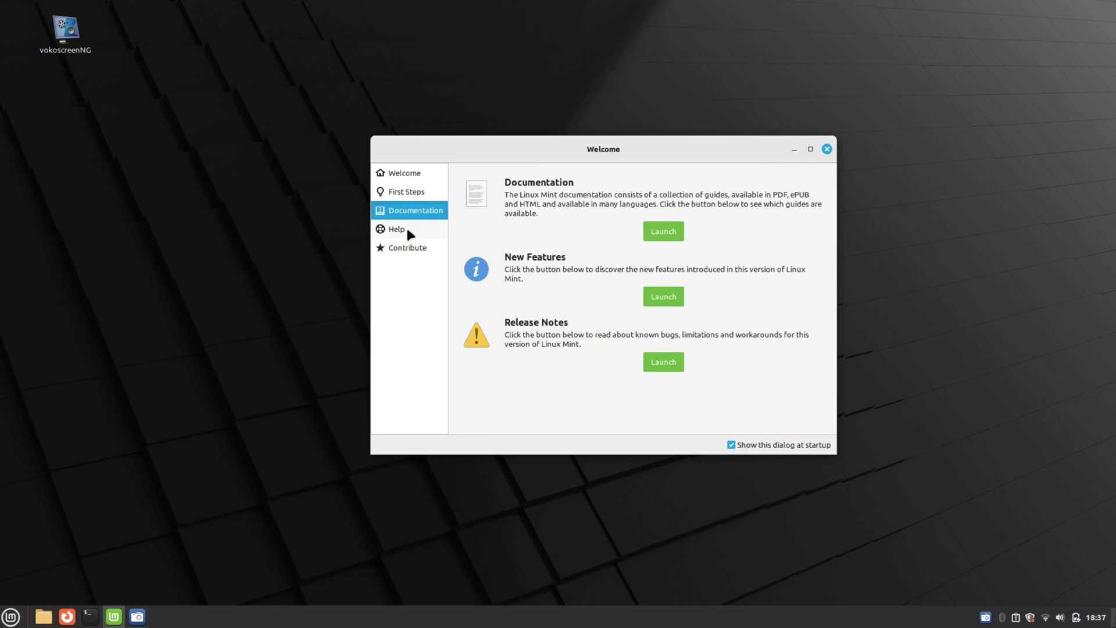
click(407, 229)
click(400, 248)
click(440, 172)
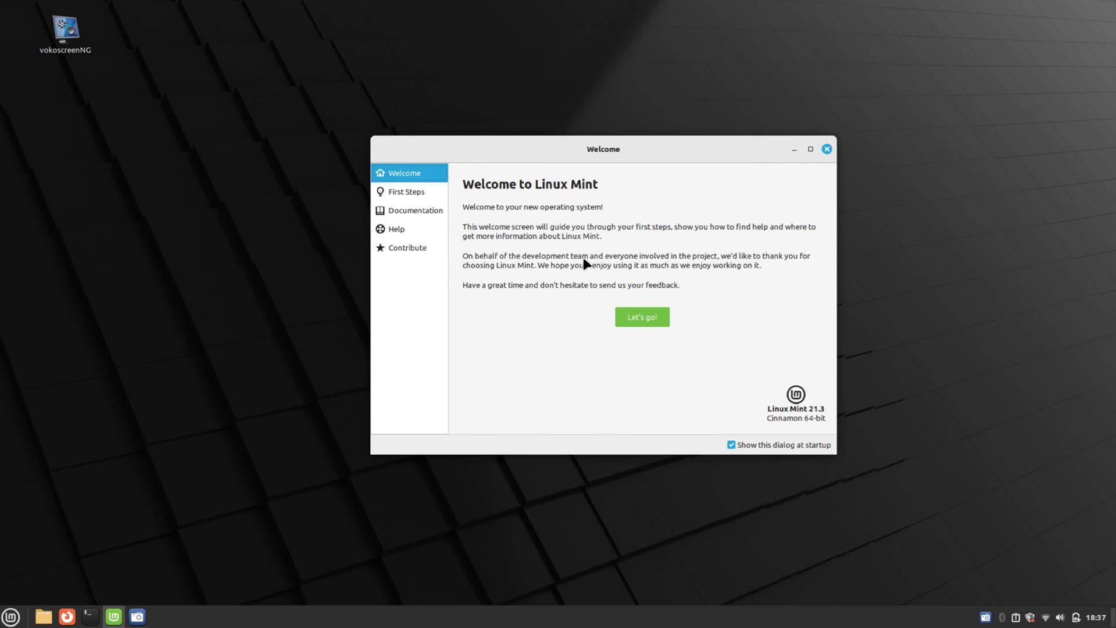
- Set the desktop colour appearance to Dark after previewing Light and Mixed
click(827, 149)
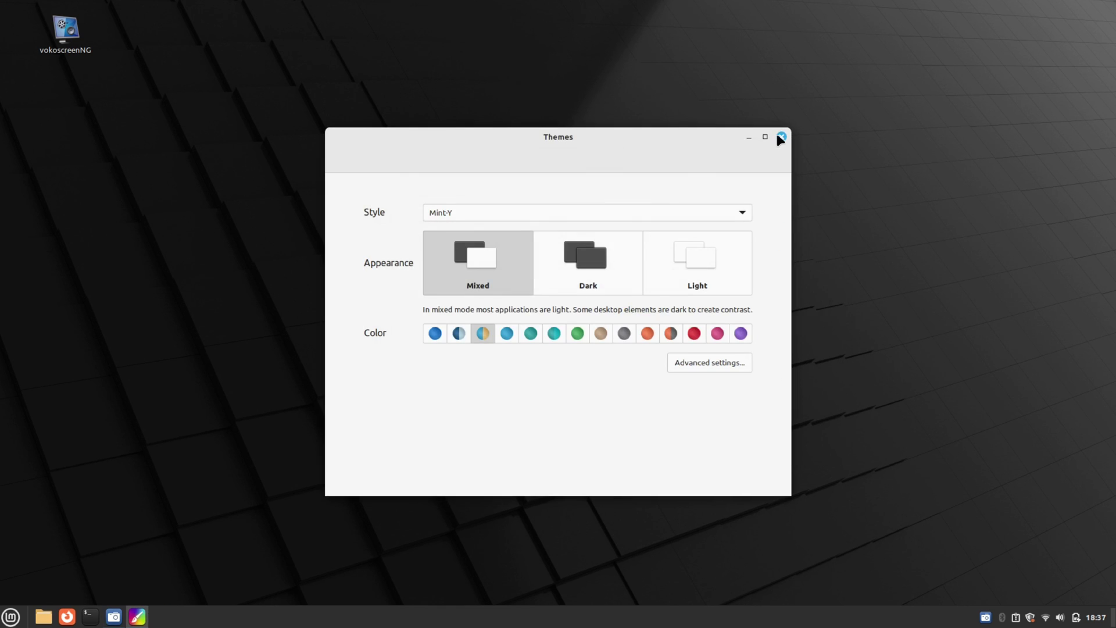
click(548, 257)
click(661, 263)
click(485, 266)
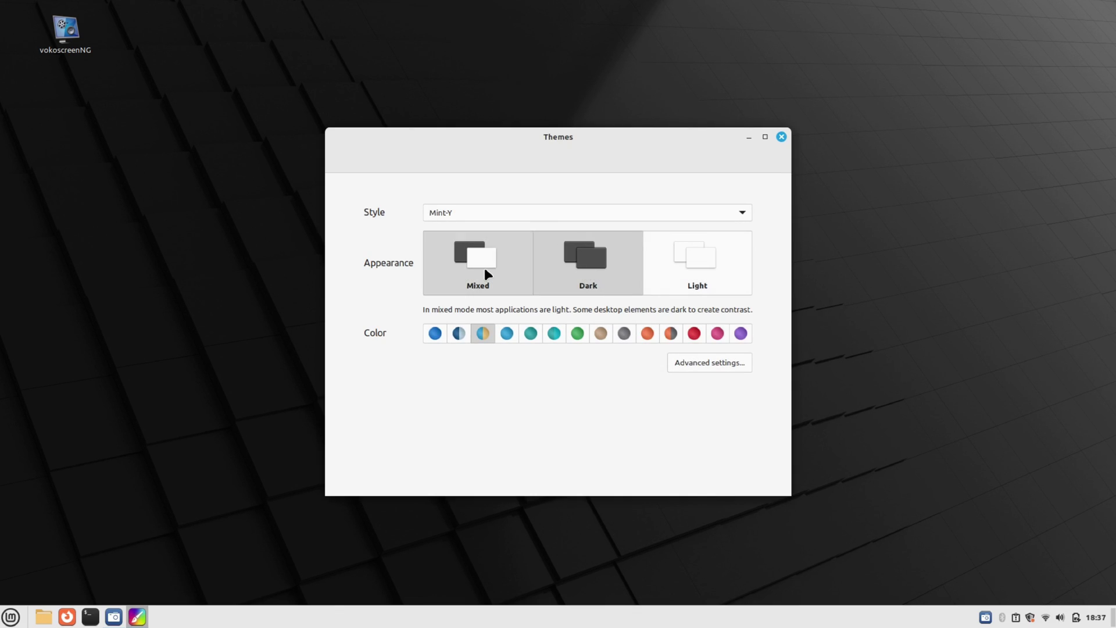
click(591, 277)
click(781, 138)
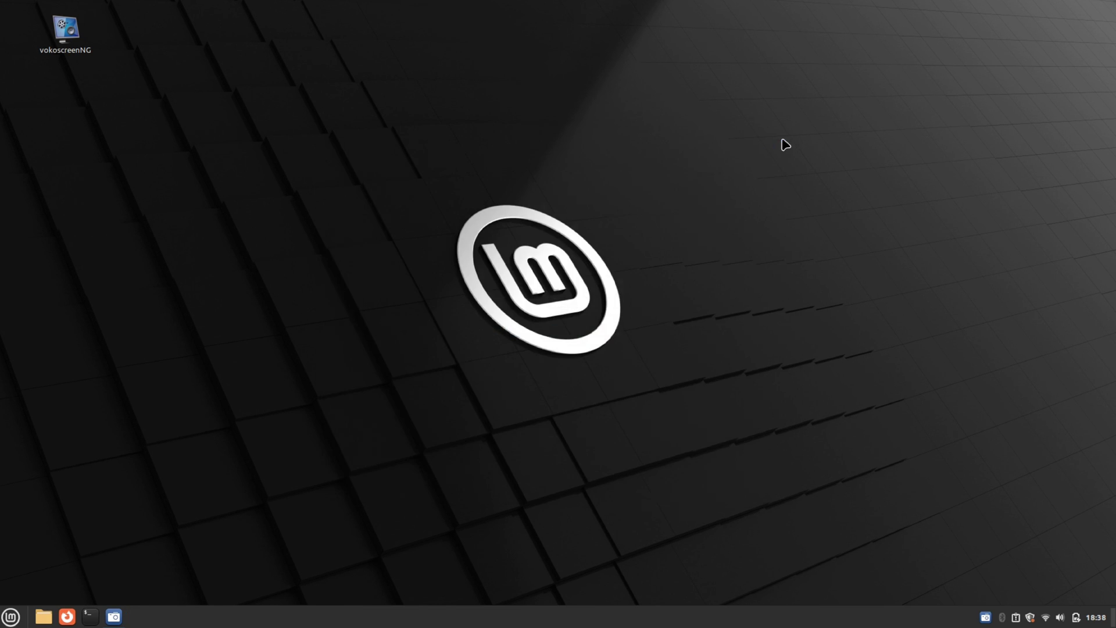
- Open the System Info page in System Settings
key(super)
text(sett)
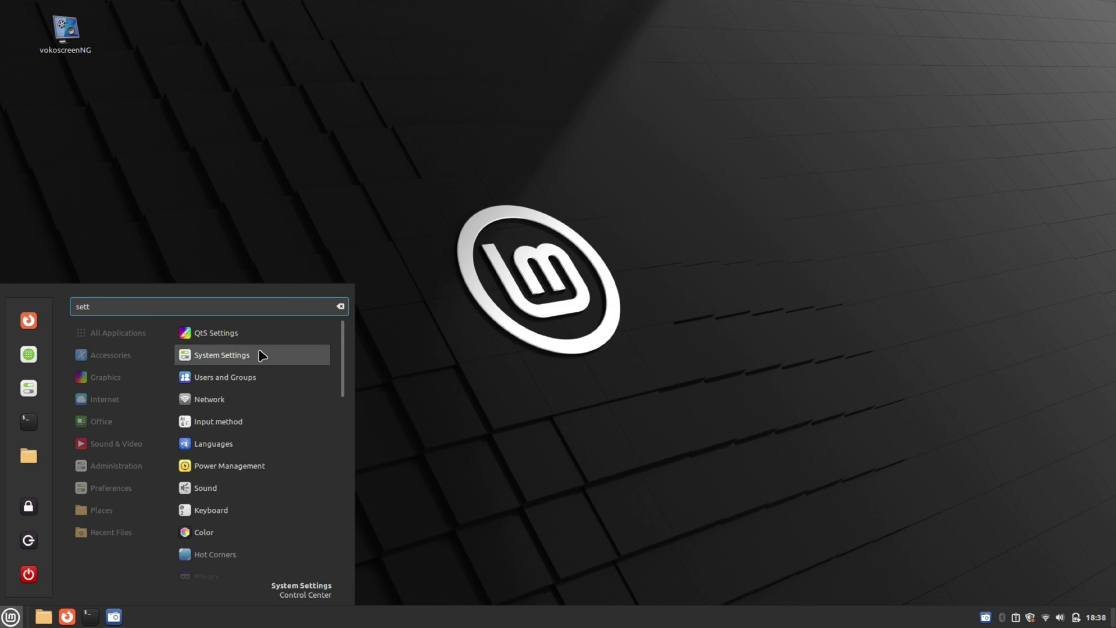
click(256, 354)
scroll(562, 346, down, 5)
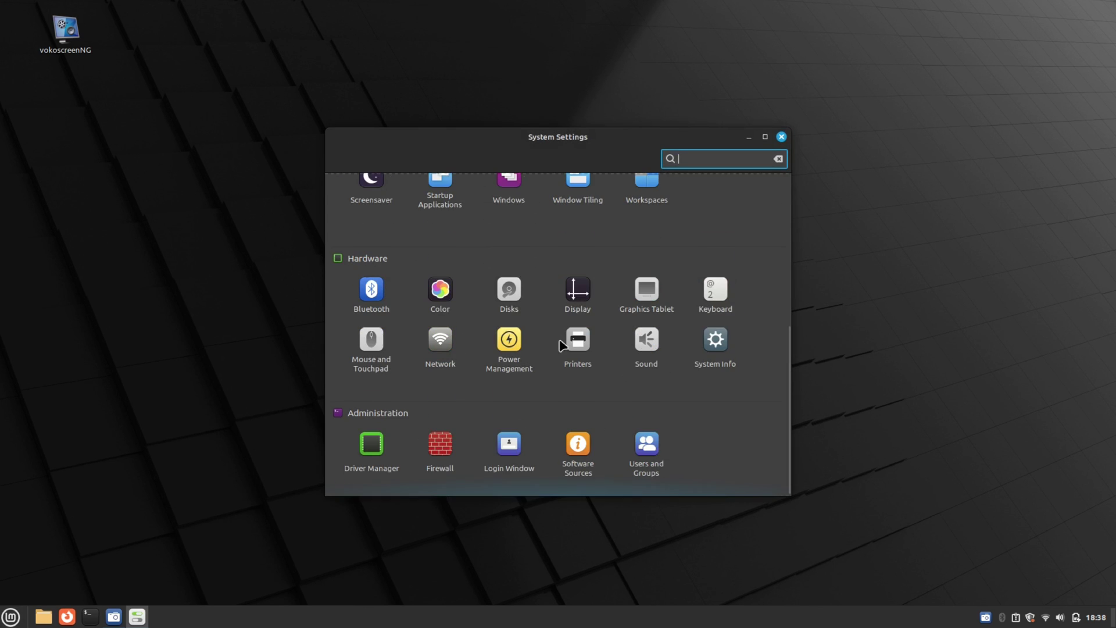
click(717, 345)
- Review System Info (X11 display server, 7.7 GiB memory), upload the report, and go back
click(669, 268)
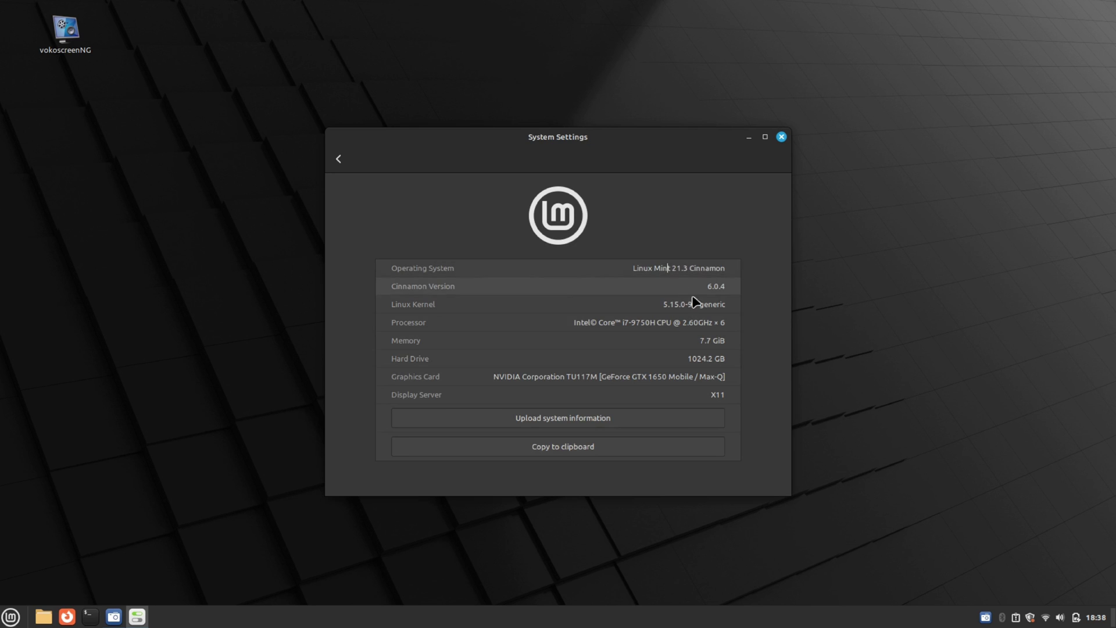
double_click(719, 395)
click(626, 419)
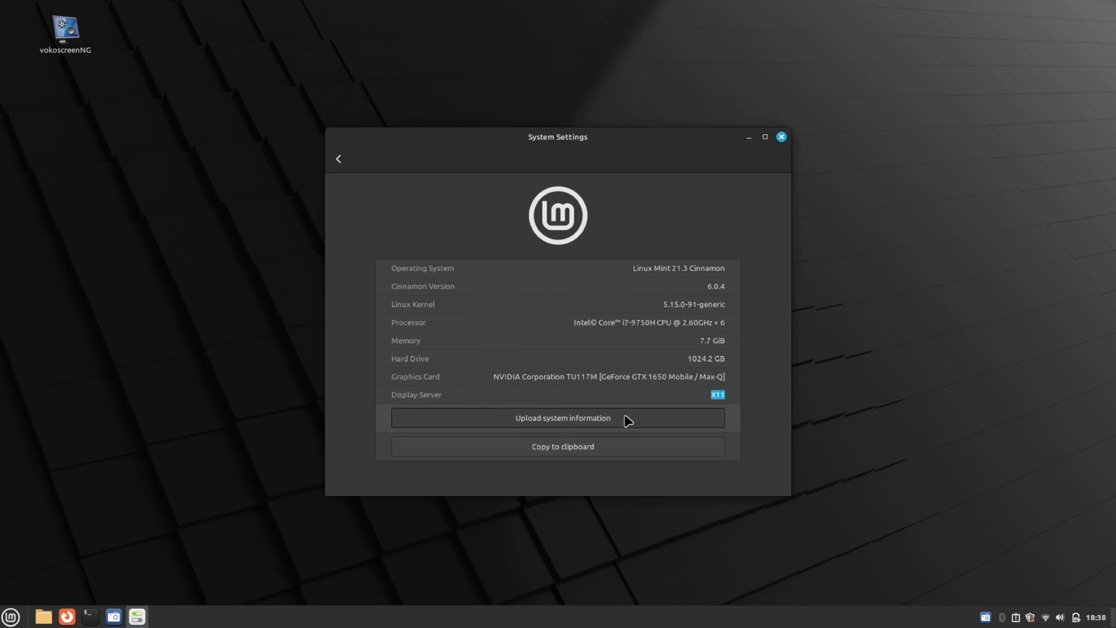
triple_click(713, 341)
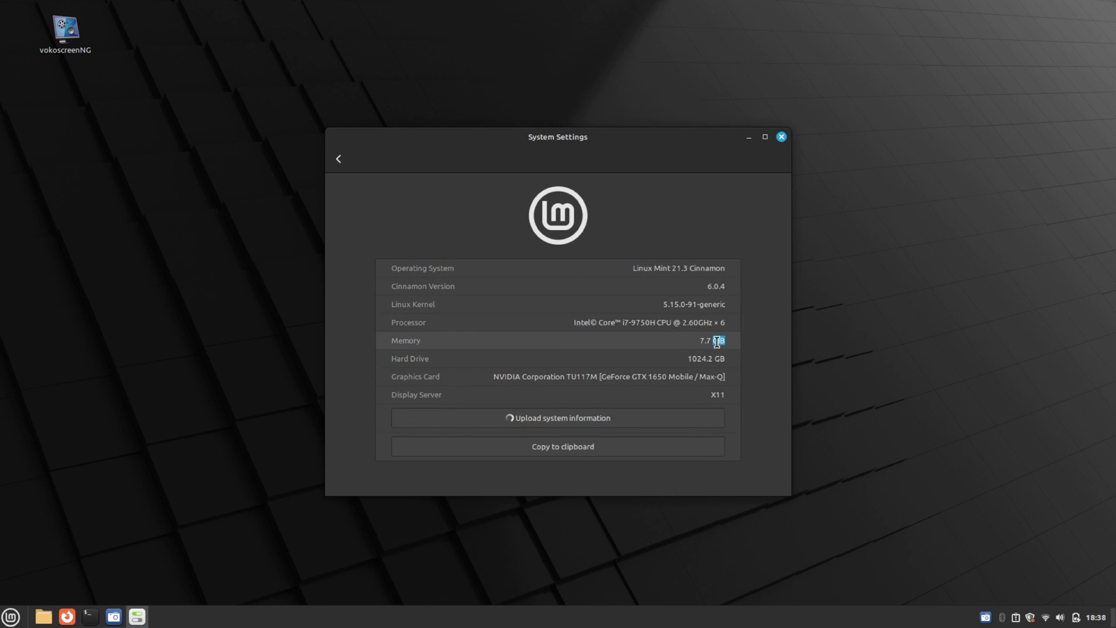
click(342, 161)
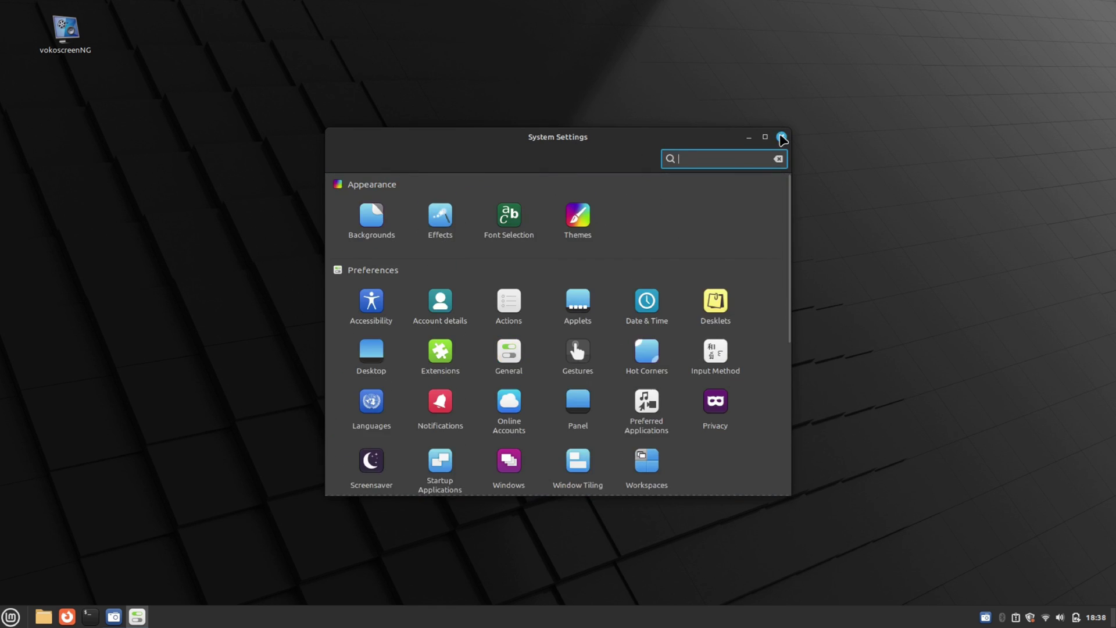